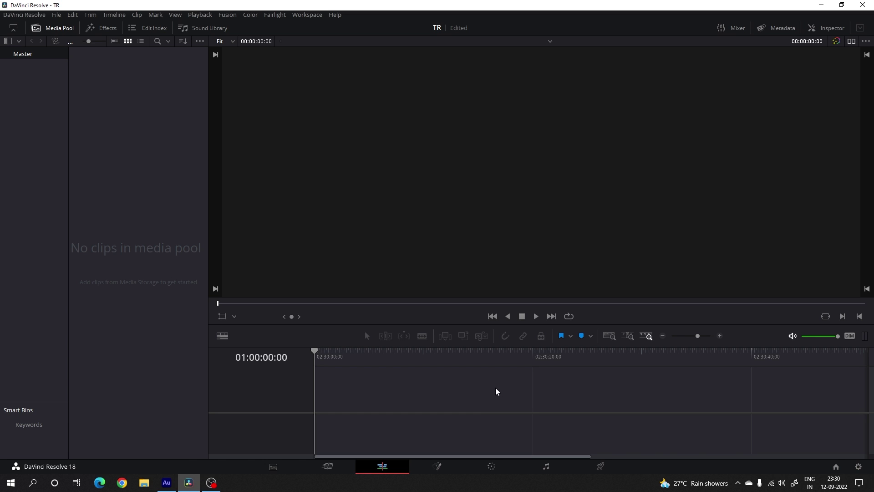
- Set the project's timeline frame rate to 60 frames per second and save the project settings
click(858, 466)
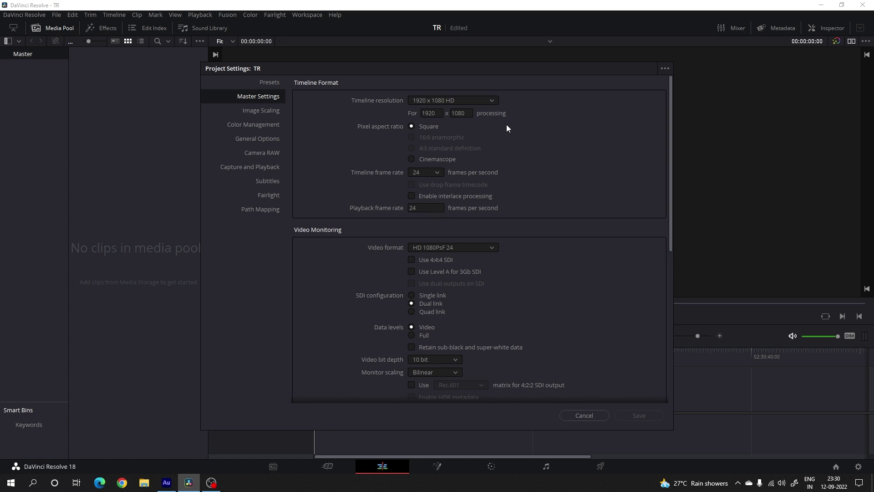
click(433, 207)
click(424, 271)
click(625, 412)
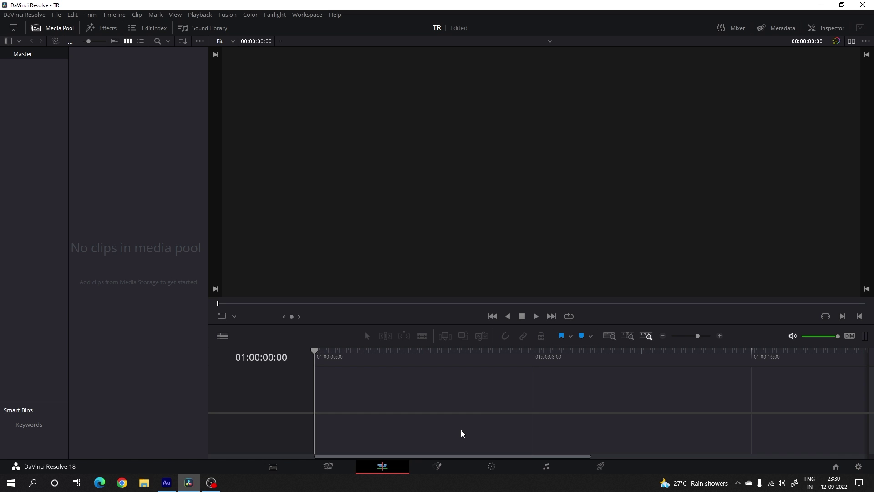
- Create a new Fusion composition clip named Fusion with a duration of 00:00:04:00
right_click(129, 119)
click(160, 161)
drag(504, 243, 428, 243)
key(BackSpace)
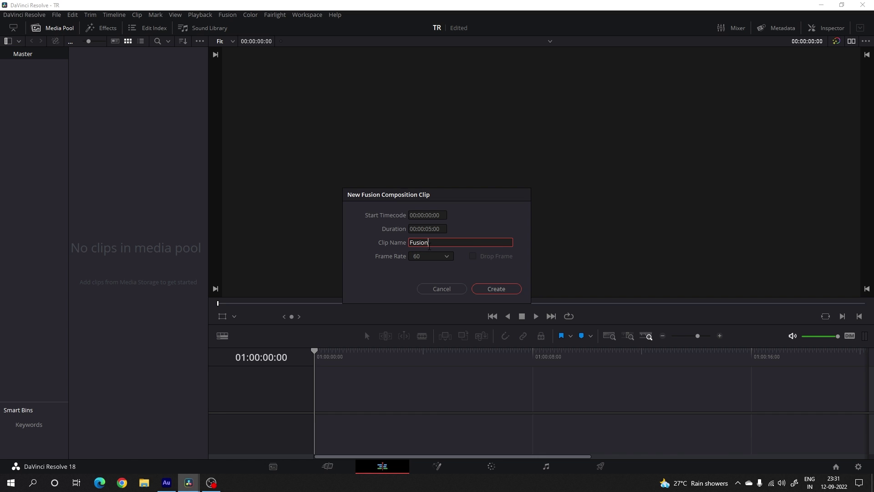
click(431, 229)
double_click(431, 229)
key(Right)
key(BackSpace)
text(4)
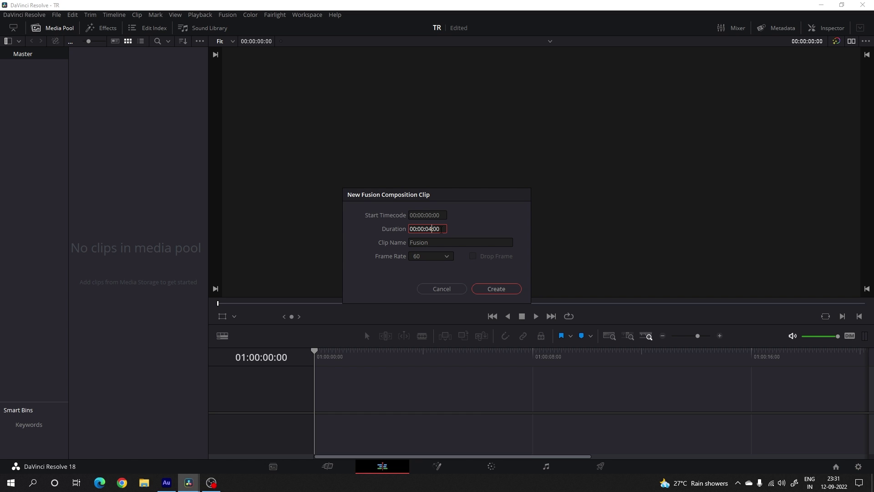
click(488, 290)
- Place the Fusion clip at the start of a new timeline and open it on the Fusion page
drag(108, 68, 305, 389)
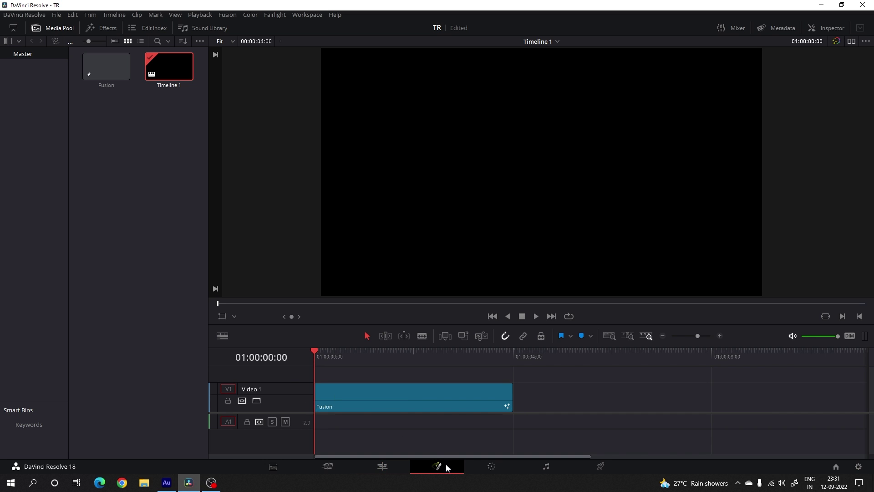
click(444, 464)
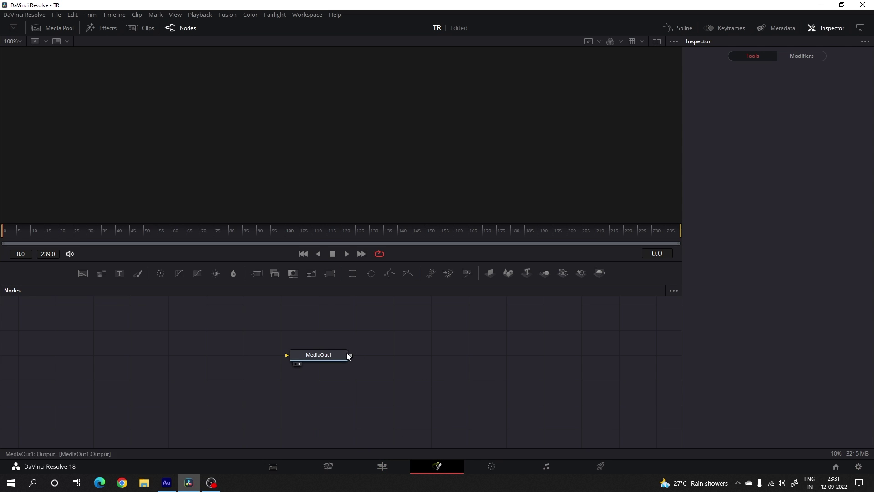
- Move MediaOut1 well clear in the node graph and add a Background node displayed in the viewer
drag(321, 357, 619, 418)
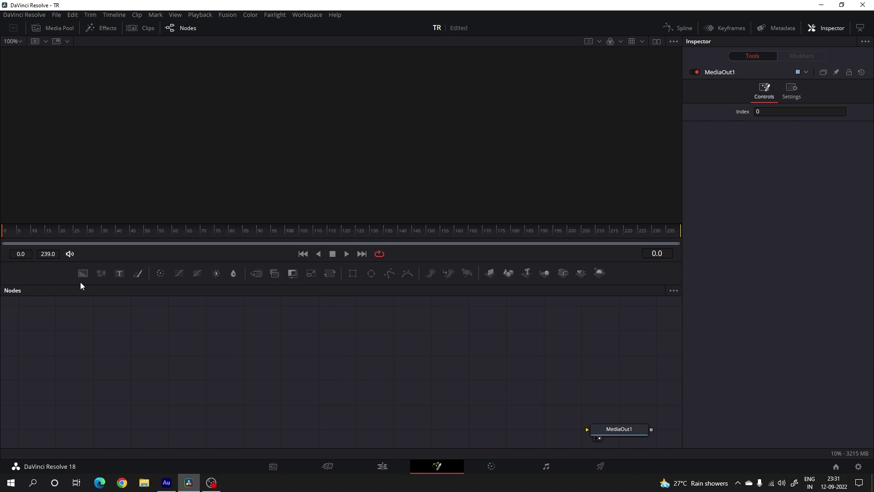
drag(82, 273, 265, 127)
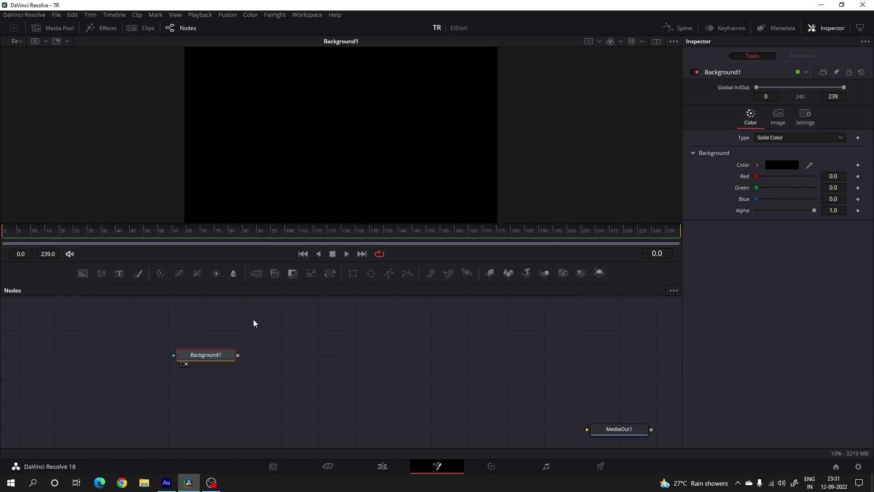
drag(210, 358, 210, 382)
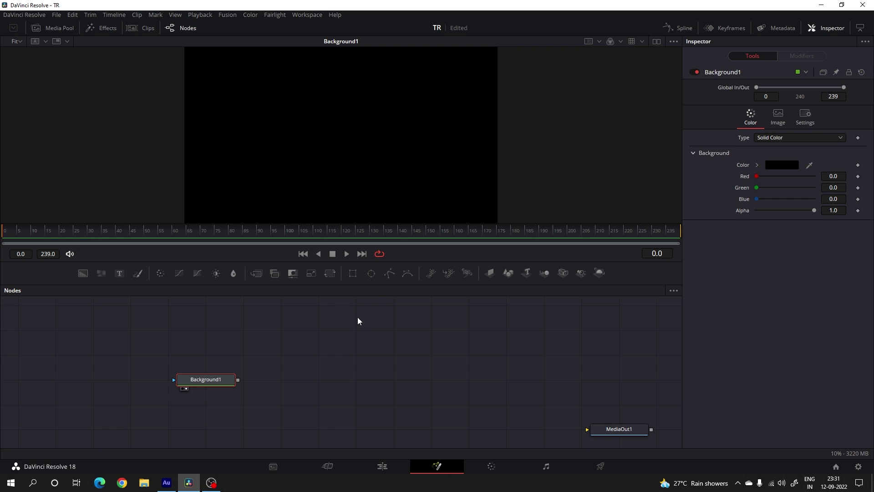
- Set the Background node's colour to near-black #070707
click(781, 165)
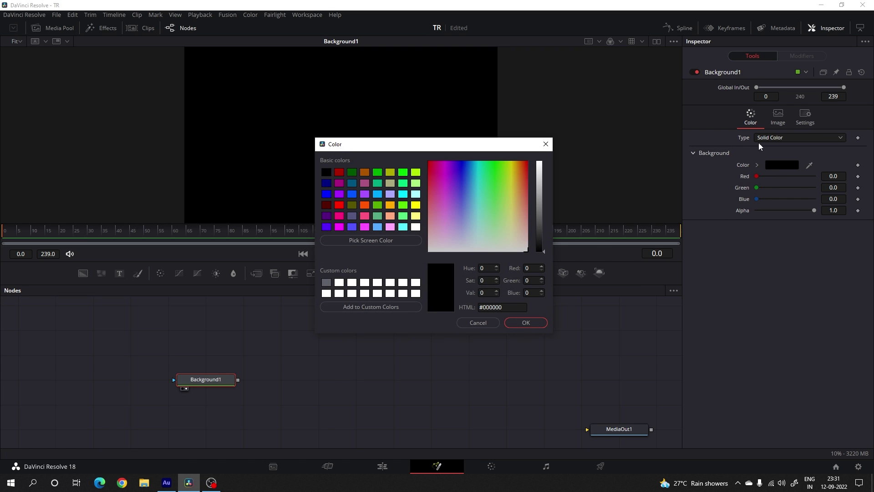
drag(544, 250, 542, 250)
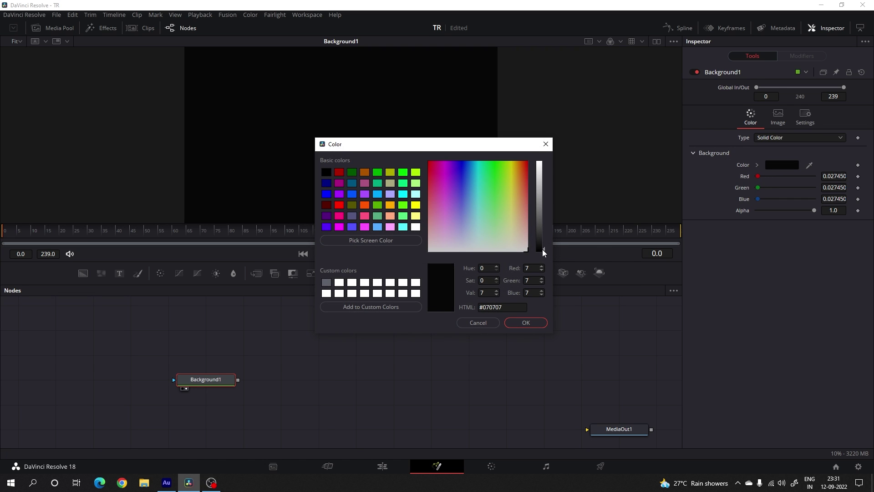
click(520, 323)
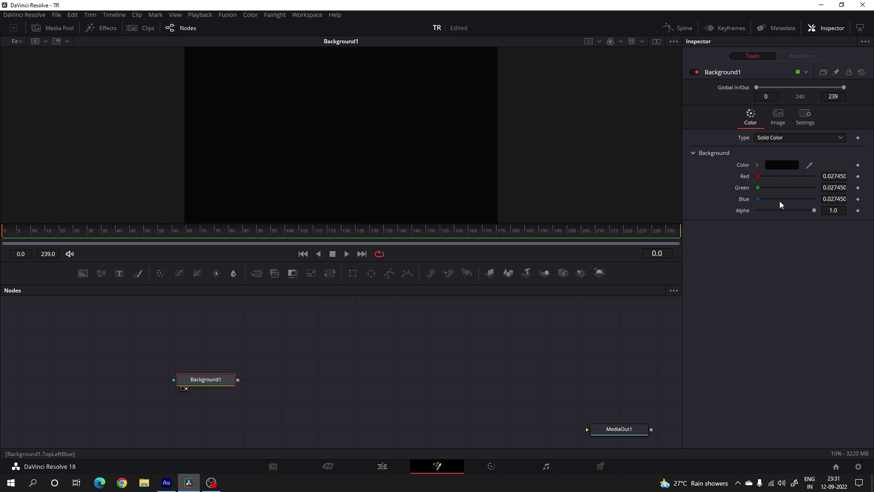
- Set the Background node's Red, Green and Blue values to 0.04 each
click(836, 177)
text(0.04)
key(Tab)
text(0.04)
key(Tab)
text(0.04)
key(Tab)
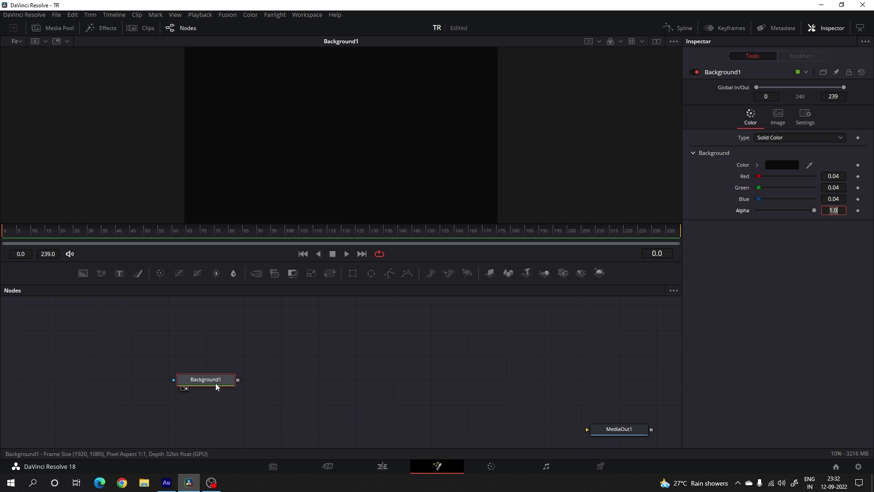
key(Return)
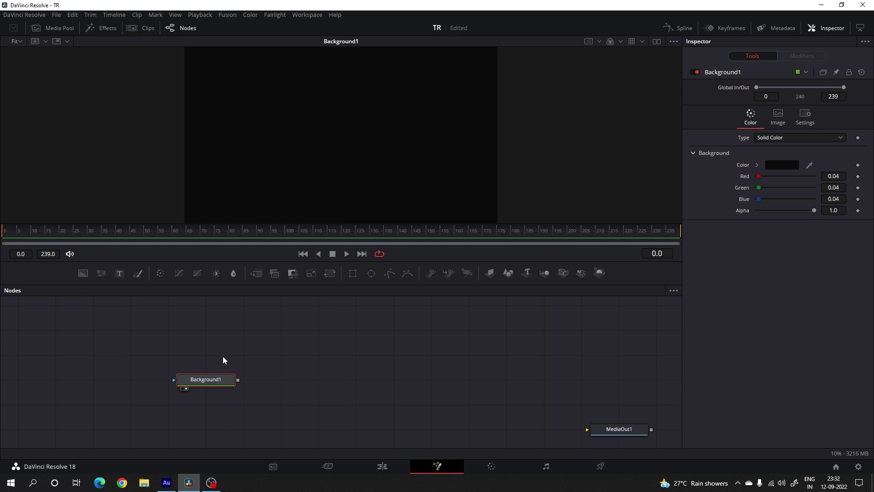
- Add a Text node, merge it over the background, and arrange the Merge node above Background1 with its result in the viewer
drag(119, 274, 113, 345)
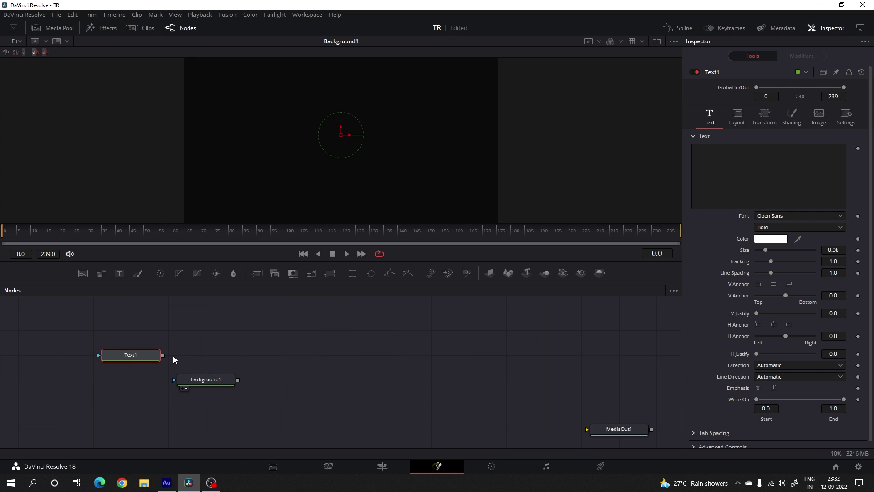
drag(163, 355, 238, 380)
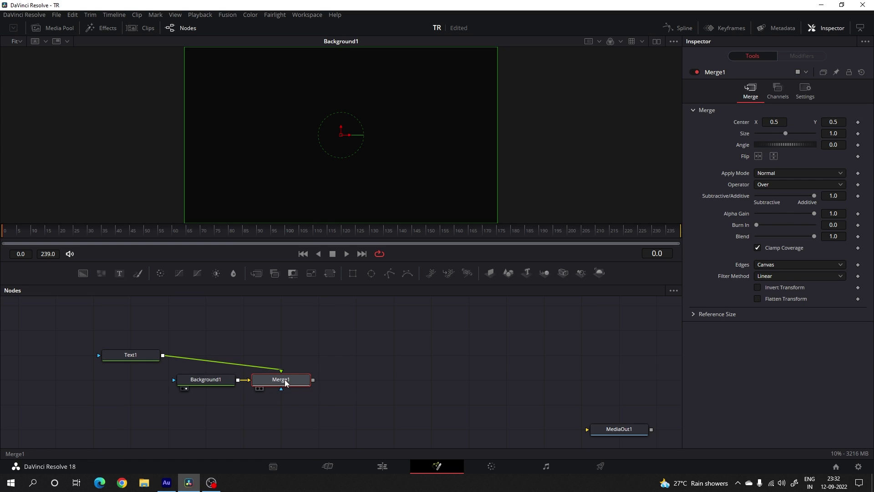
drag(298, 381, 223, 356)
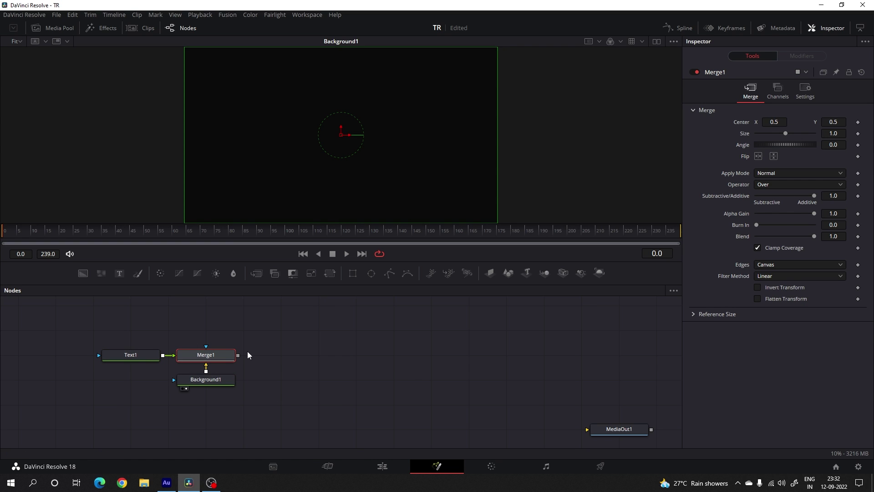
key(1)
- Enter HELLO as the text of the Text1 node
click(153, 358)
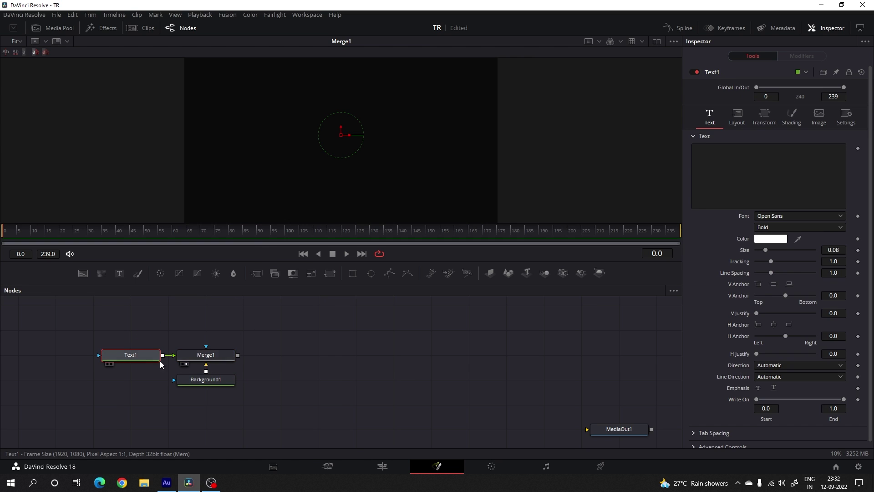
click(704, 175)
text(HELLO)
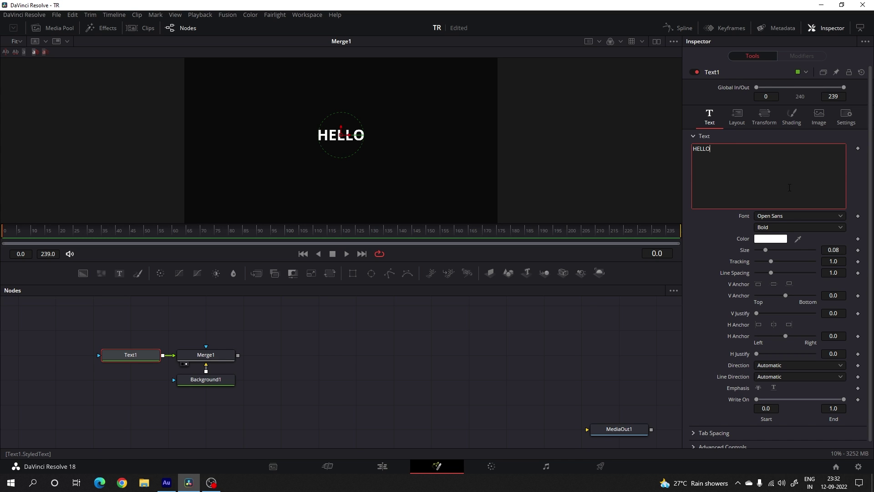
- Set the HELLO text's font to LEMON MILK Medium and its size to 0.25
click(777, 217)
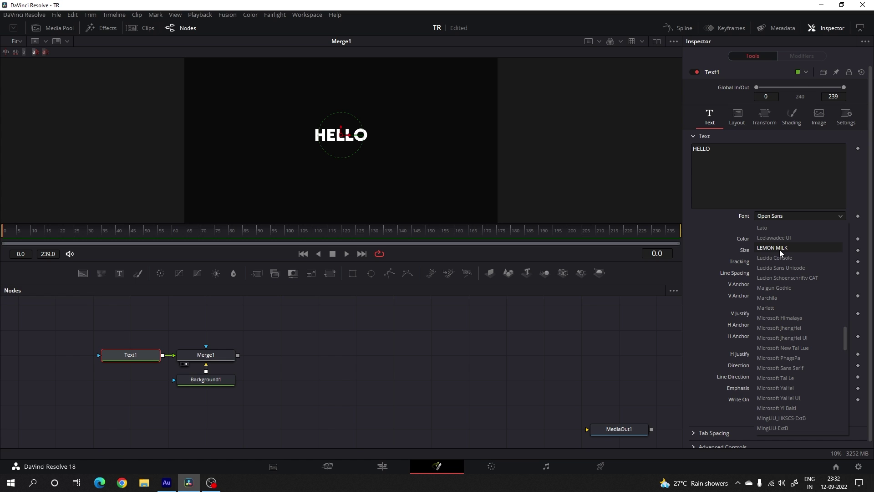
click(779, 250)
click(773, 228)
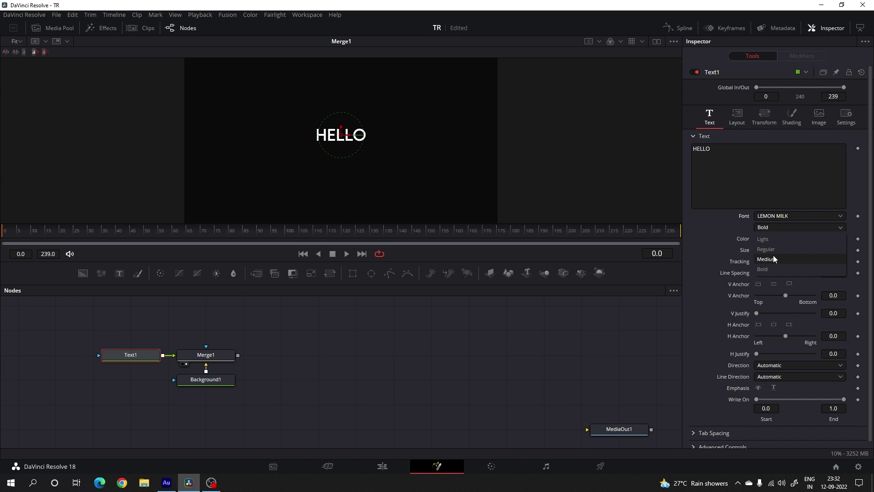
click(771, 260)
drag(765, 249, 785, 252)
double_click(830, 250)
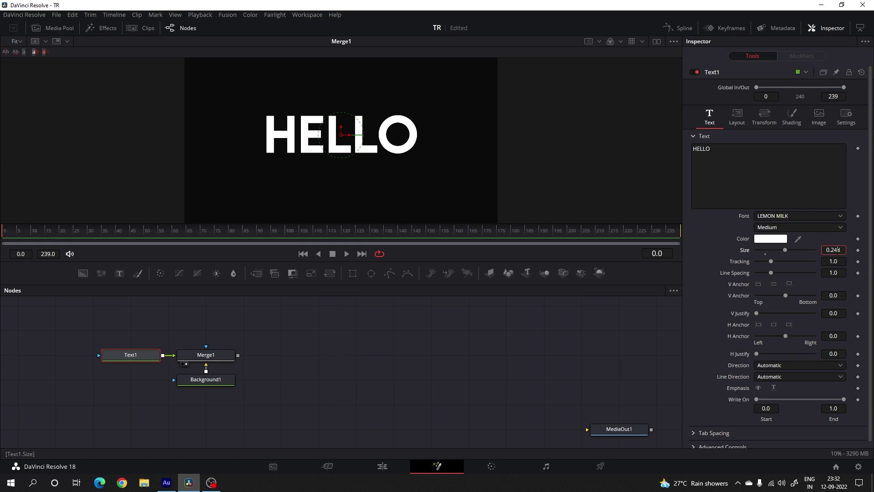
text(0.25)
key(Tab)
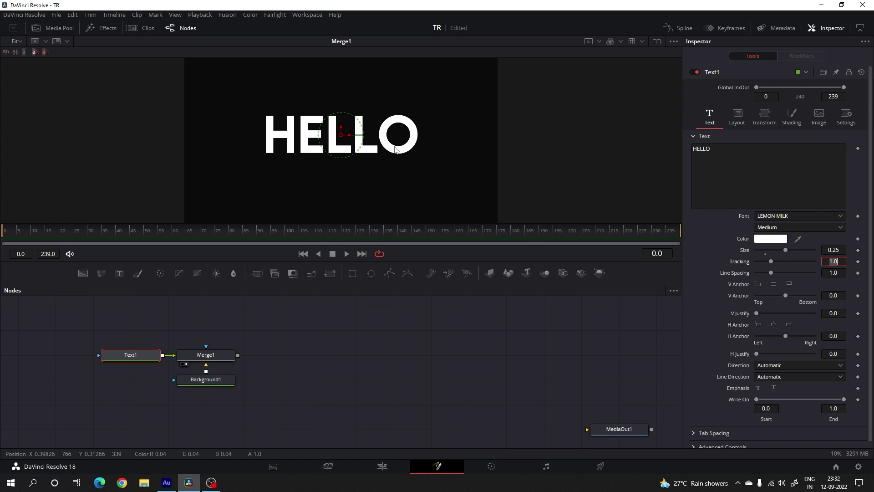
- Move Text1 farther from Merge1 in the node graph and apply a Follower modifier to its text
drag(303, 329, 402, 339)
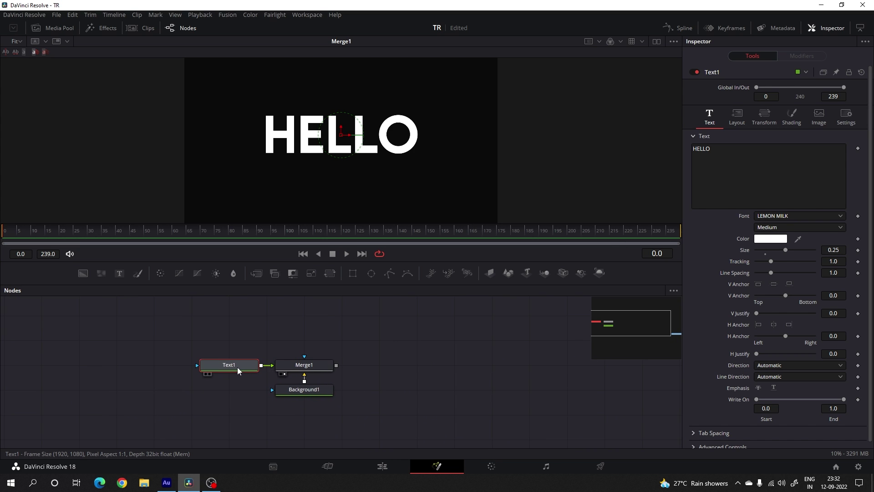
drag(236, 368, 160, 367)
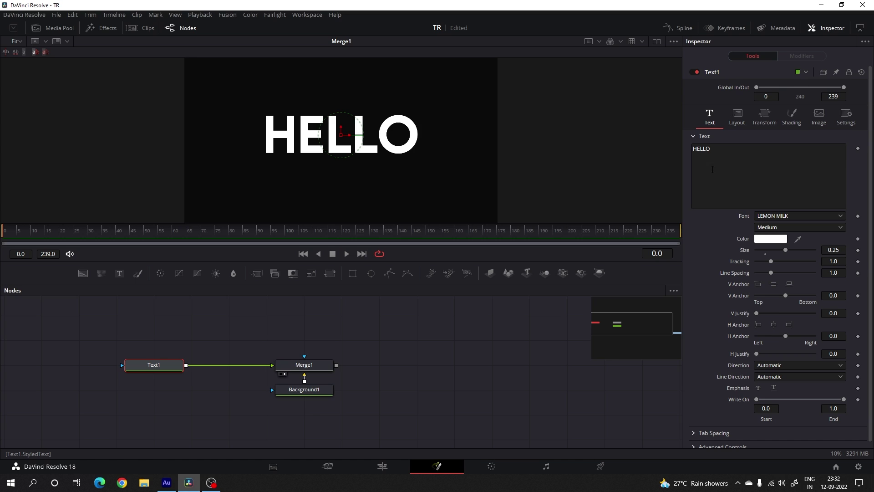
right_click(739, 163)
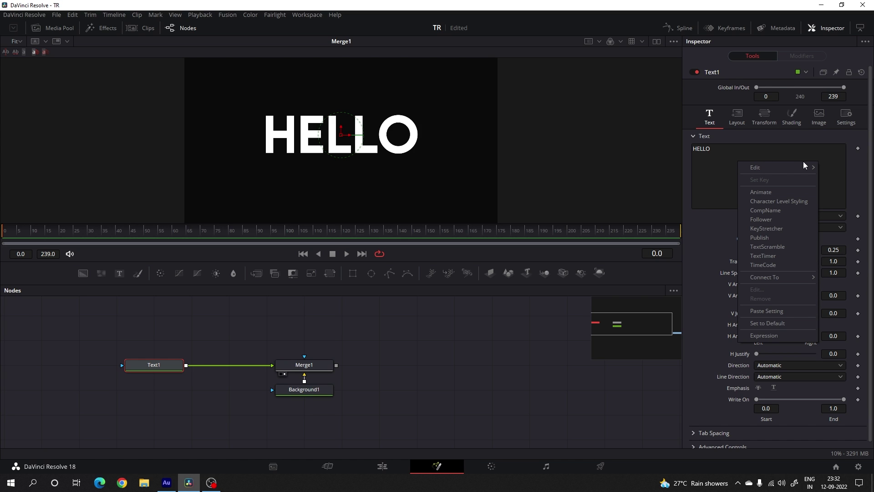
click(780, 220)
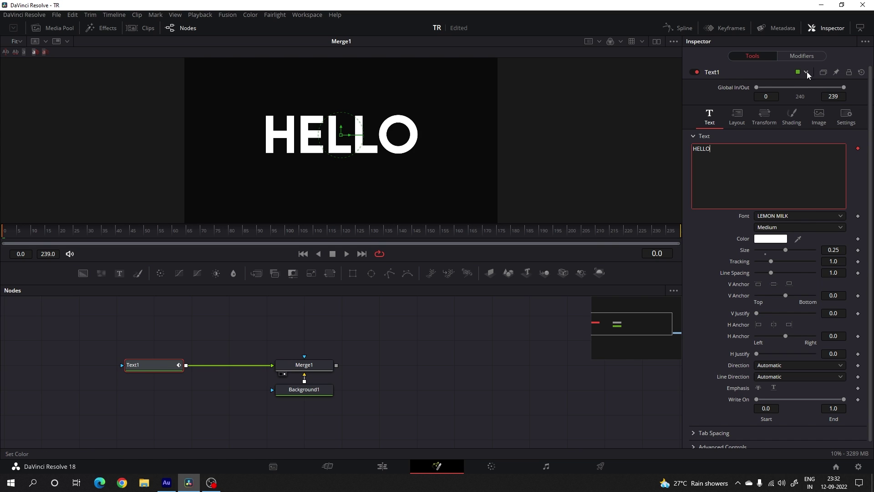
- Modify the position offset in the Follower's shading settings with an XY Path
click(796, 59)
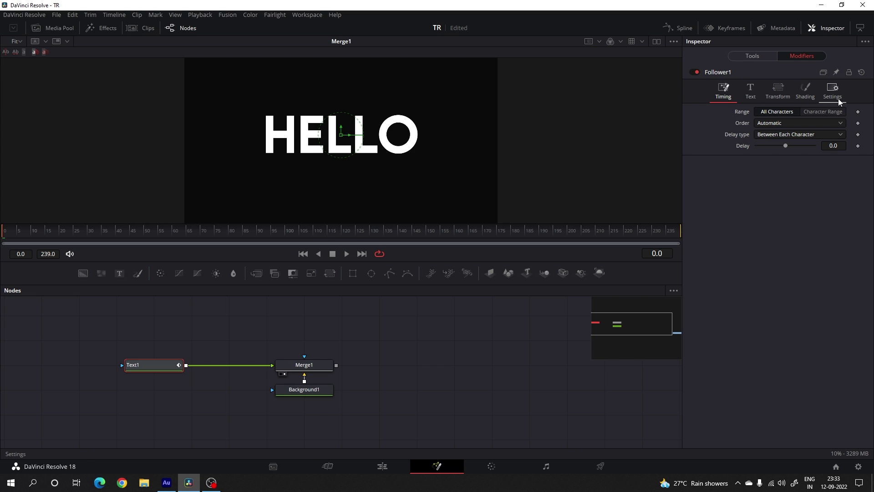
click(806, 95)
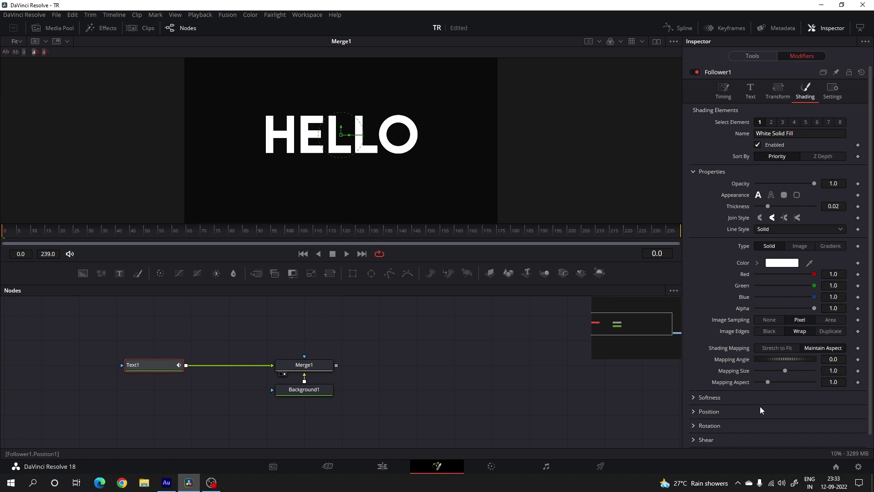
scroll(759, 391, down, 1)
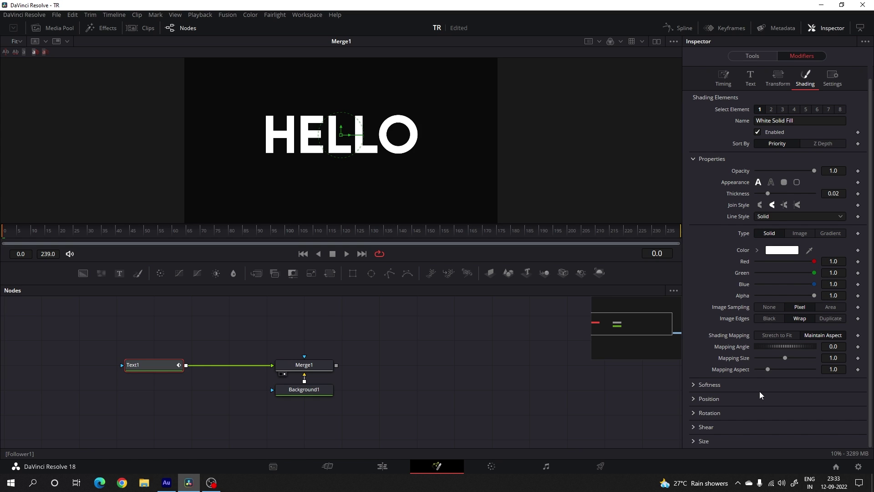
click(694, 399)
scroll(796, 392, down, 4)
scroll(796, 391, down, 1)
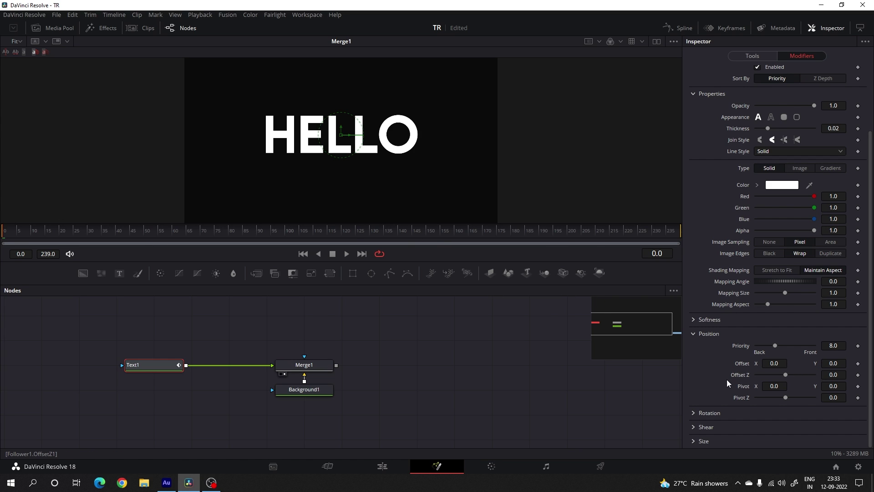
right_click(743, 364)
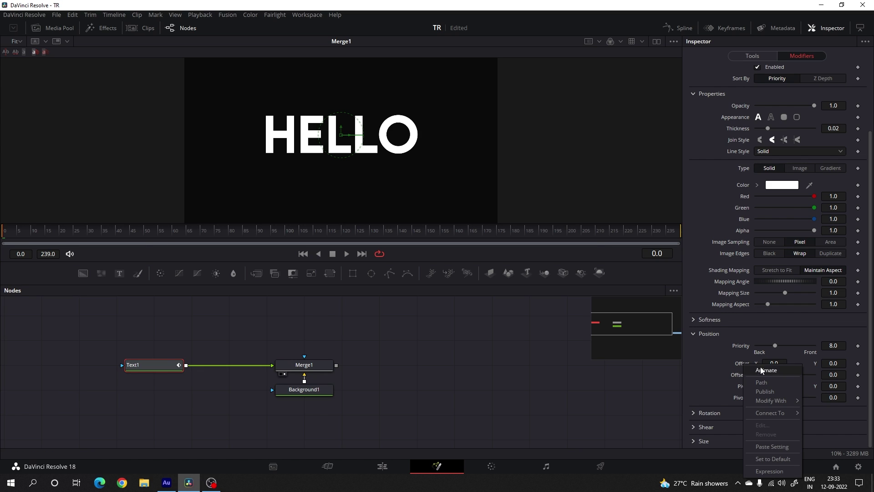
mouse_move(765, 401)
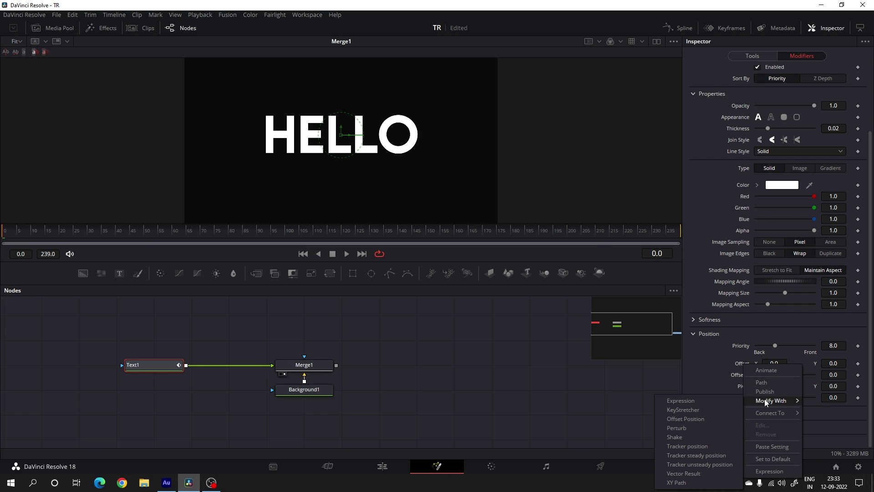
click(678, 483)
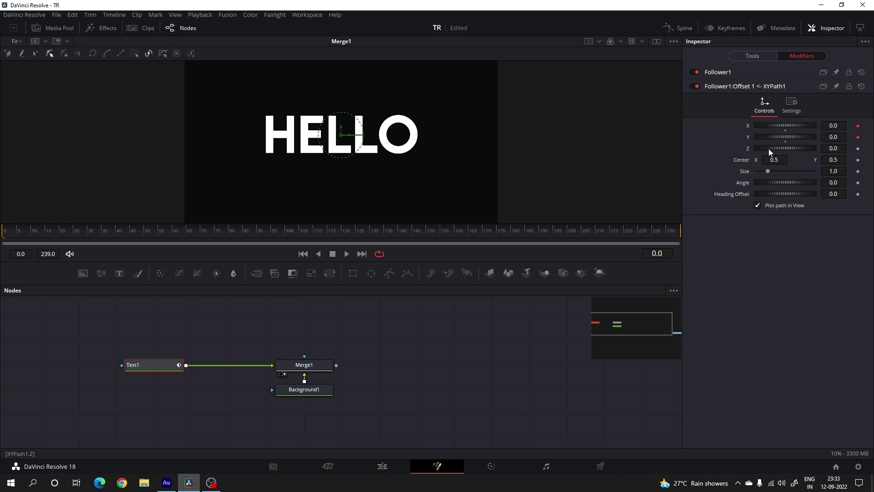
- Remove the animation from the XY Path's X value and set a keyframe on Y at frame 30
right_click(748, 128)
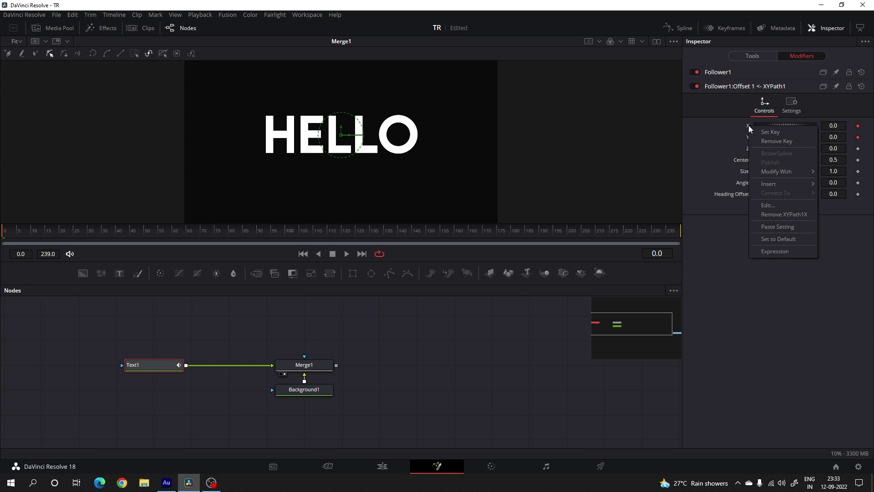
click(779, 214)
drag(96, 229, 88, 234)
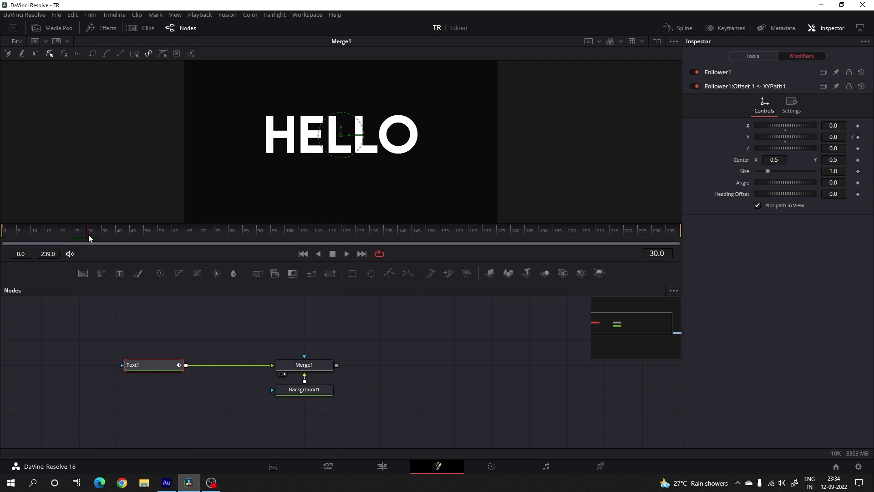
right_click(747, 138)
click(772, 145)
- Set the XY Path's Y value to -1 at frame 0
drag(88, 234, 3, 237)
drag(786, 138, 751, 145)
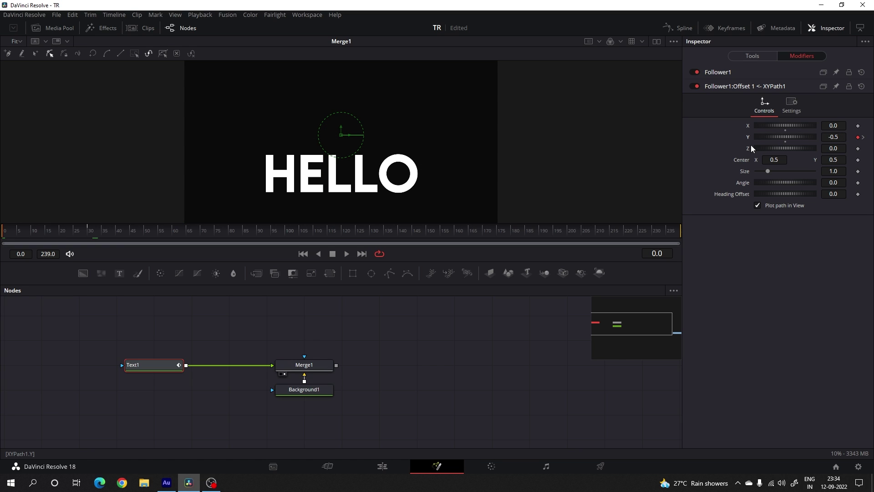
click(833, 137)
text(-1)
key(Tab)
- Keyframe the Follower's shading opacity at 1.0 on frame 30 and at 0 on frame 0
drag(11, 233, 86, 233)
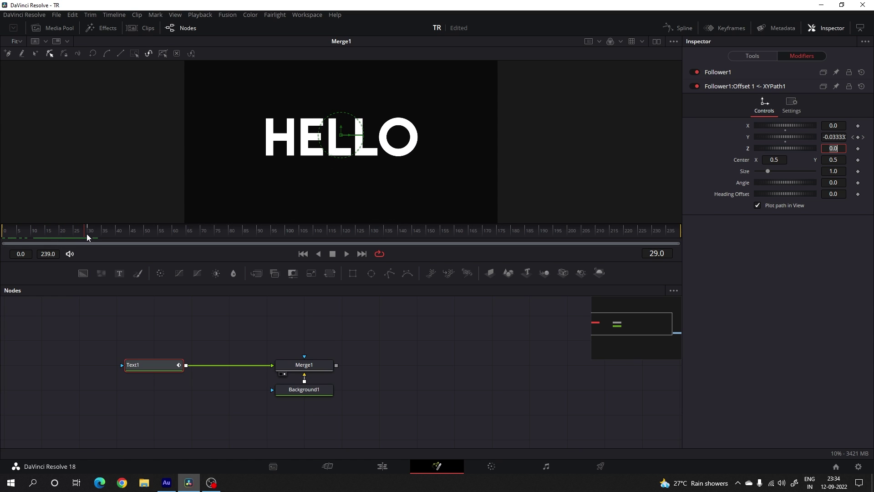
mouse_move(87, 233)
mouse_down()
mouse_move(74, 233)
mouse_move(88, 233)
mouse_up()
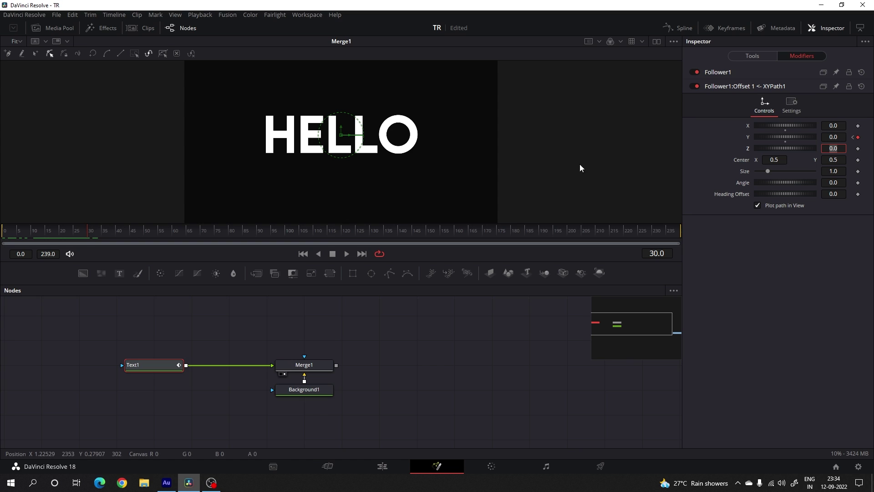
click(716, 75)
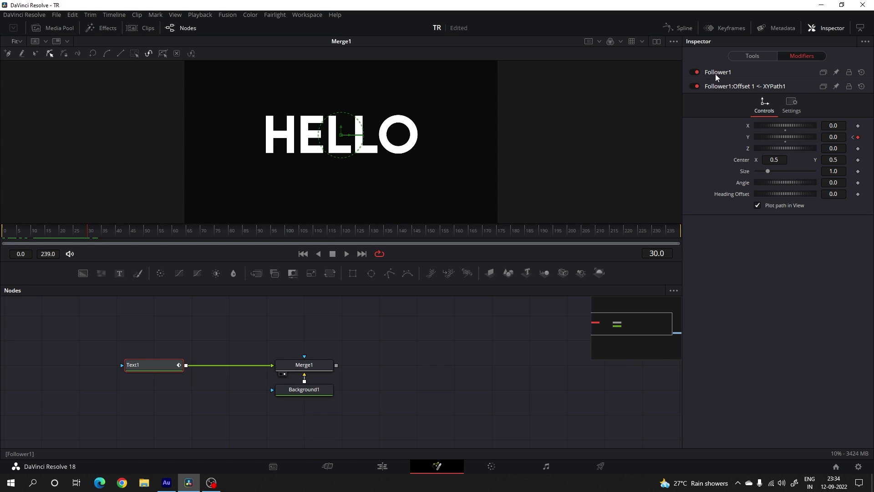
click(716, 74)
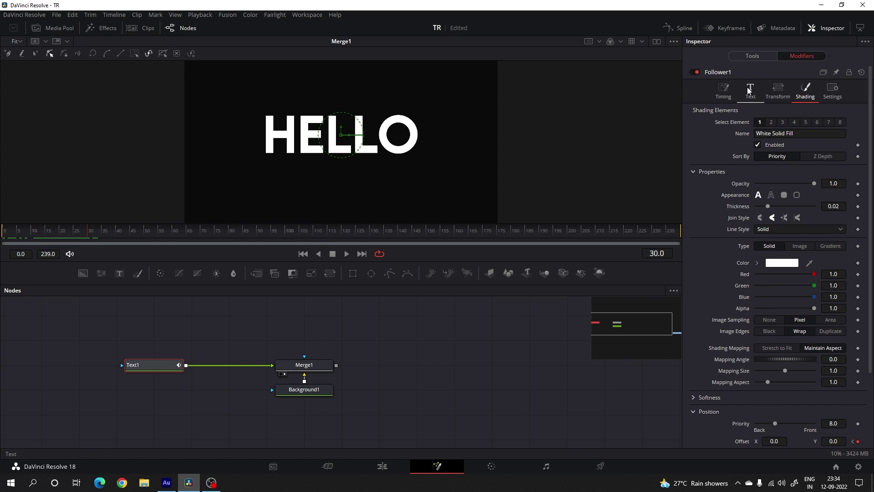
right_click(738, 185)
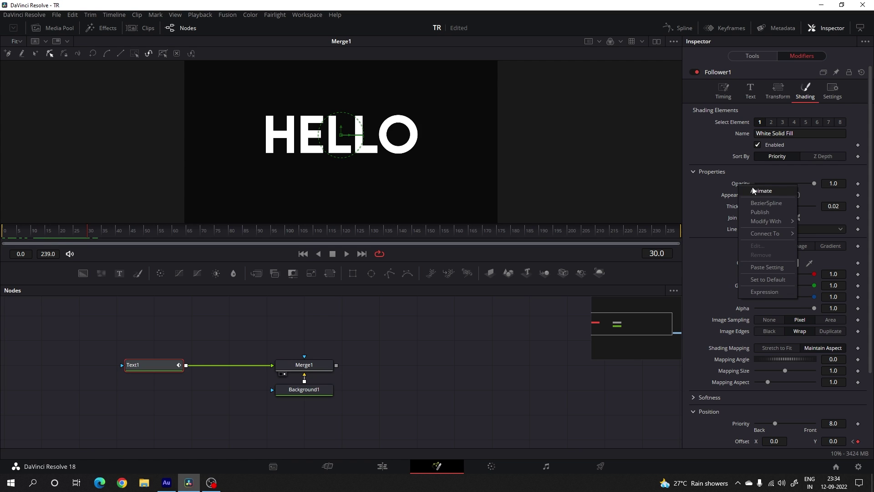
click(755, 191)
drag(114, 236, 5, 244)
drag(814, 183, 755, 188)
drag(4, 232, 70, 234)
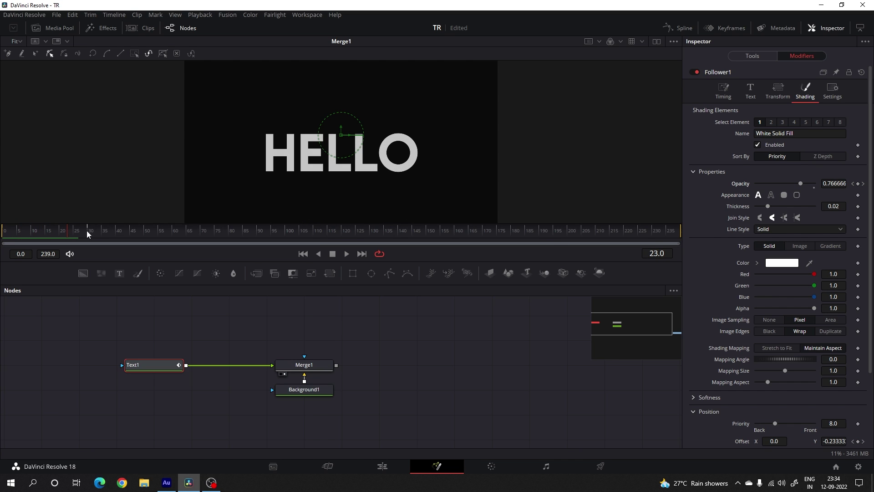
- Show the XY Path's Y curve in the Spline editor, fit it in view and smooth both of its keyframes
click(679, 28)
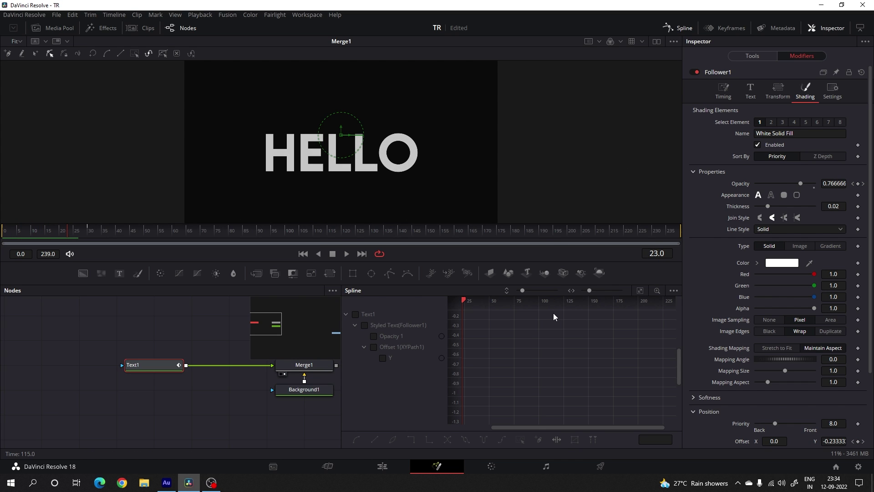
key(F4)
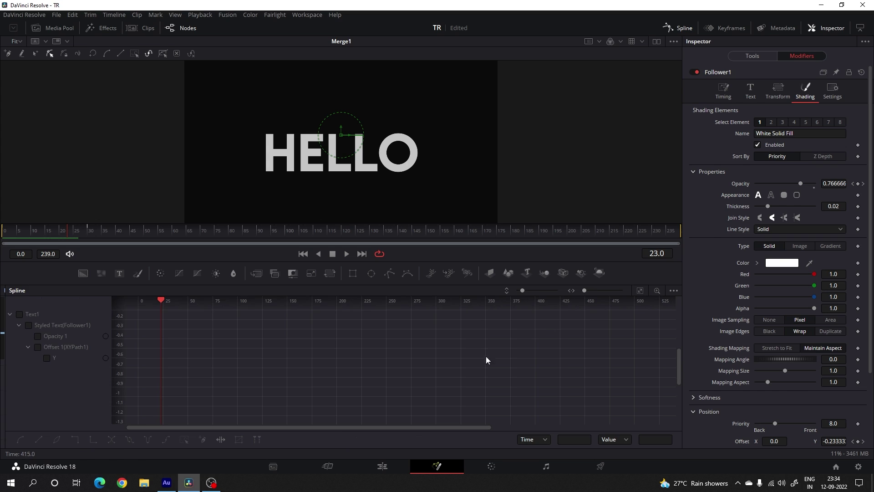
click(47, 359)
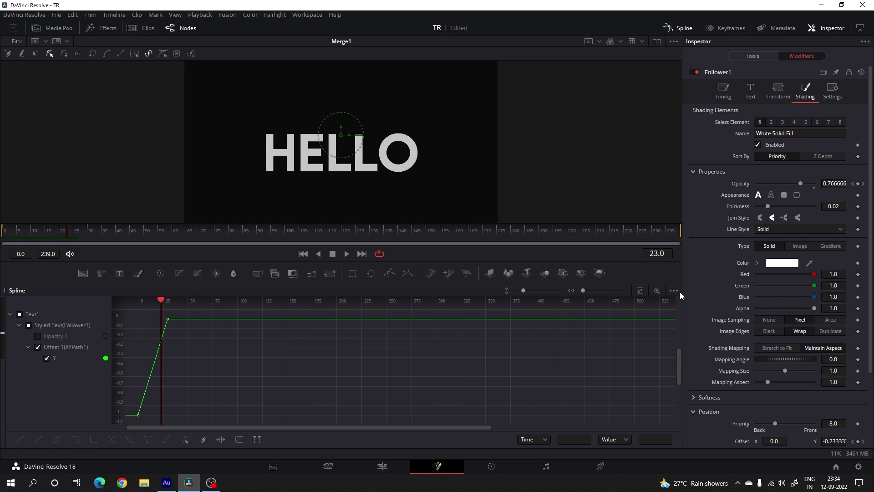
click(639, 290)
drag(638, 312, 175, 417)
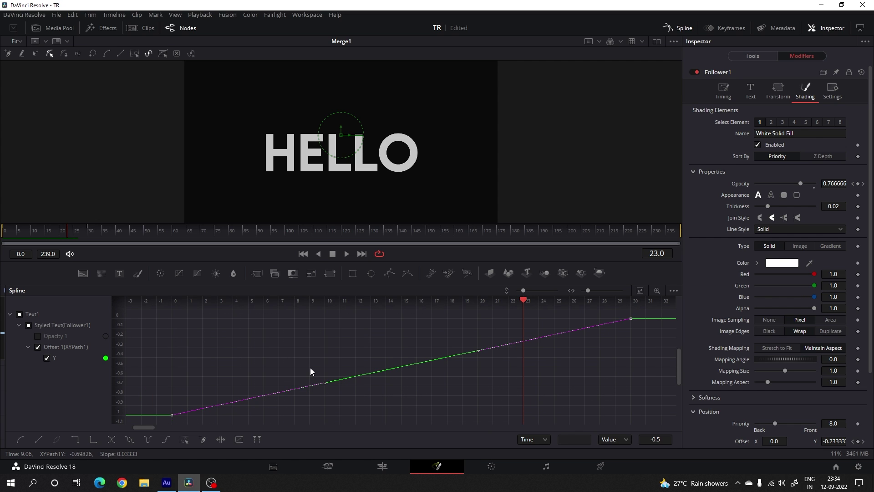
click(21, 440)
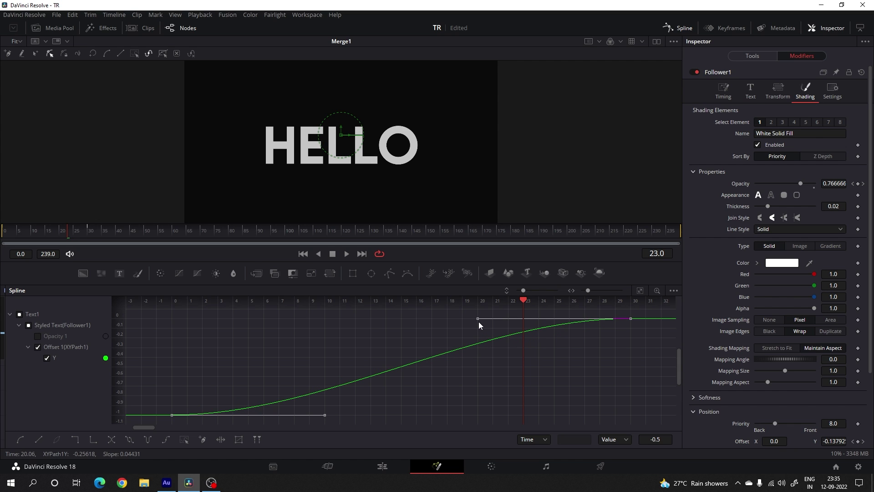
- Stretch the frame 30 keyframe's handle back to frame 0 for a stronger ease-out and play the animation from the start
drag(477, 321, 170, 322)
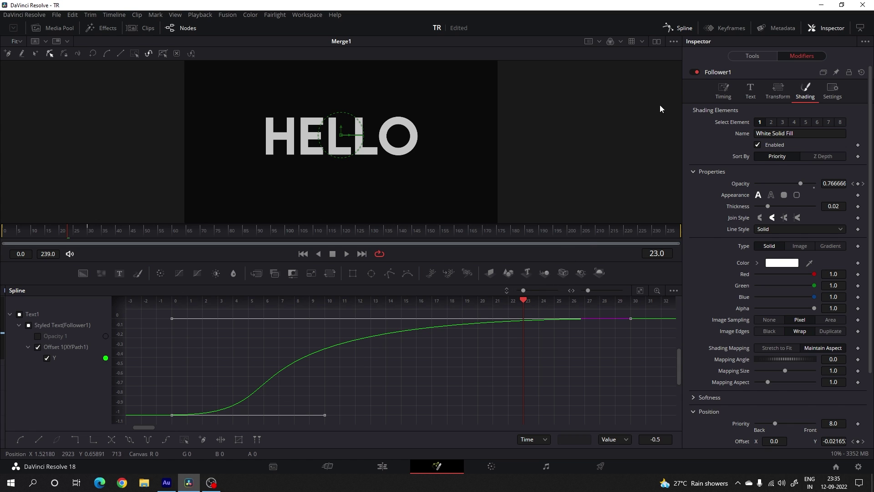
click(681, 28)
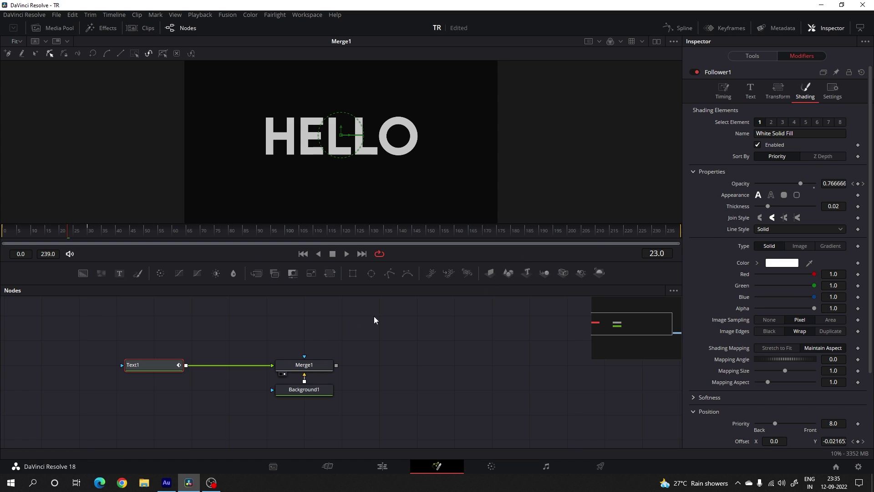
click(301, 254)
click(346, 255)
click(301, 255)
click(302, 256)
click(333, 255)
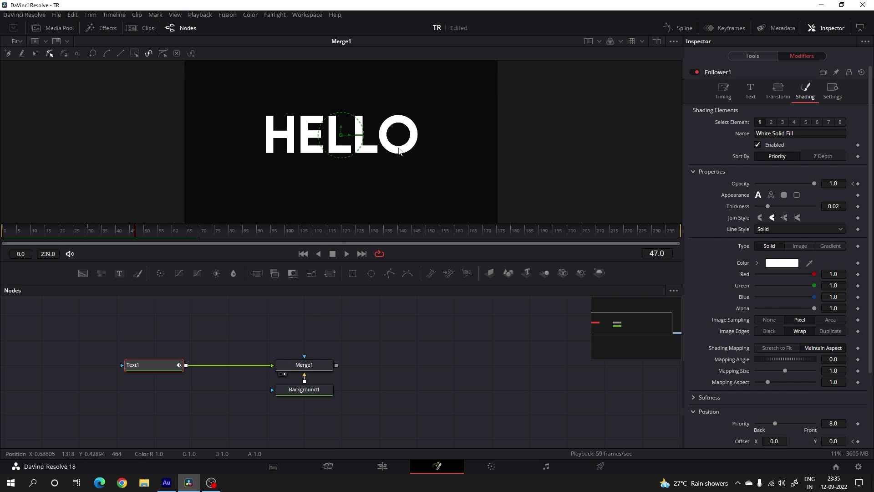
- Set the Follower's delay between each character to 5 in its timing settings
click(728, 95)
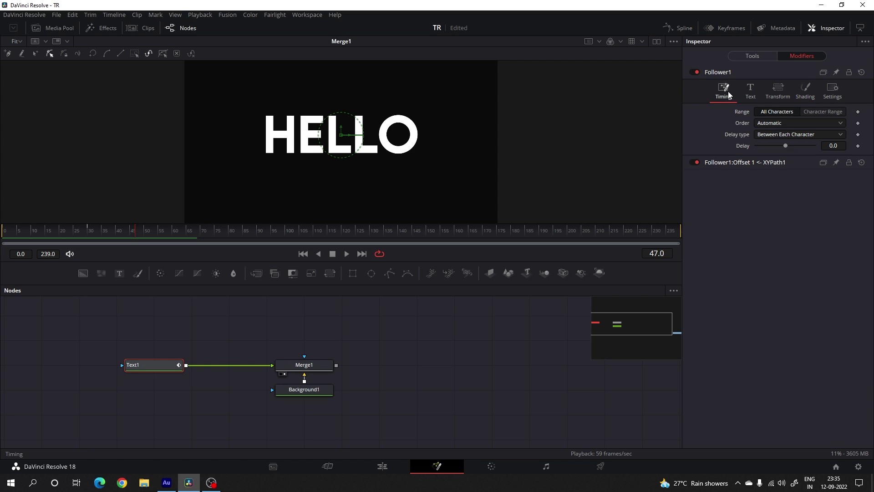
drag(790, 147, 792, 147)
click(839, 146)
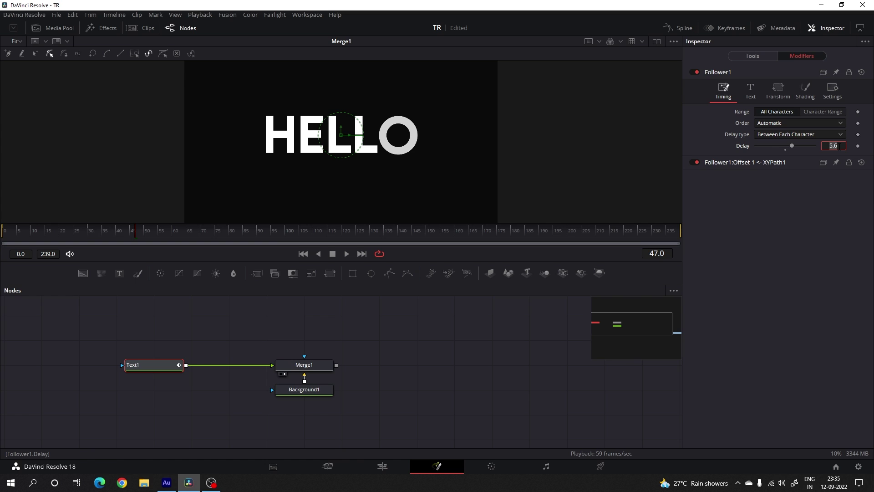
text(5)
key(Return)
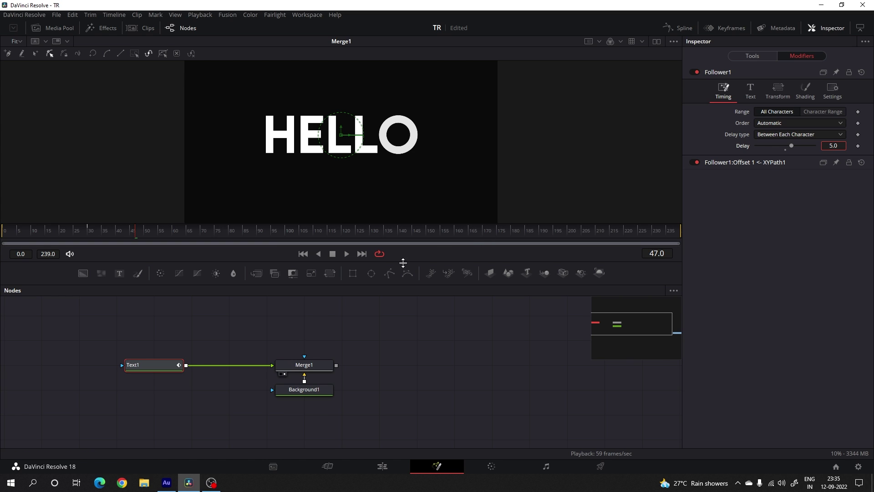
- Play the animation from the start several times to review the staggered letters
click(302, 254)
click(345, 254)
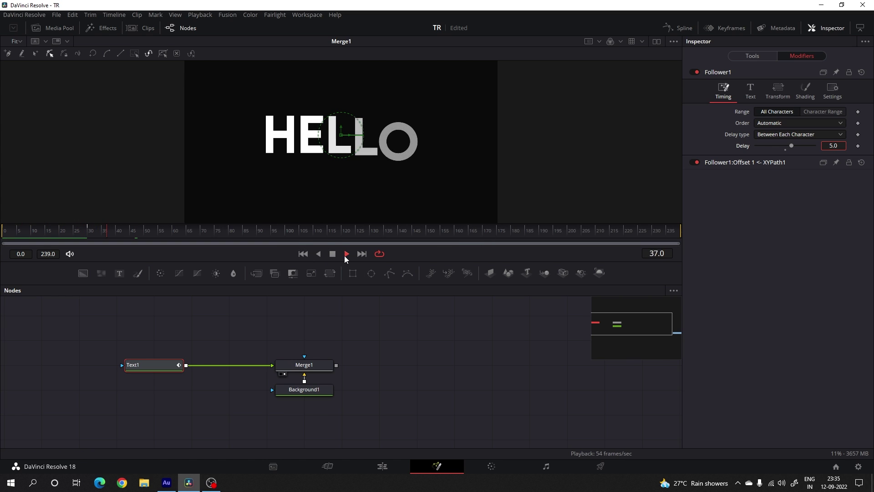
click(303, 253)
click(303, 254)
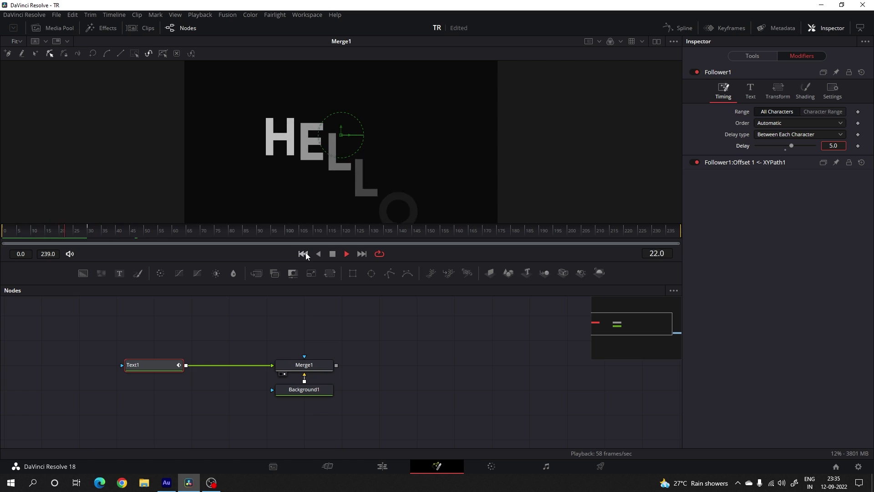
click(304, 253)
click(303, 254)
click(303, 254)
key(space)
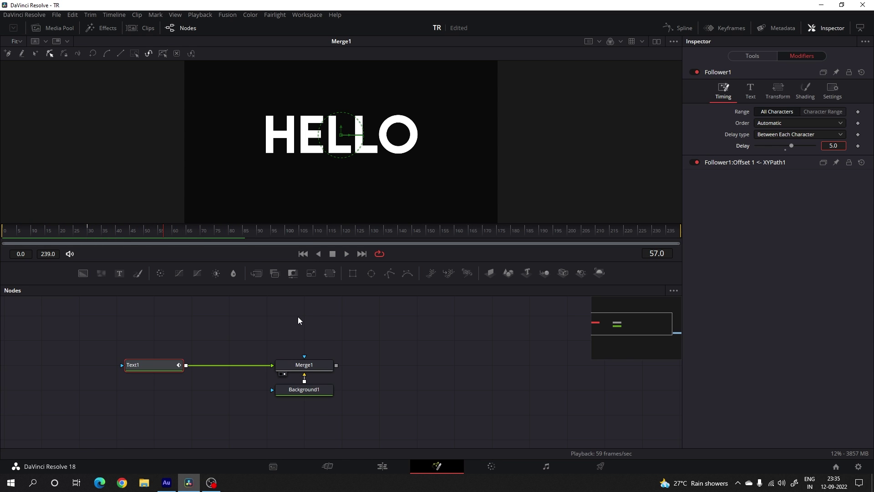
- Move Text1 farther from Merge1 and add an unconnected B-Spline node above the line between them
click(298, 321)
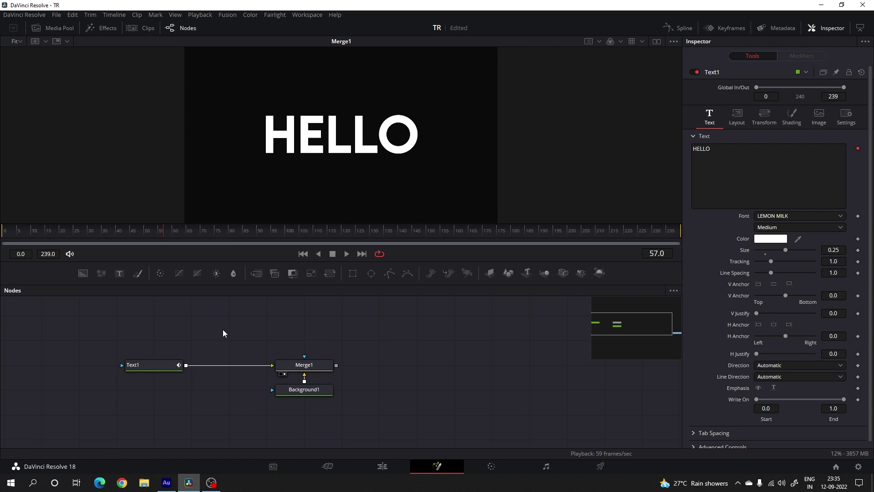
drag(223, 332, 272, 339)
drag(202, 368, 128, 367)
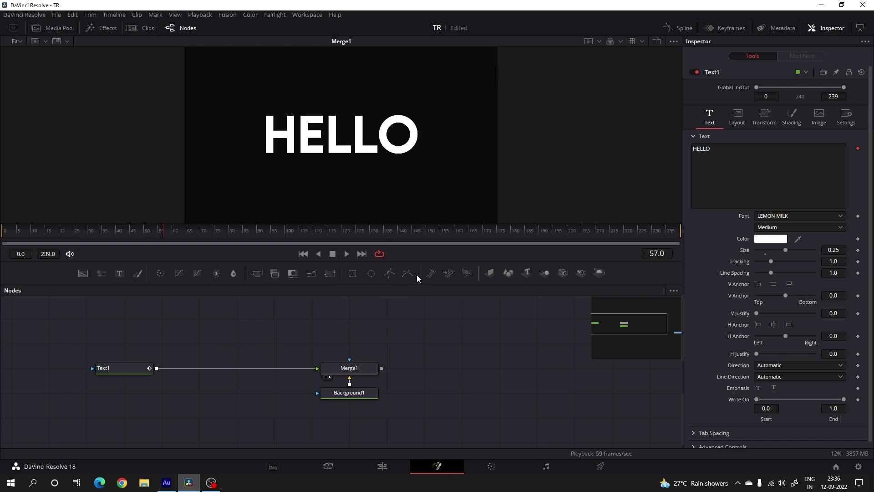
drag(410, 272, 209, 343)
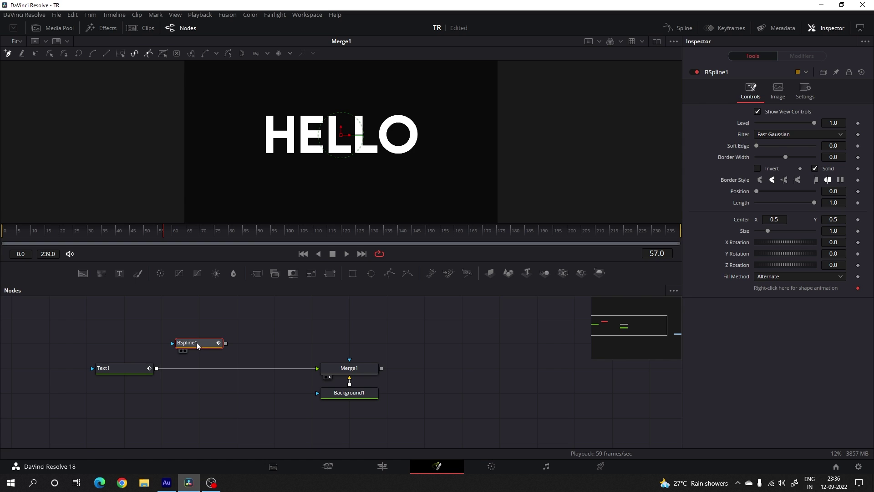
- Enlarge the viewer and draw an open five-point B-spline wave across the frame, starting and ending just outside it
drag(296, 283, 294, 325)
click(139, 131)
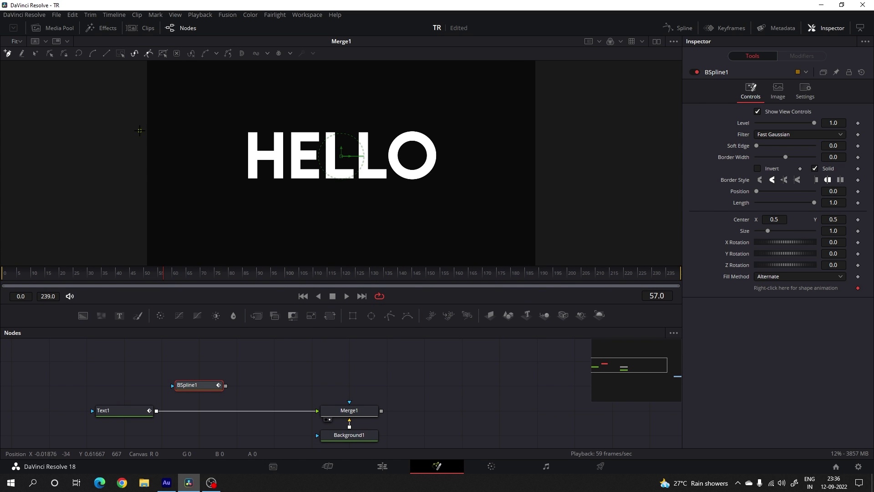
click(240, 92)
click(347, 198)
click(461, 185)
click(543, 122)
- Reposition the B-spline's control points to raise the first crest, deepen the trough and lower the starting point
drag(461, 185, 474, 204)
drag(348, 198, 338, 195)
drag(240, 92, 250, 75)
drag(140, 131, 140, 144)
drag(338, 195, 341, 219)
drag(474, 204, 477, 220)
drag(249, 75, 248, 62)
drag(139, 144, 136, 161)
drag(341, 218, 345, 208)
drag(478, 221, 475, 210)
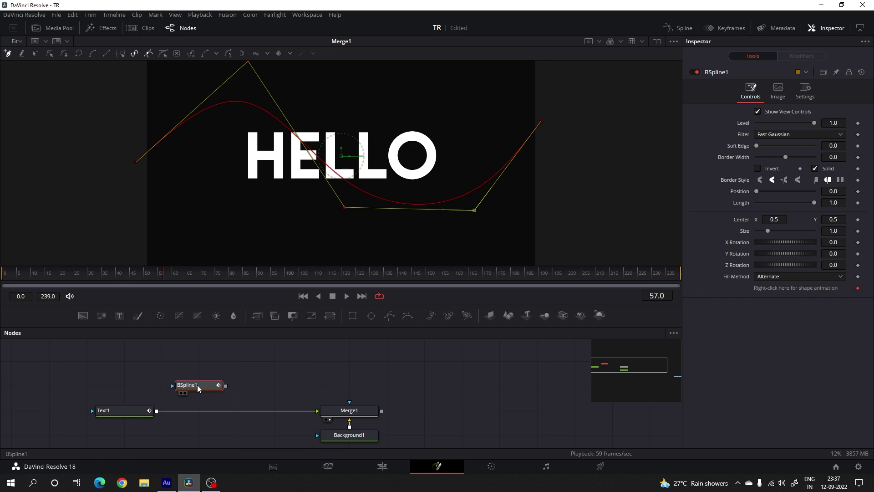
- View BSpline1 on its own, set its border width to 0.015 and turn off Solid
click(181, 393)
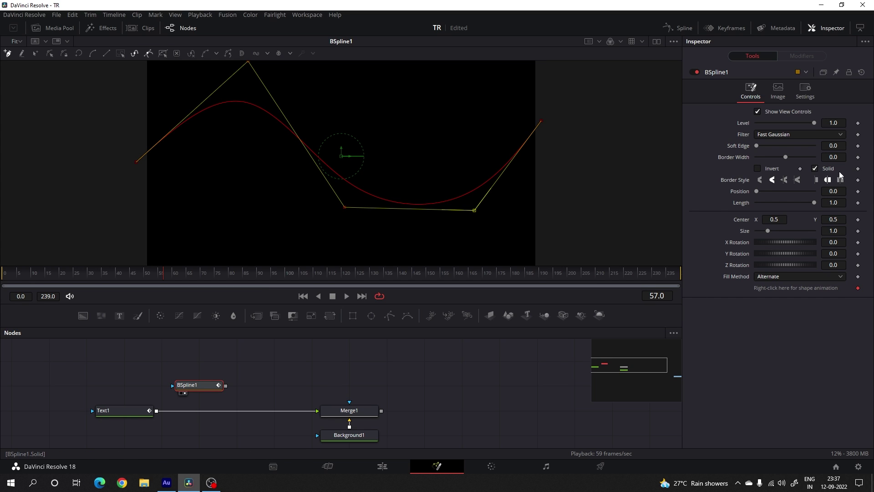
click(842, 157)
text(15)
key(Tab)
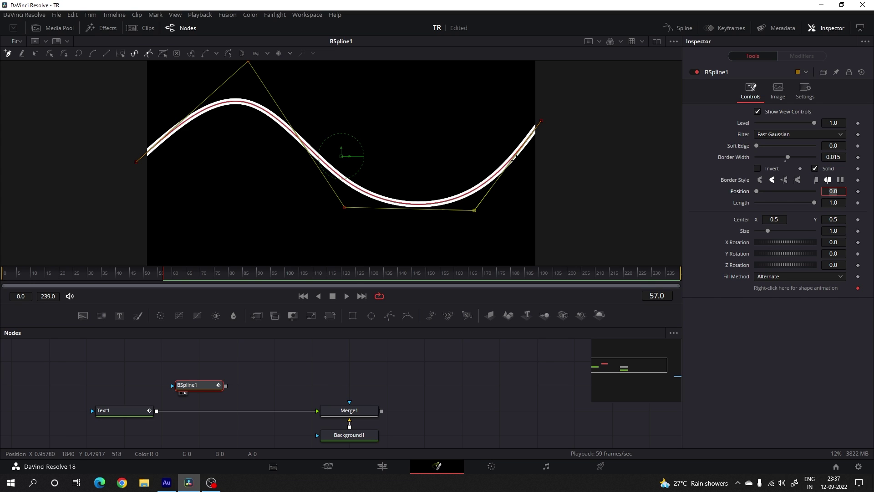
click(815, 169)
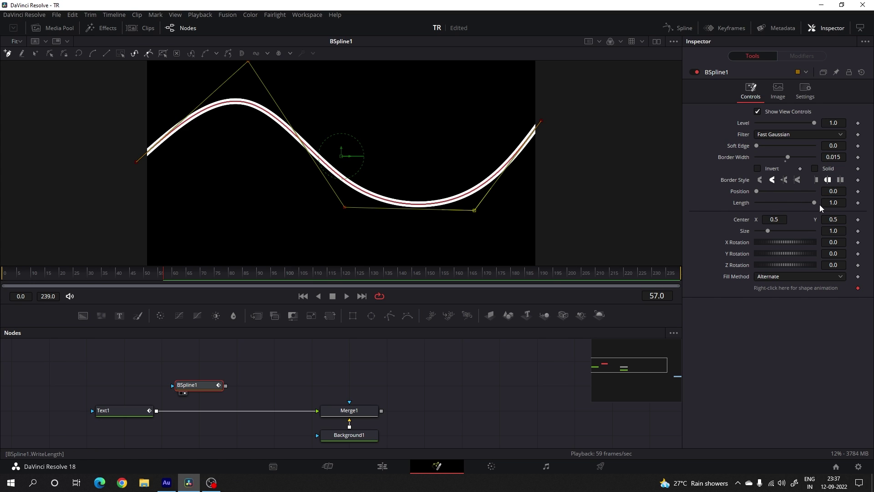
- Go to frame 60 and remove the polyline shape animation from BSpline1
mouse_move(815, 204)
mouse_down()
mouse_move(762, 207)
mouse_move(826, 205)
mouse_up()
click(155, 281)
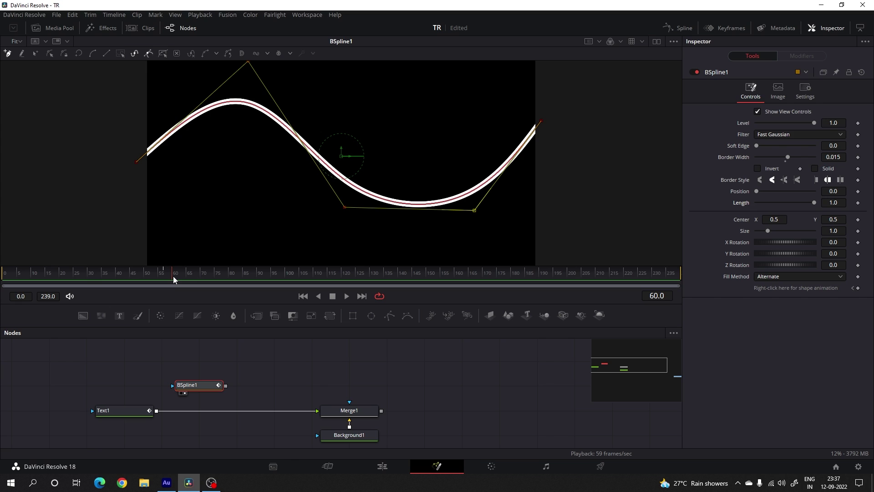
right_click(768, 288)
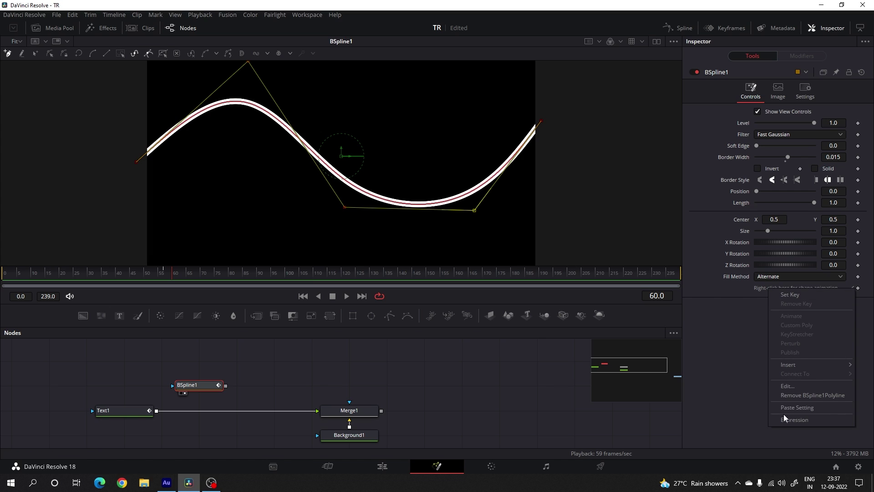
click(815, 394)
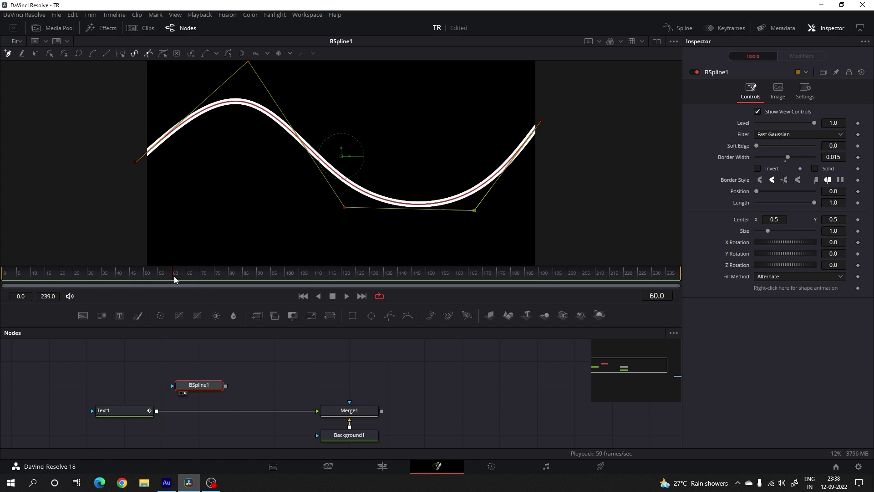
- Animate BSpline1's Length from 0.0 at frame 0 to 1.0 at frame 60
right_click(741, 203)
click(754, 209)
drag(198, 275, 2, 284)
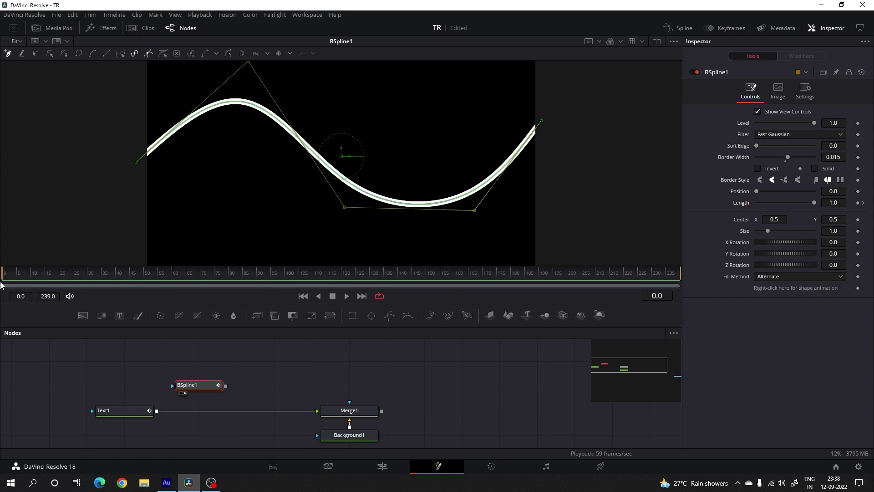
drag(814, 202, 754, 205)
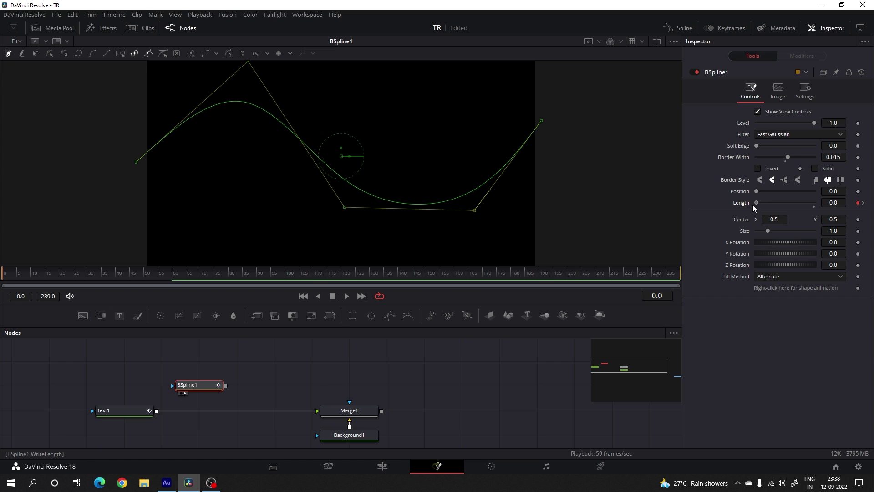
- Animate BSpline1's Position from 0.0 at frame 30 to 1.0 at frame 90 and scrub the result
drag(16, 275, 258, 274)
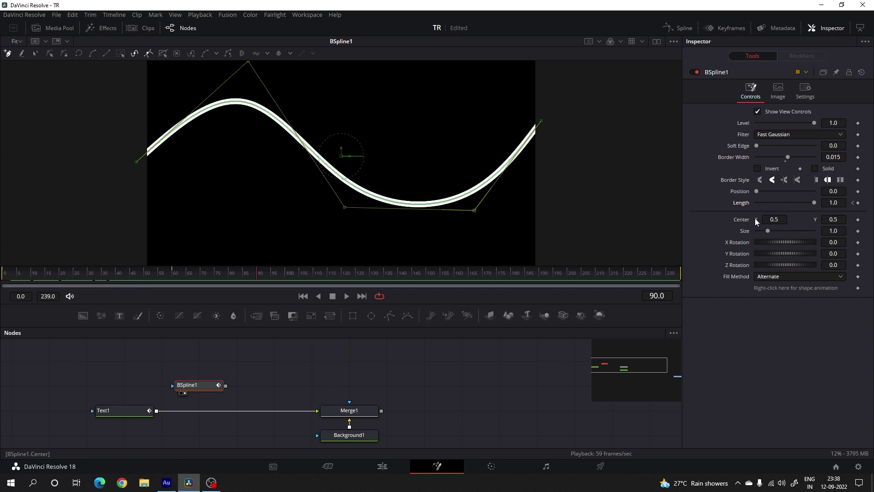
right_click(740, 193)
click(761, 198)
drag(755, 193, 815, 192)
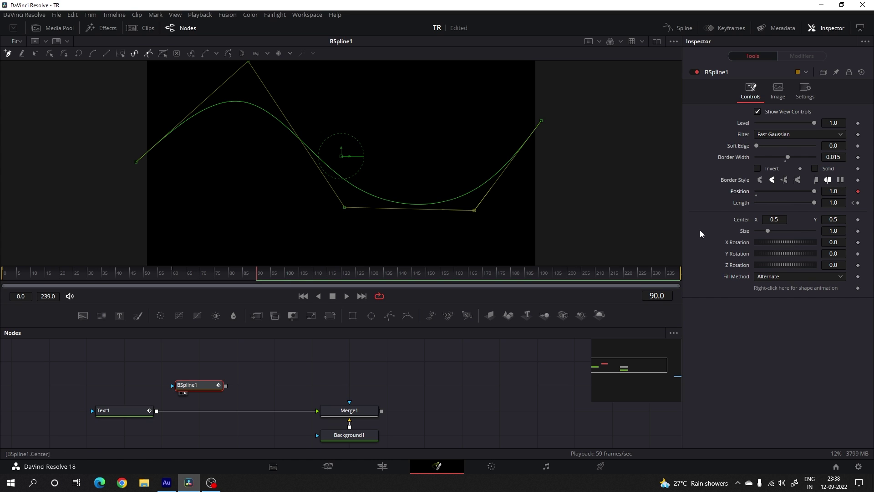
click(238, 275)
drag(239, 274, 89, 274)
drag(814, 191, 757, 201)
click(86, 276)
mouse_move(86, 276)
mouse_down()
mouse_move(194, 277)
mouse_move(76, 275)
mouse_up()
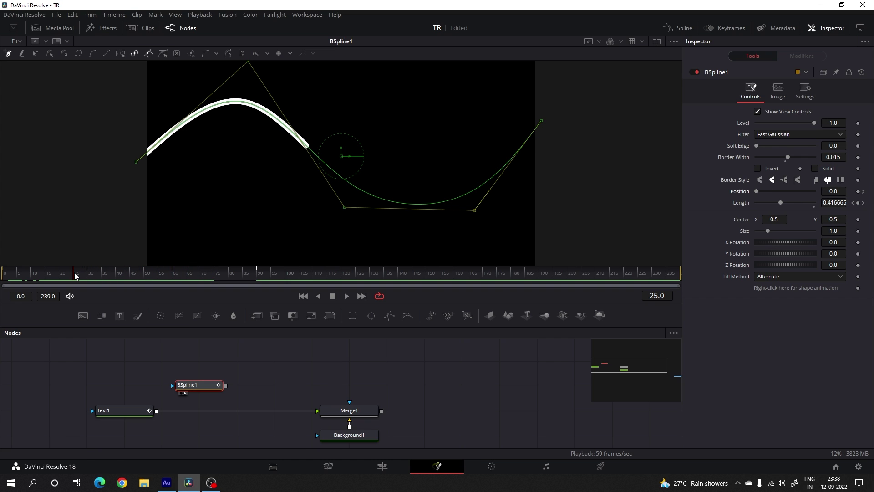
- Keyframe BSpline1's Border Width to shrink from 0.015 at frame 45 to 0 at frame 90
mouse_move(227, 278)
mouse_down()
mouse_move(196, 277)
mouse_move(257, 278)
mouse_up()
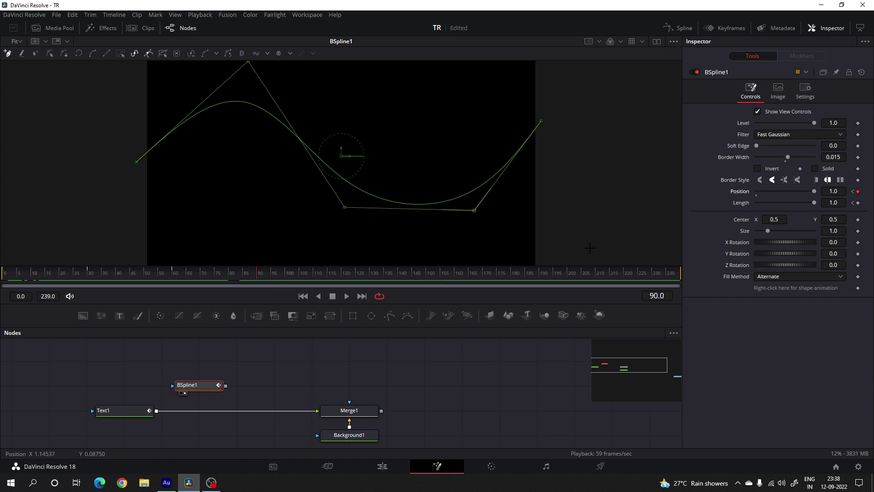
right_click(730, 156)
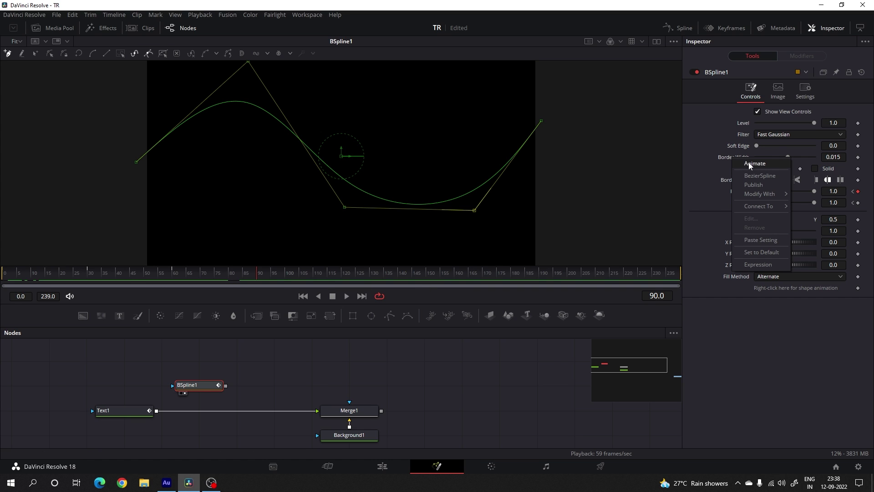
click(750, 163)
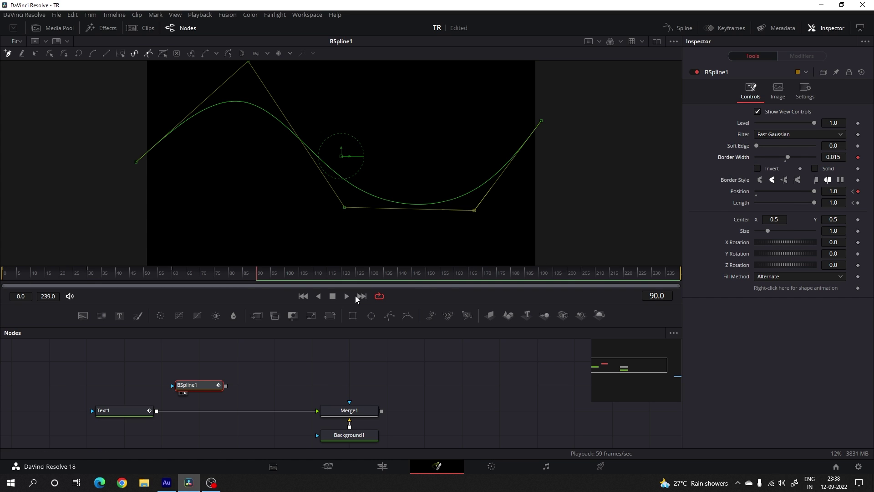
drag(247, 275, 131, 280)
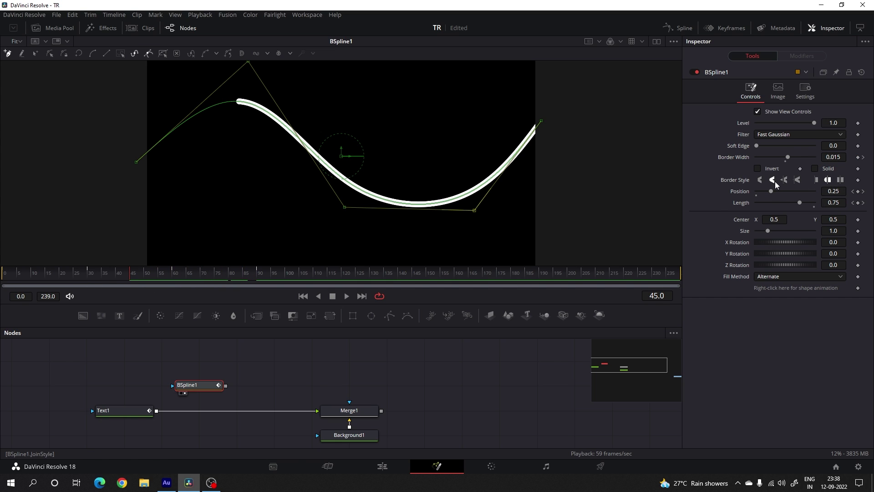
right_click(735, 158)
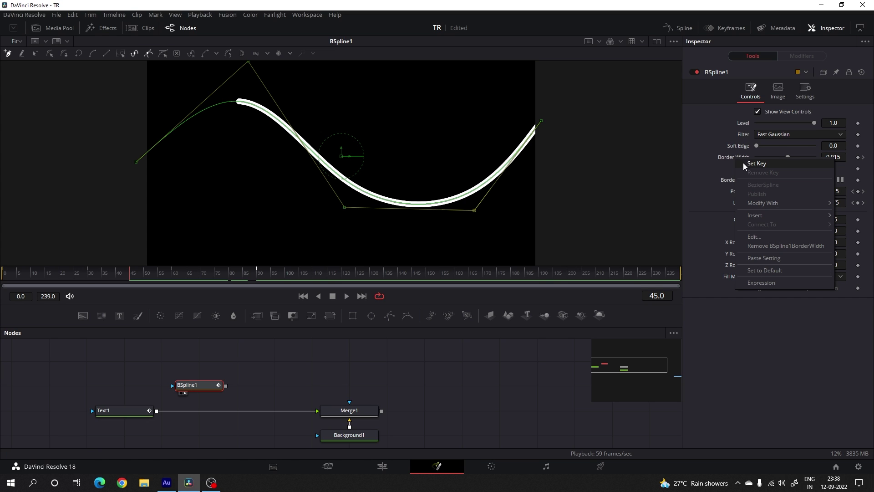
click(756, 164)
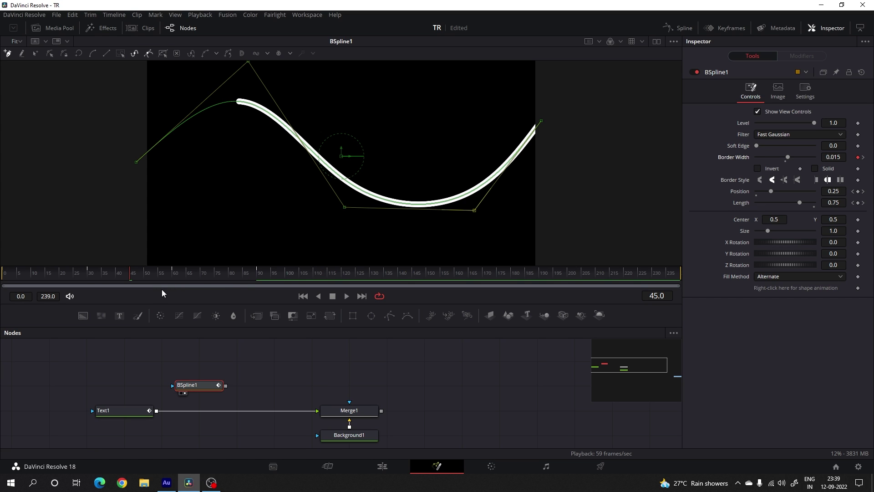
drag(139, 280, 257, 275)
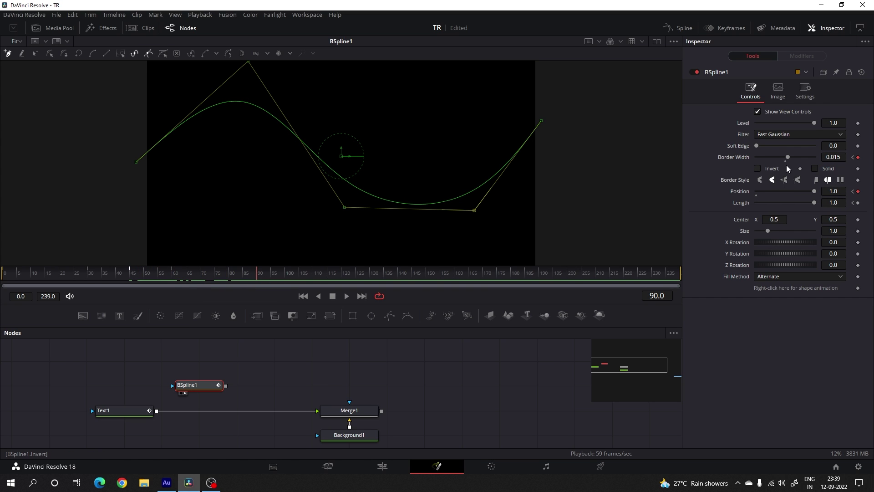
drag(788, 157, 785, 156)
drag(185, 276, 197, 278)
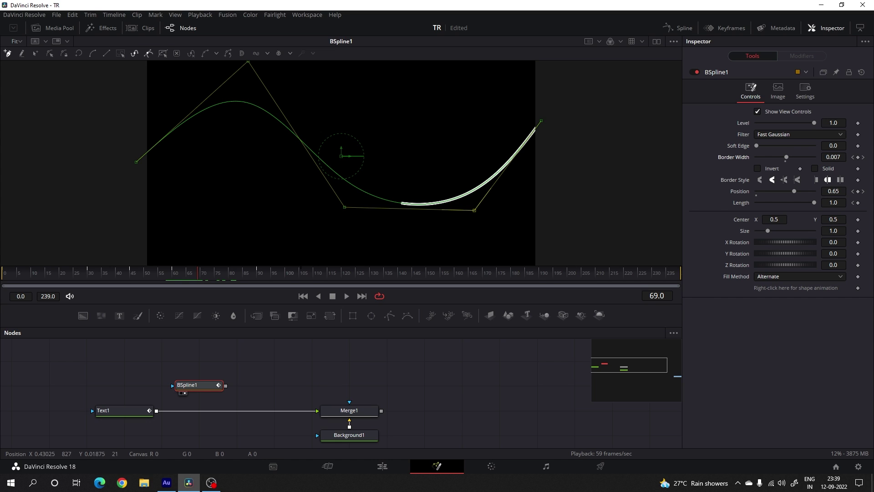
click(220, 273)
- Open the Spline editor, enlarge it and leave only BSpline1's Length curve displayed
click(681, 28)
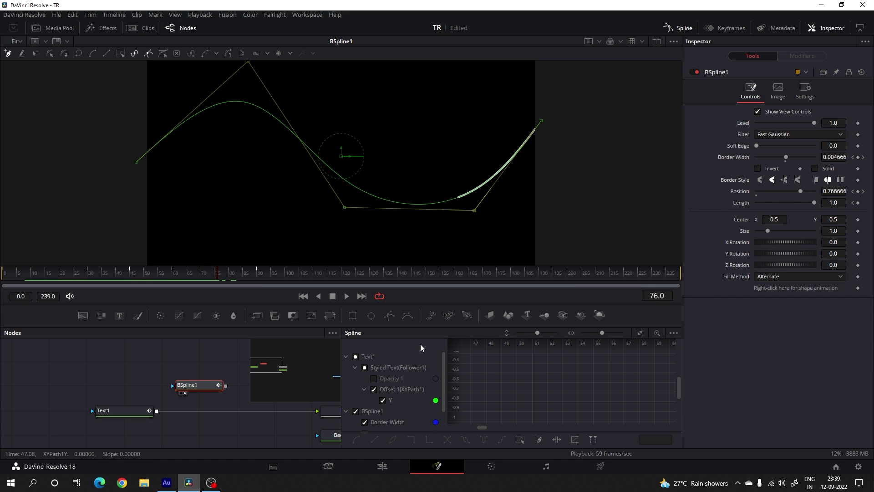
key(F4)
drag(452, 330, 451, 239)
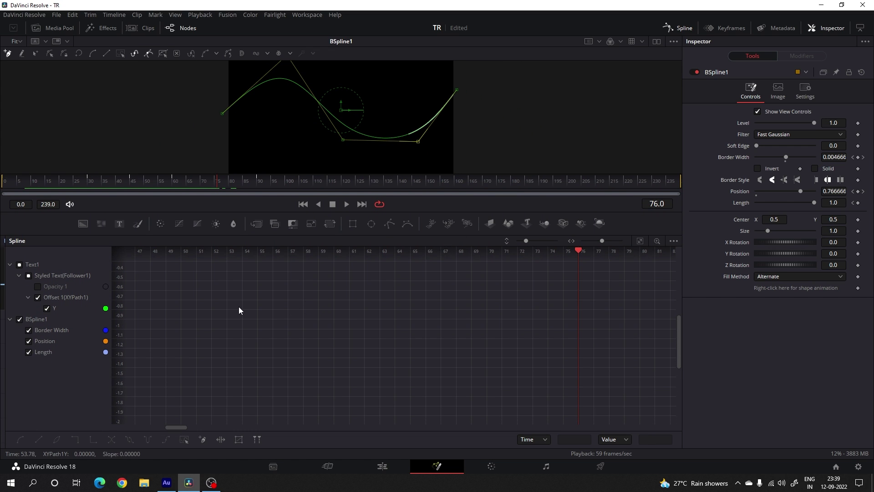
click(19, 264)
click(10, 266)
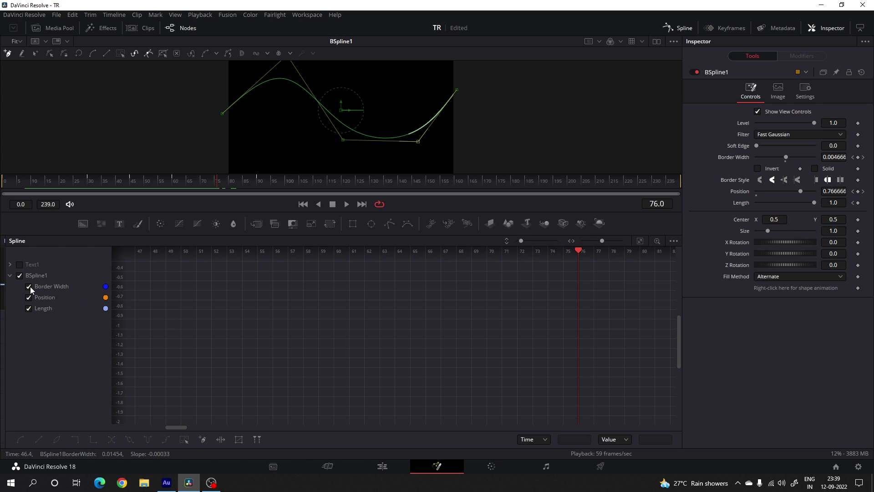
click(29, 285)
click(29, 297)
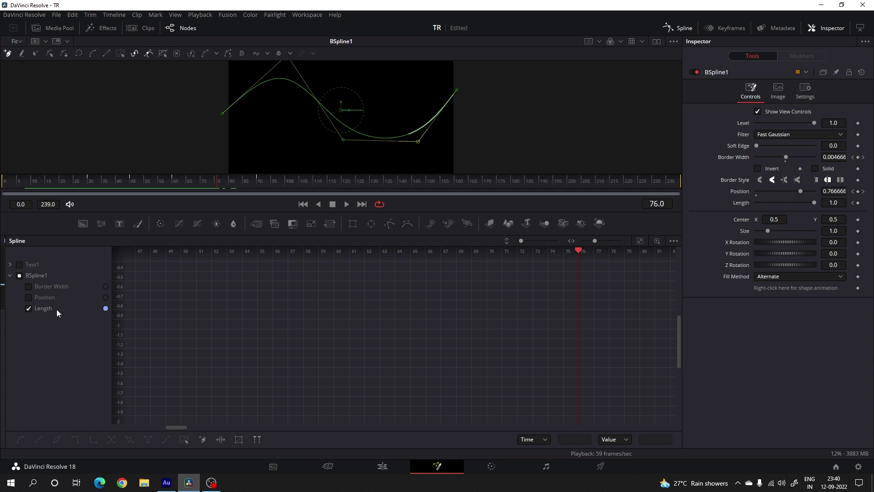
- Fit the Length curve in view, smooth its keyframes and stretch the end key's handle back to about frame 0
click(640, 241)
drag(639, 269, 162, 413)
key(shift+s)
drag(474, 274, 169, 276)
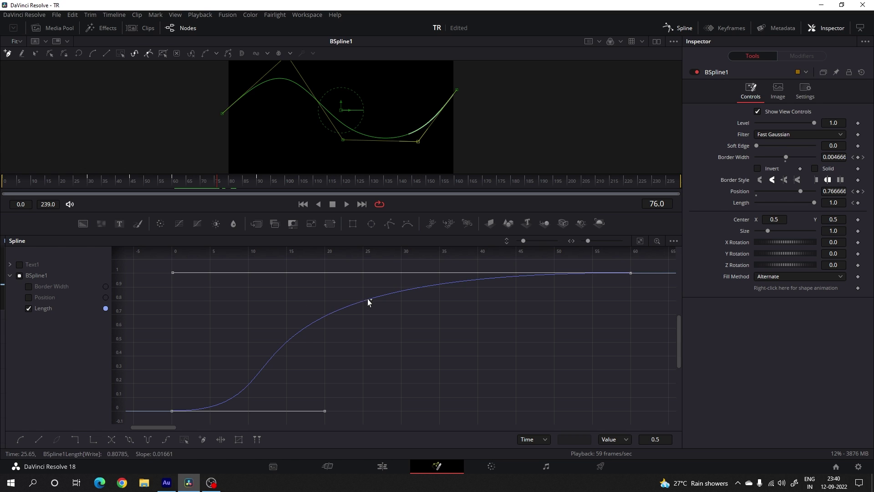
- Ease the Position and Border Width curves likewise, stretching their end handles back to about frames 30 and 45
click(29, 297)
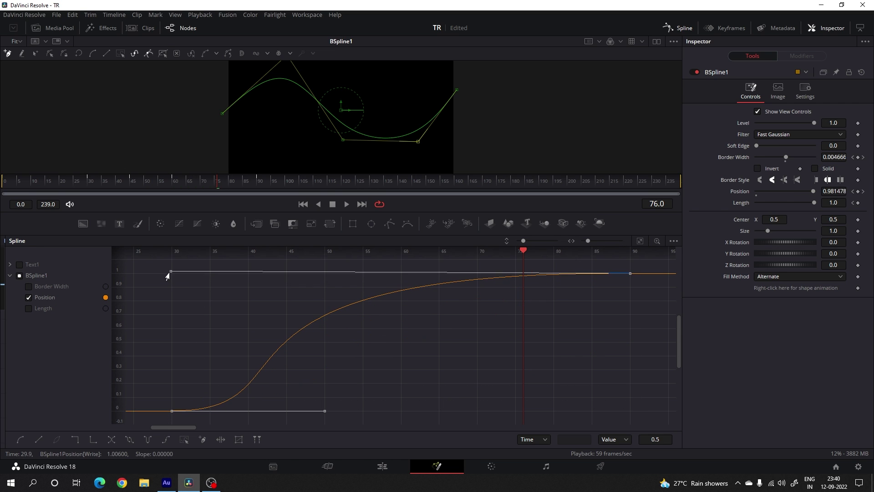
click(28, 286)
click(640, 241)
drag(477, 410, 176, 411)
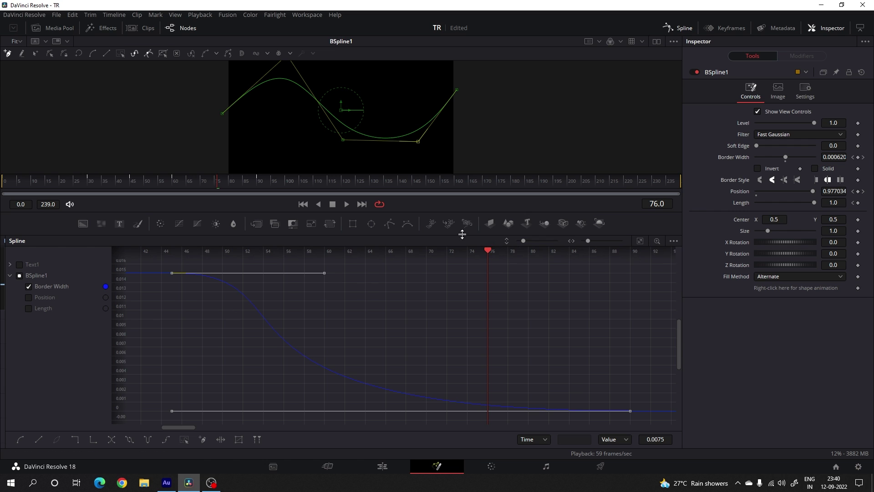
- Play the eased line animation from the start to check its motion
click(302, 204)
key(space)
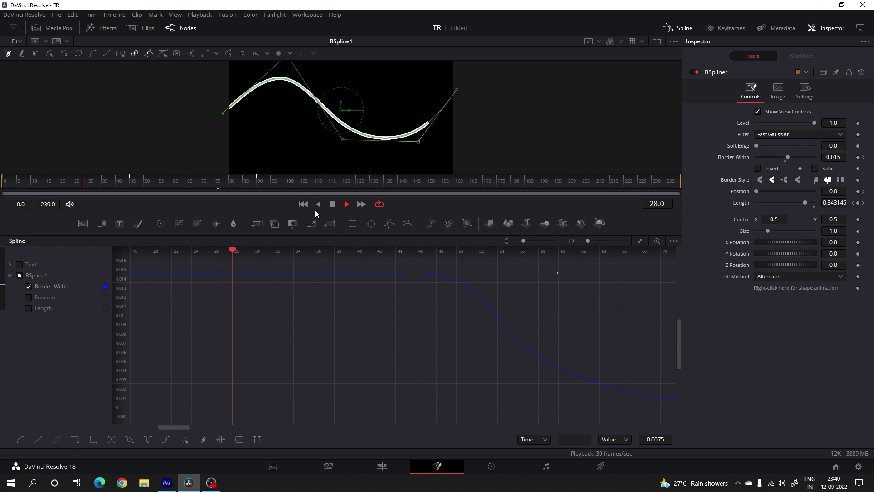
click(303, 204)
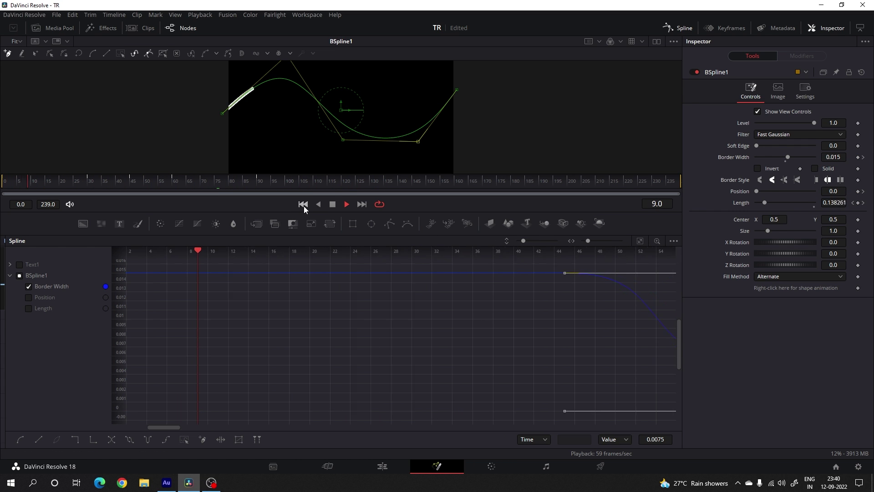
click(303, 205)
click(319, 205)
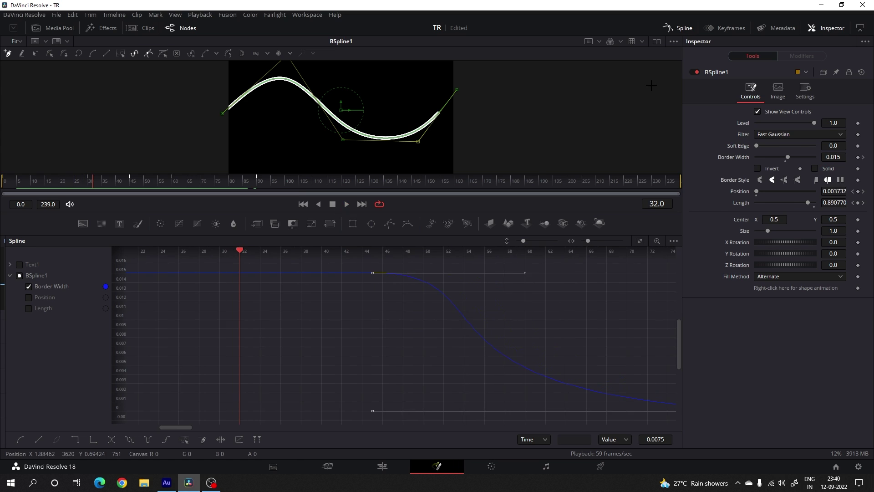
- Close the Spline editor, add a Background node below Text1 and rename it Color
click(683, 29)
click(427, 244)
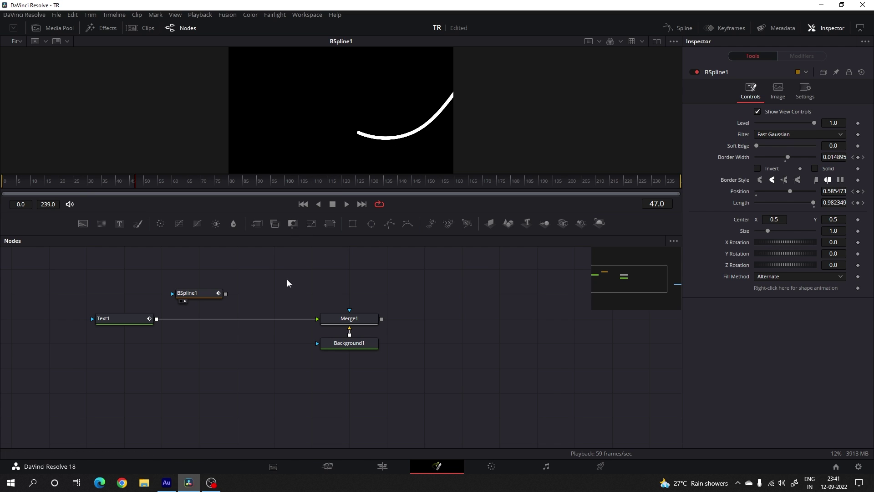
drag(81, 224, 198, 340)
drag(253, 338, 367, 348)
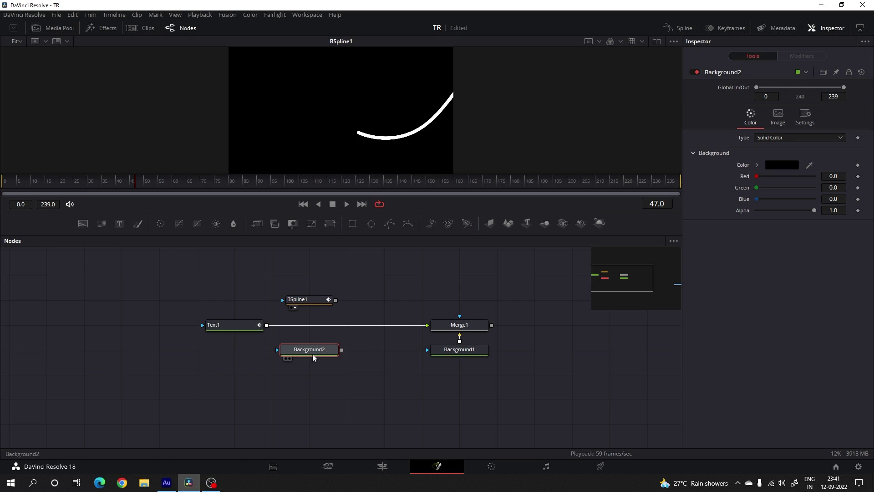
key(F2)
key(BackSpace)
text(Color)
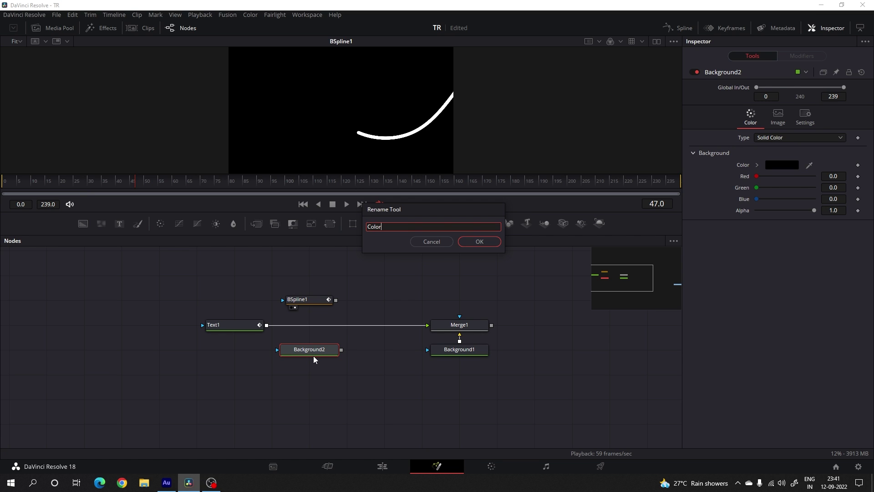
click(478, 241)
- Mask the Color node with BSpline1, view the result and set the fill type to Gradient
drag(335, 300, 314, 357)
key(1)
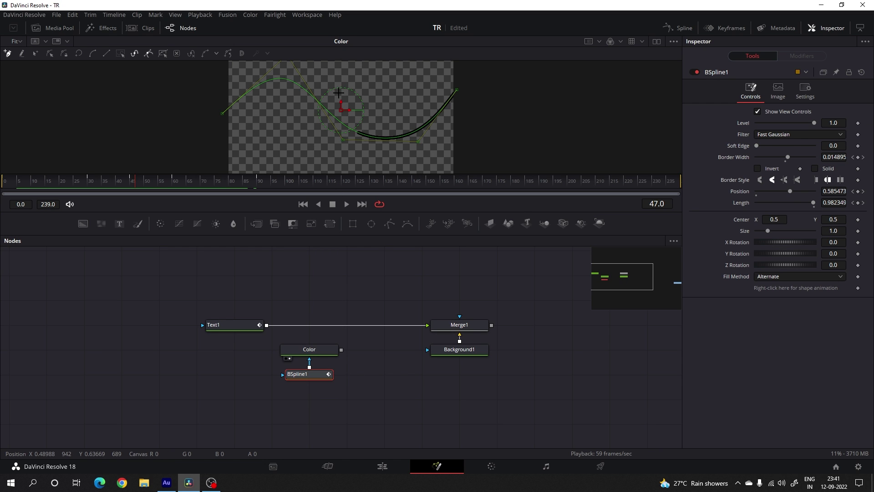
click(307, 351)
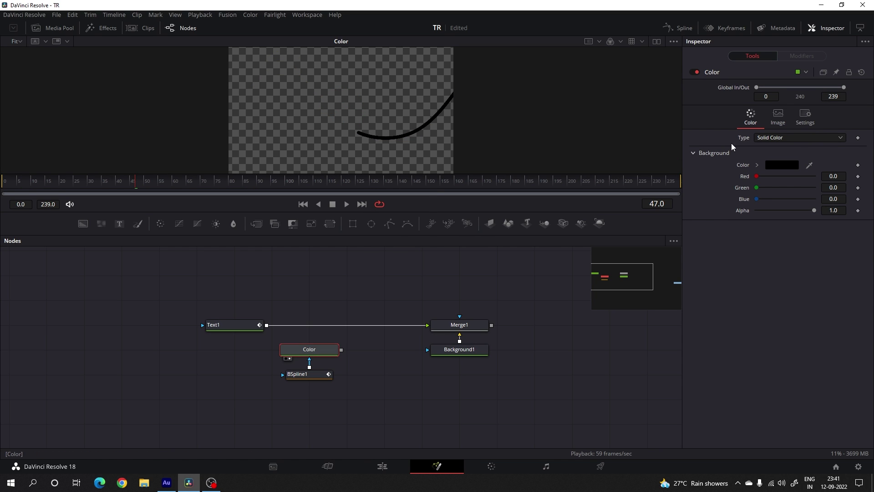
click(776, 138)
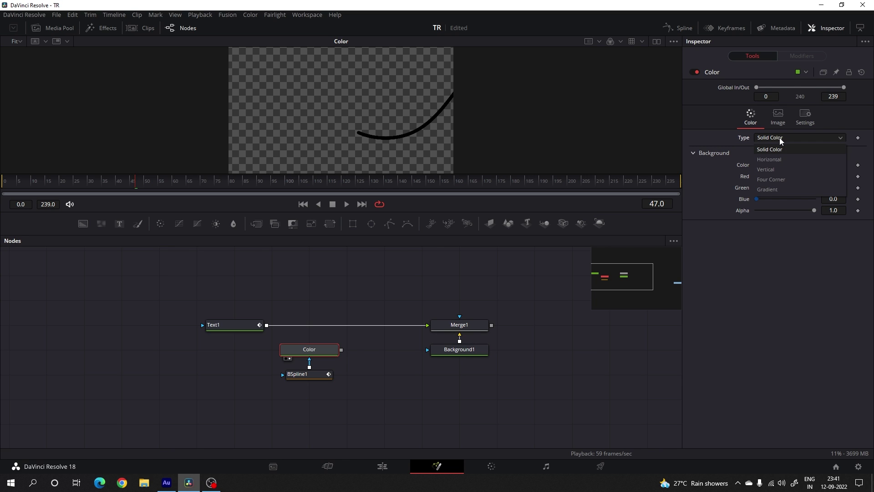
click(776, 190)
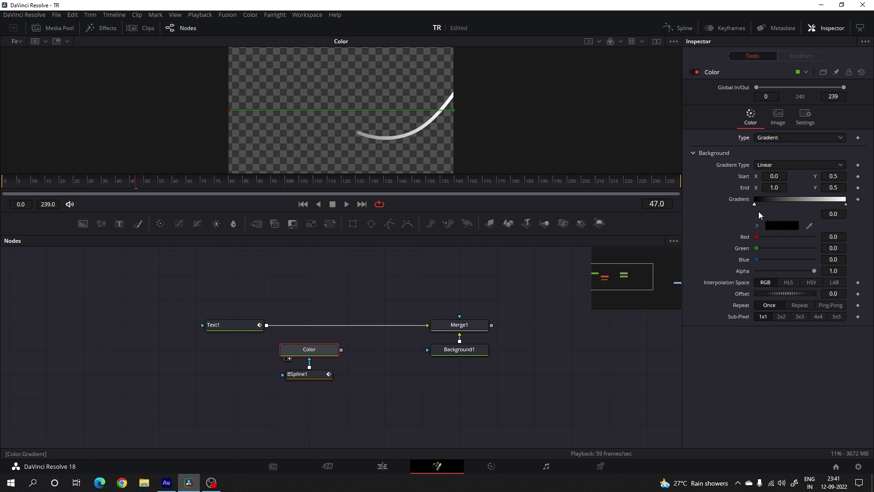
- Colour the gradient violet at the start and orange at the end, with a pink #ff007f stop added near the middle
click(781, 226)
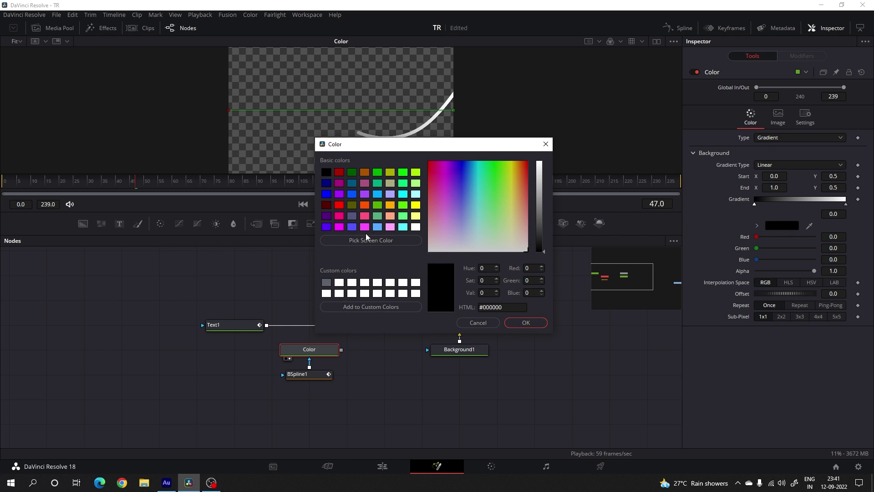
click(326, 227)
click(525, 322)
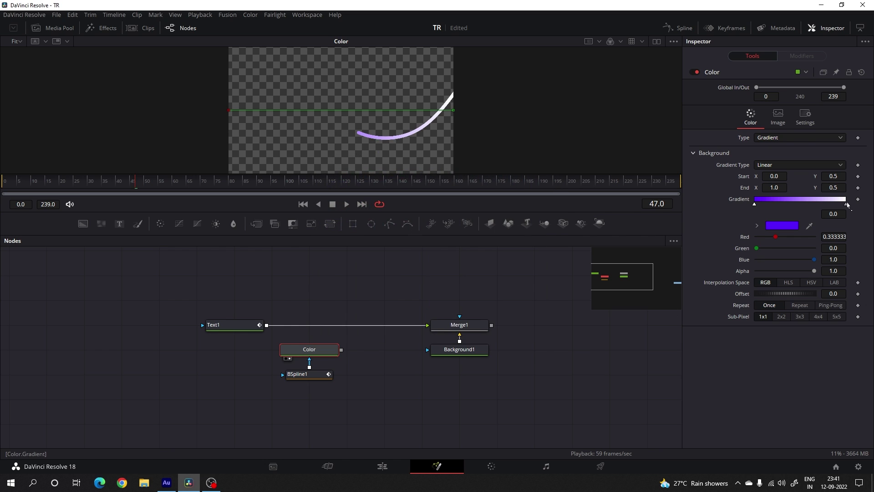
click(846, 204)
click(782, 225)
click(390, 205)
click(526, 323)
click(798, 199)
click(781, 225)
click(339, 215)
click(521, 321)
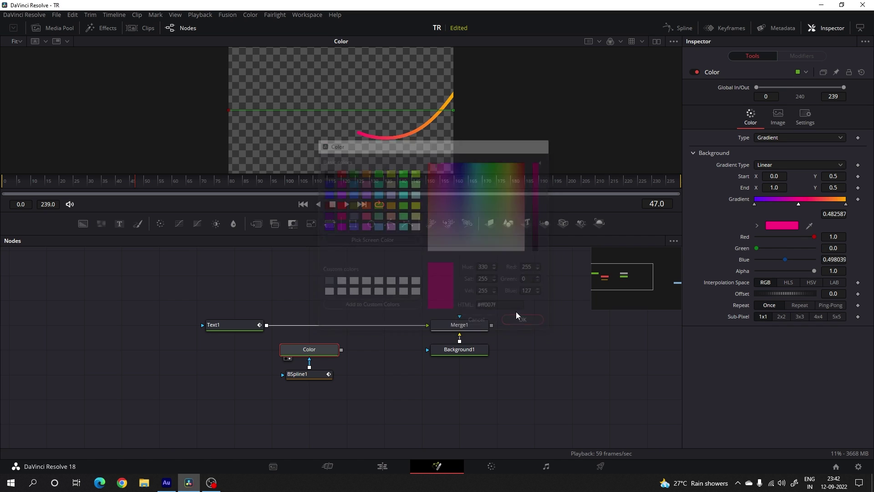
mouse_move(71, 181)
mouse_down()
mouse_move(51, 177)
mouse_move(81, 177)
mouse_up()
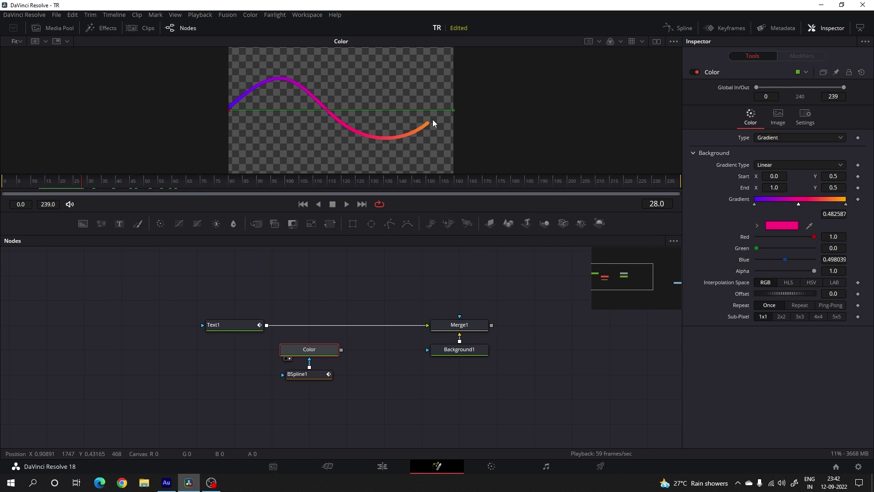
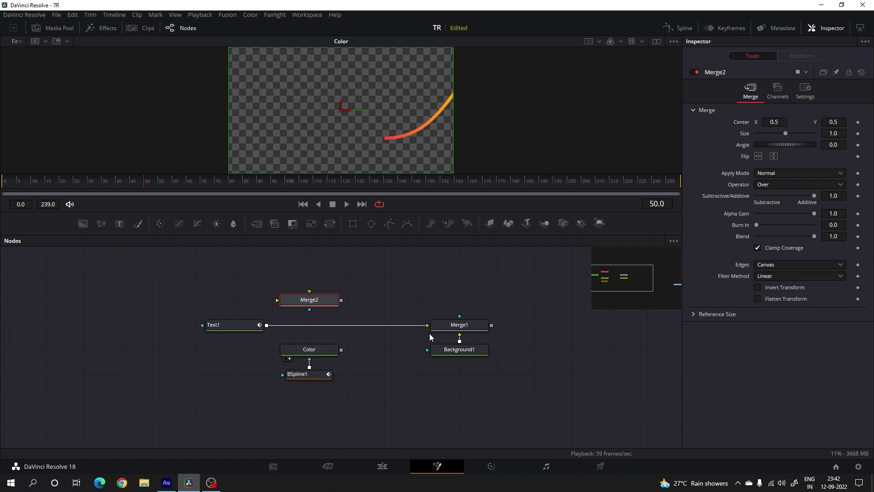
- Insert Merge2 between Text1 and Merge1, with Text1 as its foreground and the Color node as its background
drag(428, 327, 353, 329)
drag(322, 299, 360, 299)
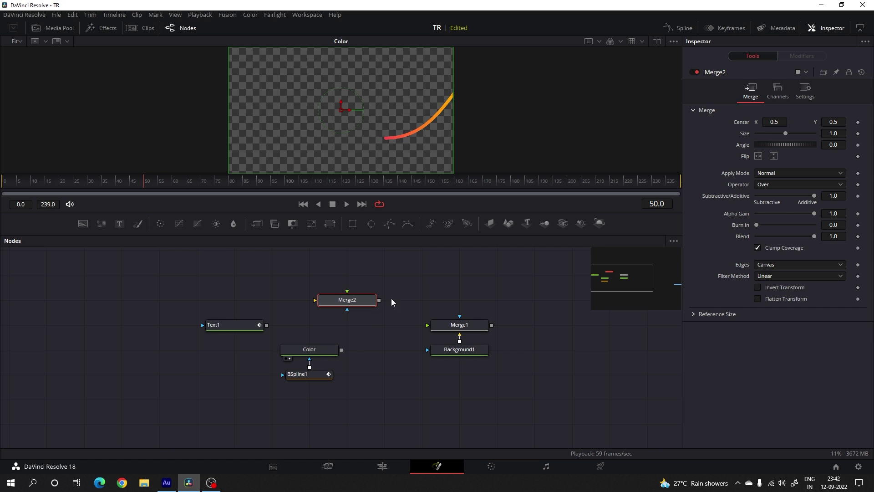
drag(379, 300, 435, 331)
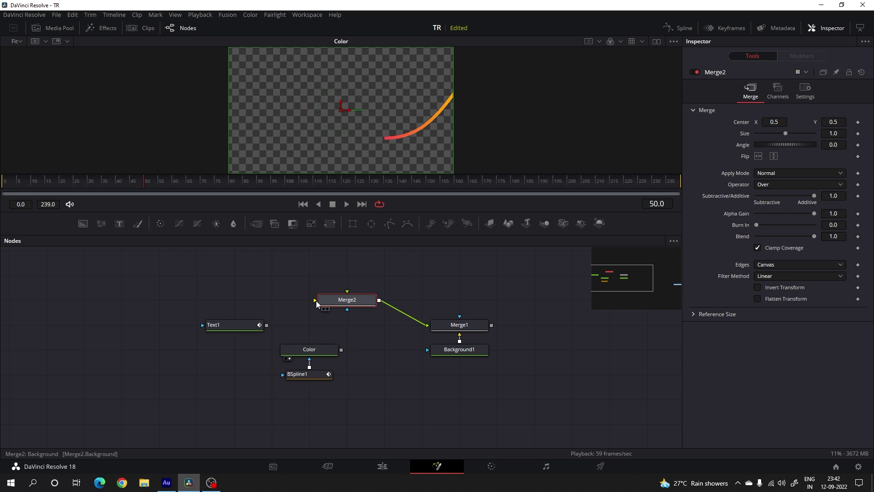
drag(316, 302, 317, 349)
drag(315, 300, 230, 325)
drag(347, 299, 309, 324)
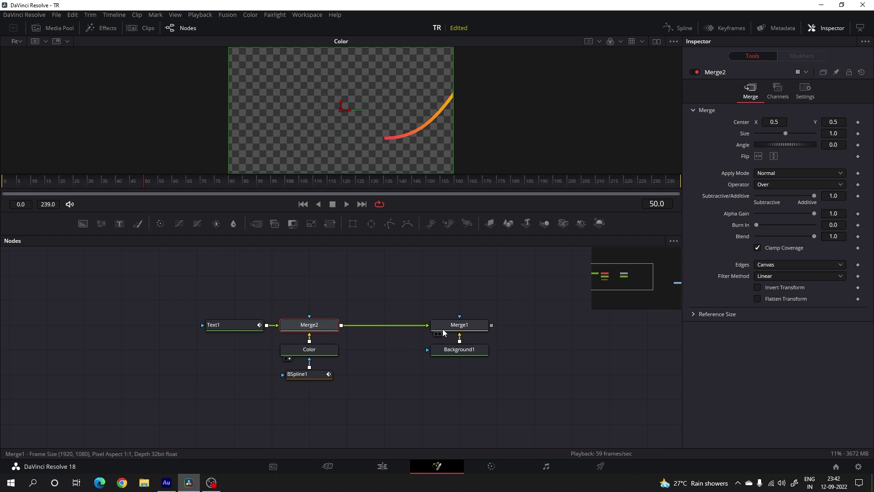
- Display Merge1 in the viewer and scrub the timeline to frame 48 to check the combined text and line
key(1)
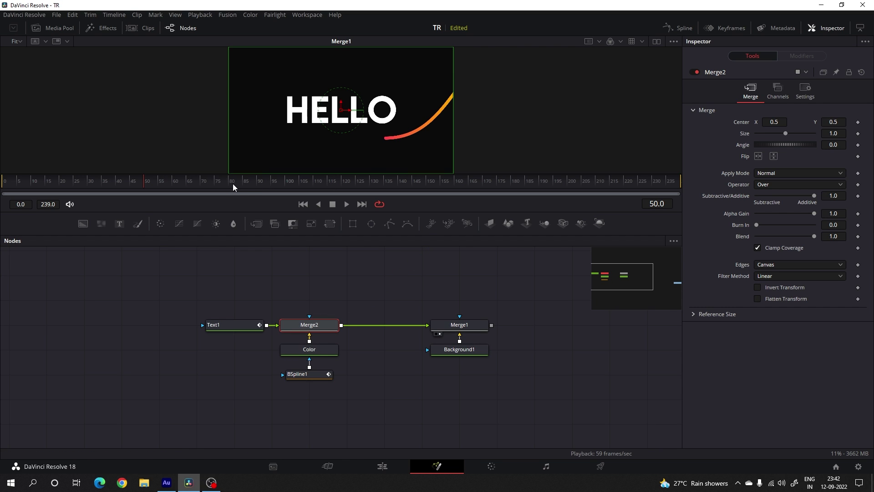
click(34, 180)
drag(34, 178, 138, 194)
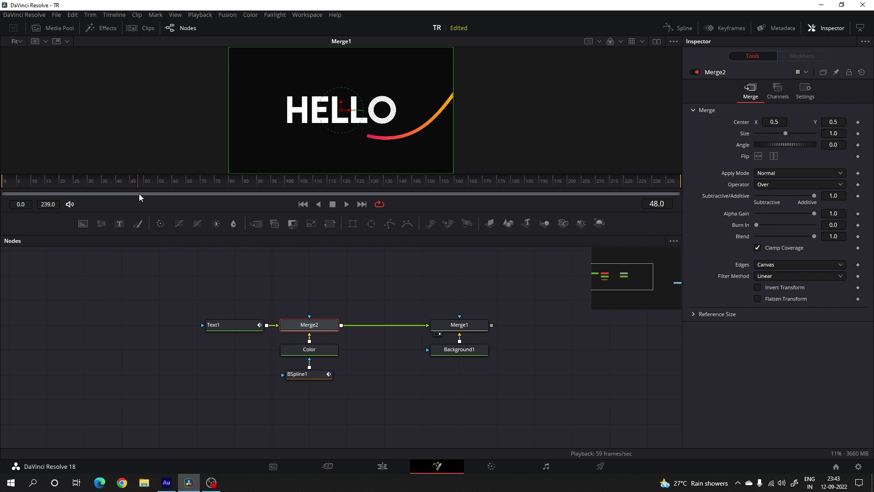
- Copy Text1 and paste it as an instance directly above the original node
click(399, 306)
drag(233, 345, 157, 346)
click(138, 343)
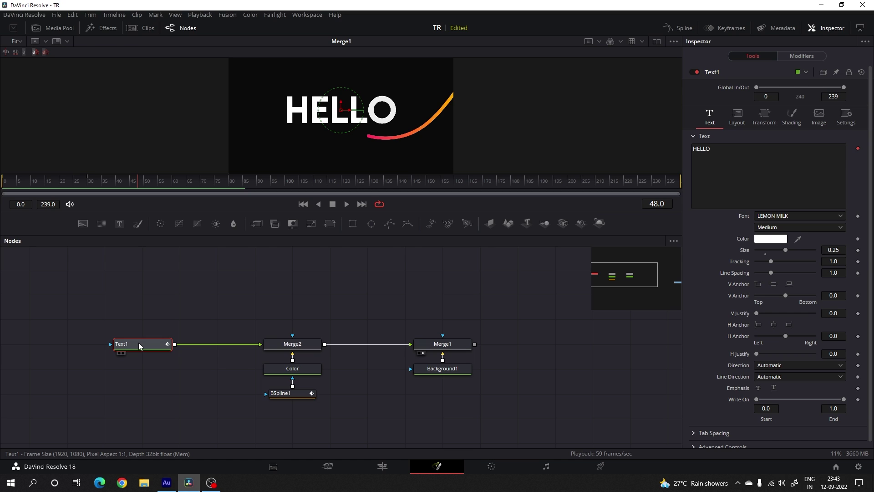
right_click(138, 343)
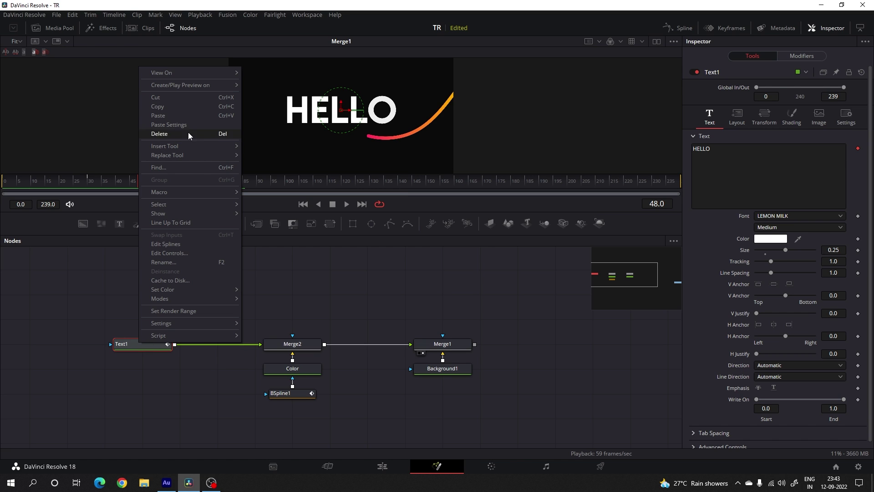
click(167, 108)
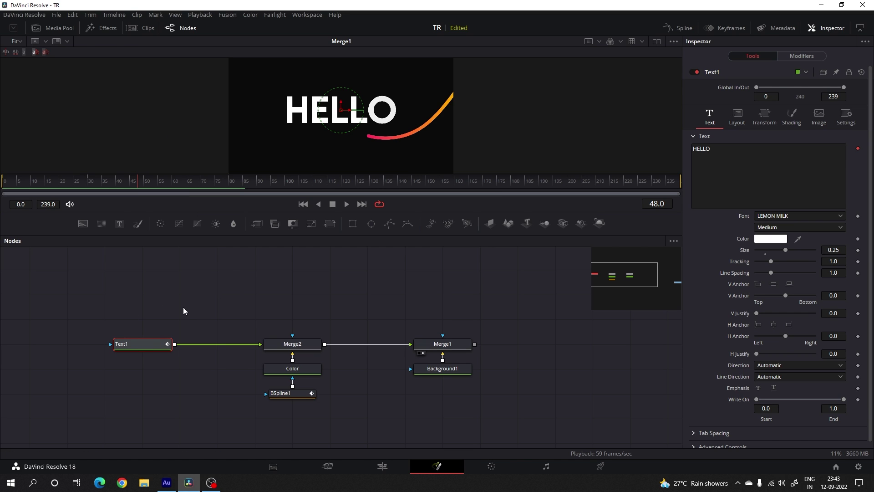
right_click(150, 299)
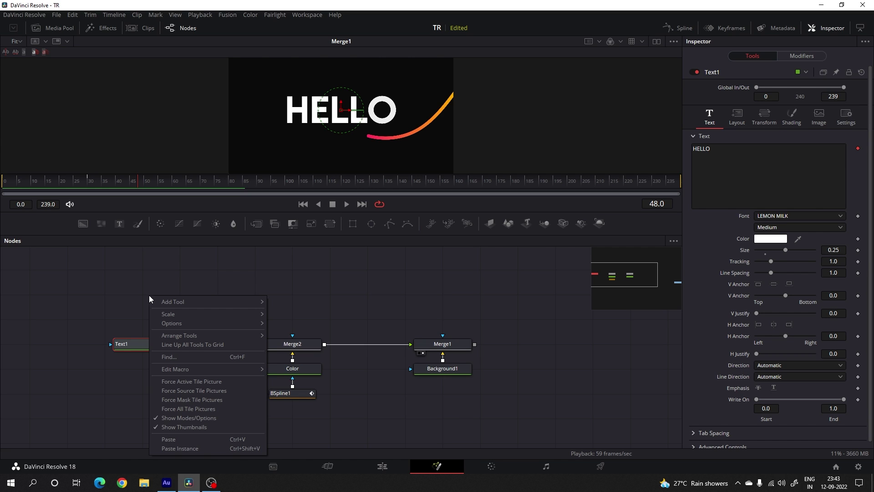
click(185, 449)
drag(148, 299, 109, 299)
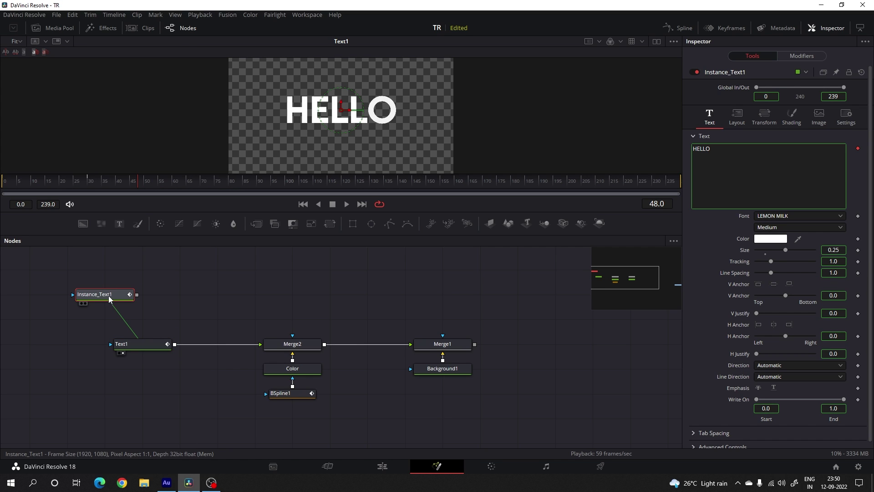
key(ctrl+z)
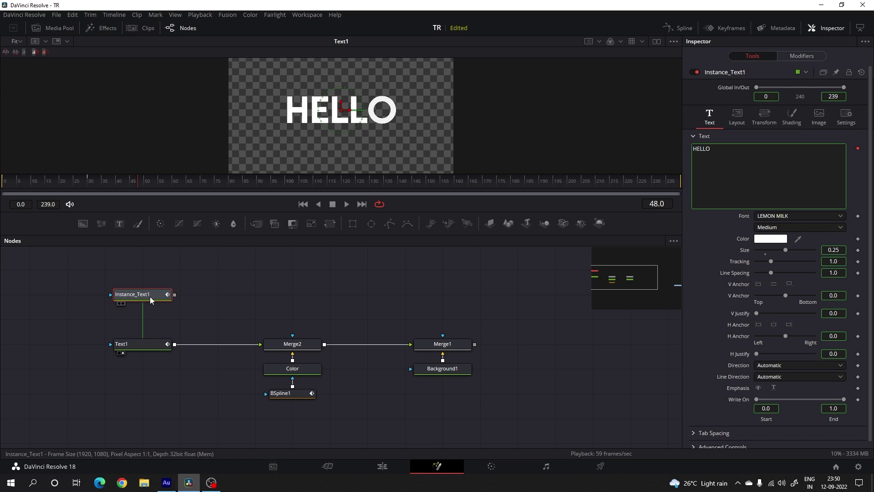
mouse_move(132, 300)
mouse_down()
mouse_move(91, 298)
mouse_move(132, 301)
mouse_up()
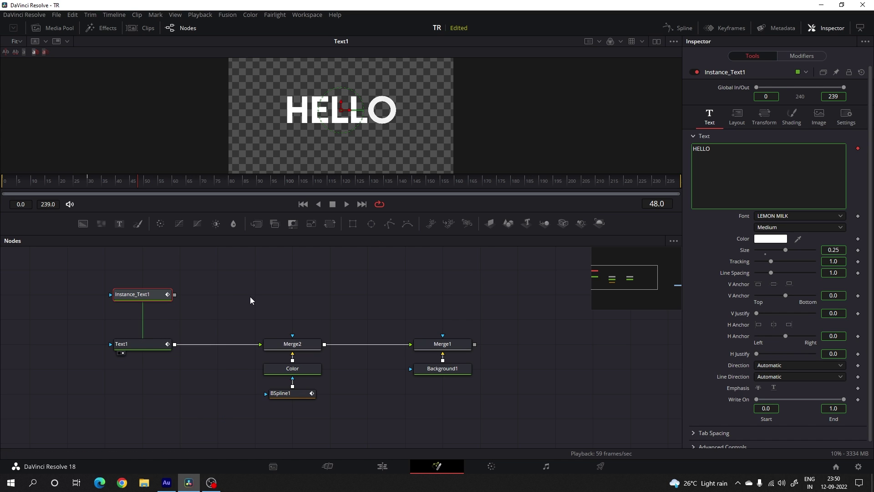
- Copy the Color node and paste it as an instance above Merge2
click(307, 370)
right_click(307, 371)
click(335, 138)
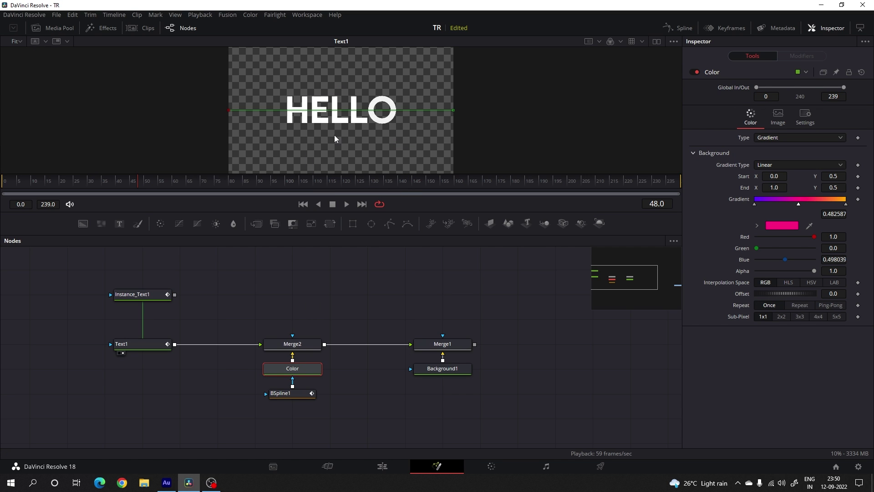
right_click(264, 291)
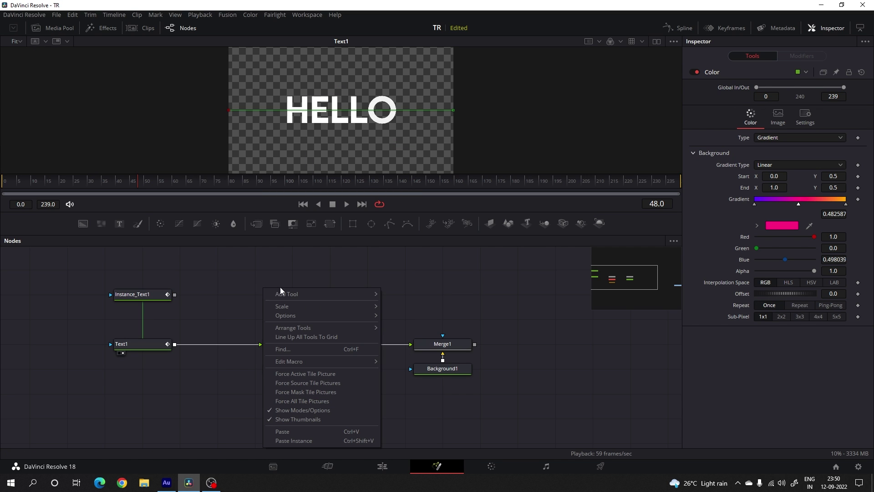
click(288, 441)
drag(254, 295, 284, 297)
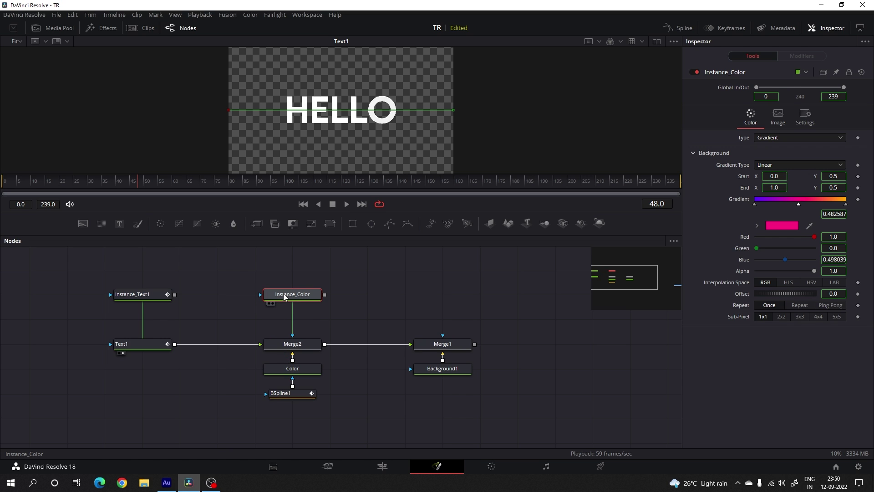
- Add a Merge node with Instance_Text1 as background and Instance_Color as foreground, and view its output
key(1)
key(1)
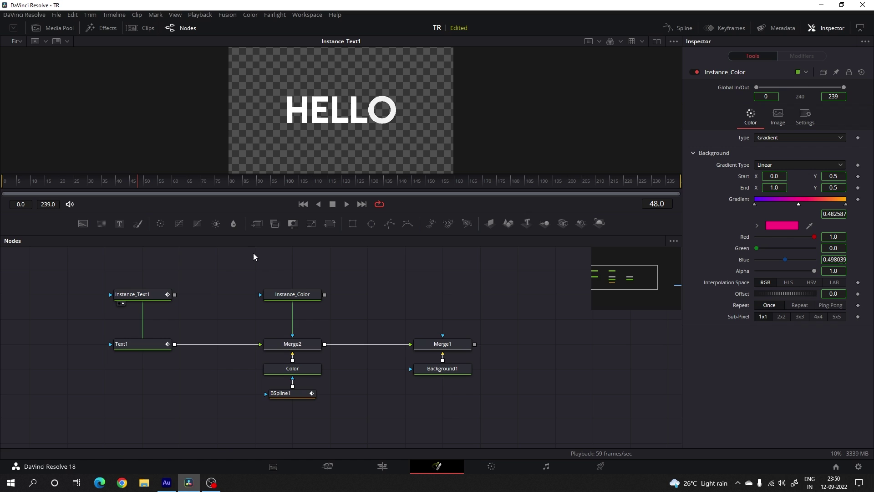
drag(256, 223, 228, 272)
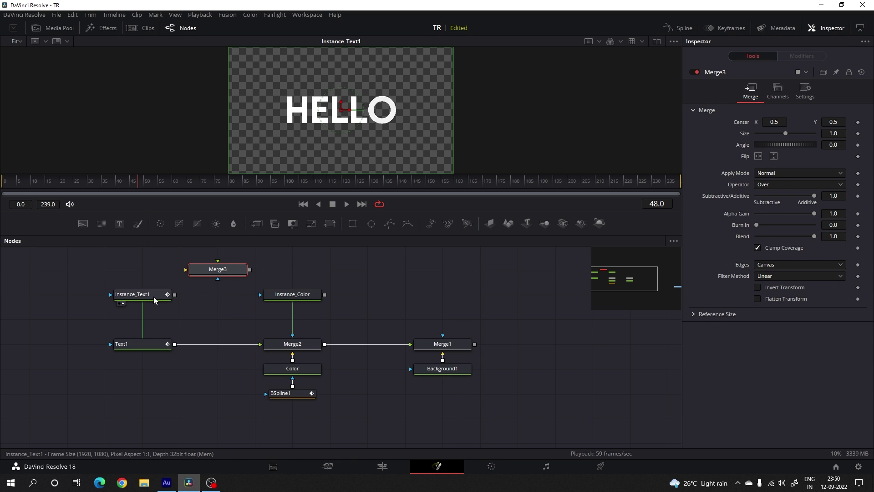
drag(186, 272, 139, 298)
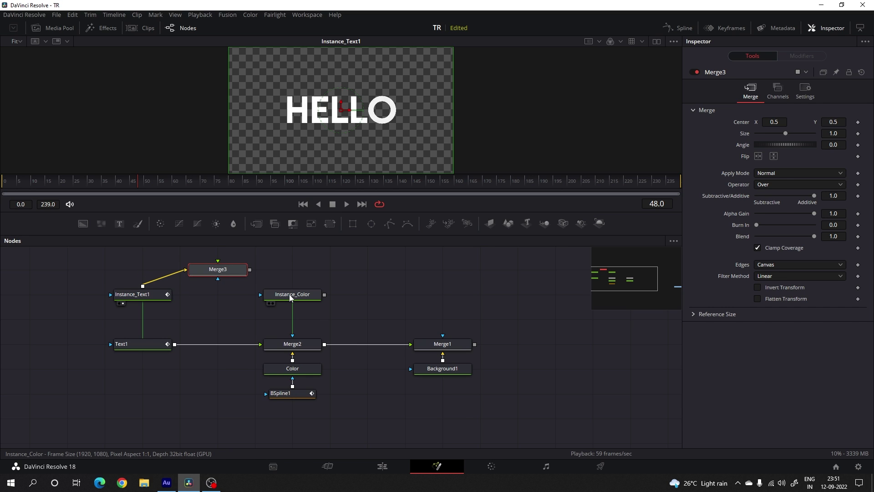
drag(218, 260, 295, 299)
drag(231, 271, 272, 137)
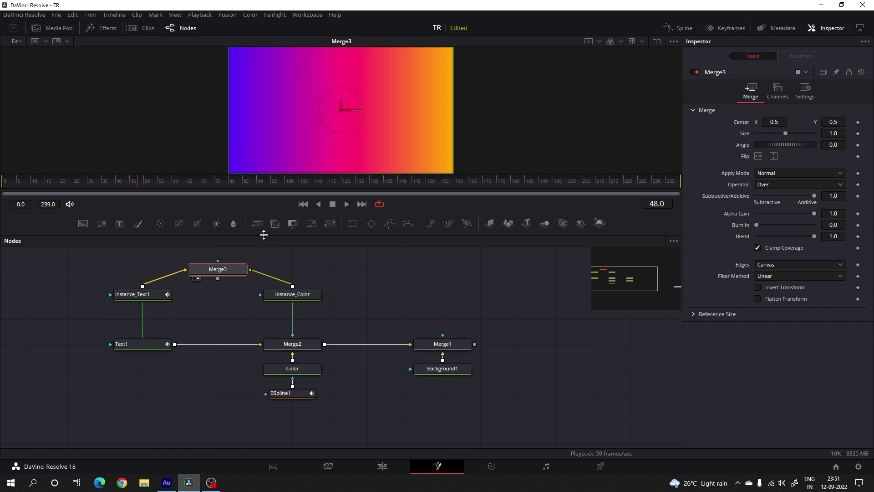
- Align Merge3 with Instance_Text1 beneath Instance_Color, and set its Operator to In
drag(291, 295, 291, 269)
drag(218, 270, 295, 299)
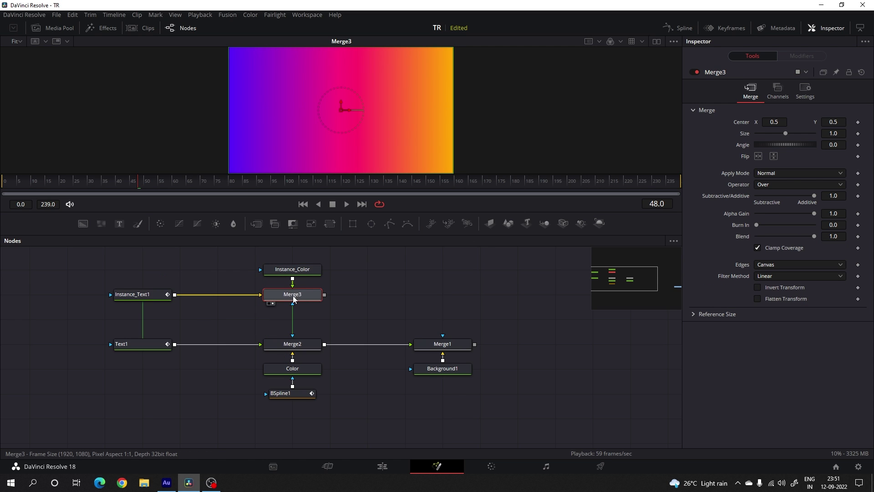
click(763, 185)
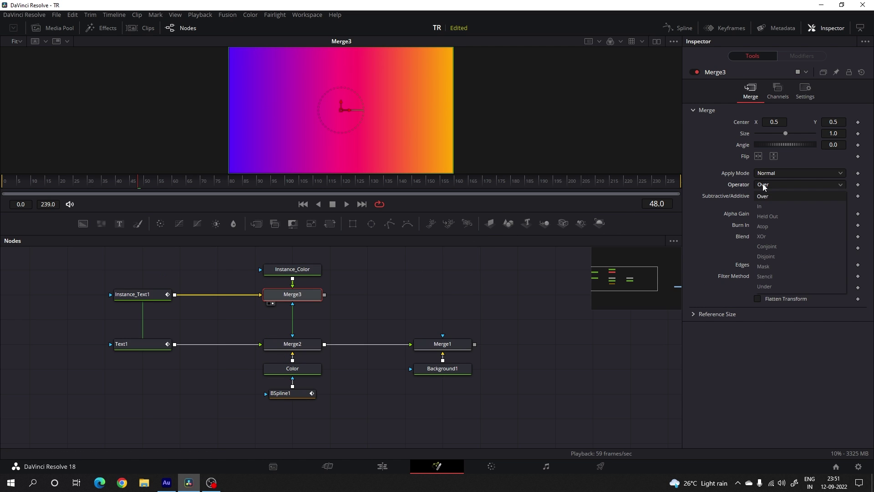
click(764, 206)
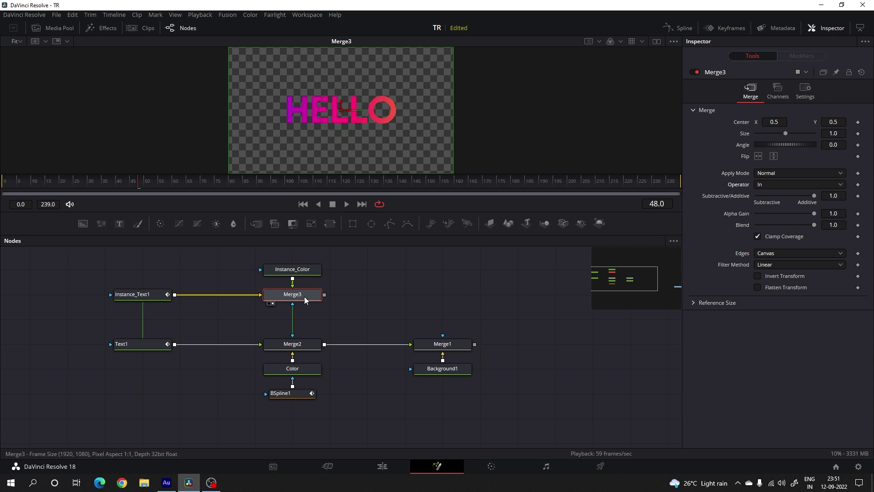
- Tilt and shorten Instance_Color's gradient across HELLO, starting at about 0.21, 0.36 and ending at about 0.77, 0.62
click(314, 269)
drag(228, 110, 278, 125)
drag(452, 110, 399, 95)
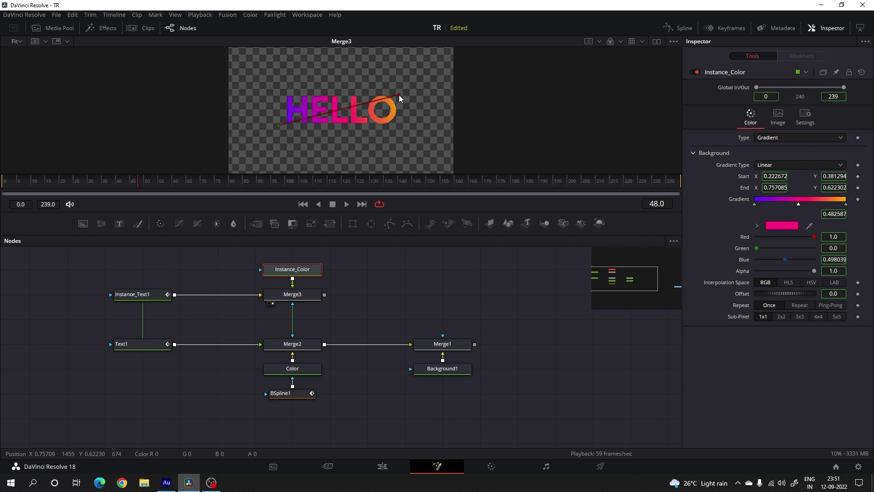
drag(399, 95, 403, 95)
drag(279, 126, 276, 128)
click(374, 277)
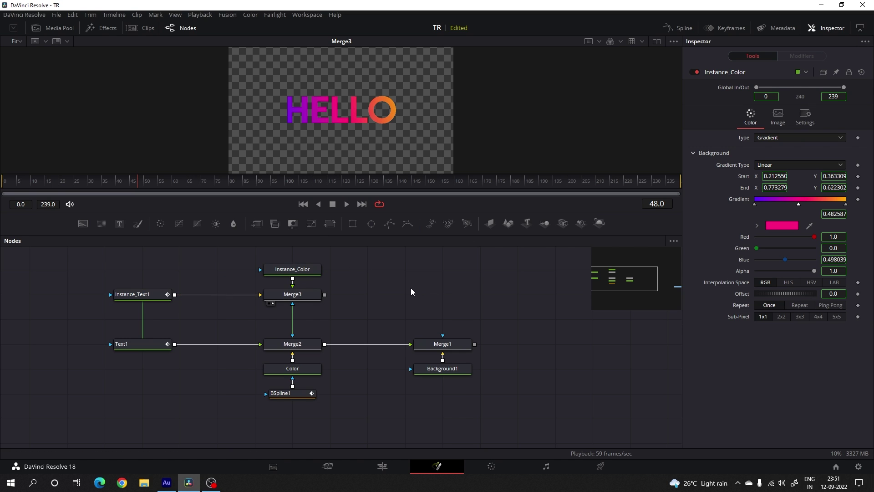
- Add Background and Merge nodes beside Merge3, place the gradient text over the new background, and view the result
drag(83, 223, 369, 272)
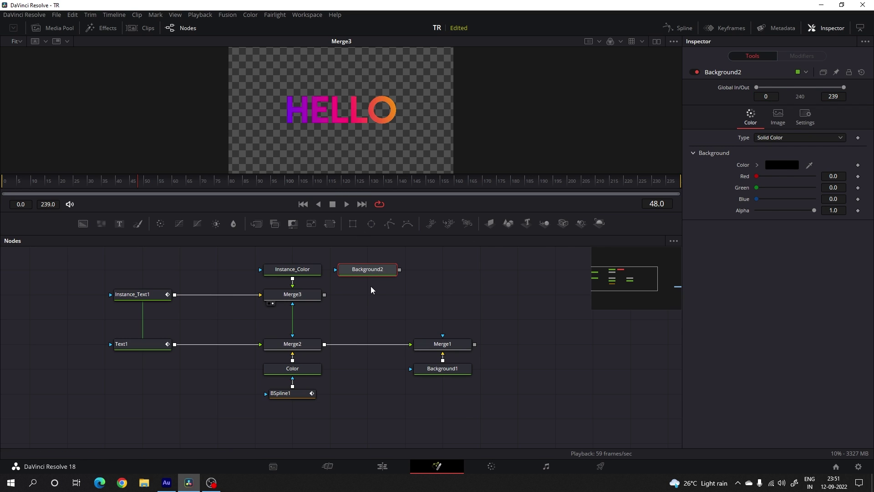
drag(256, 223, 370, 293)
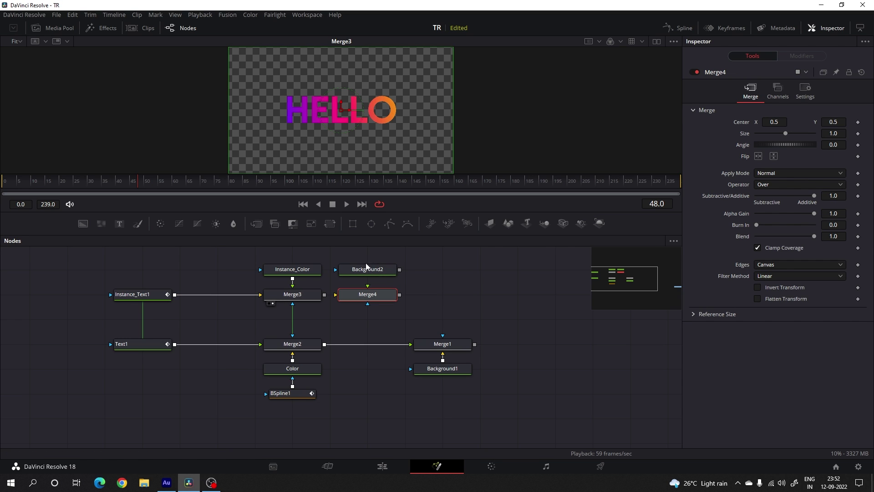
drag(335, 295, 374, 276)
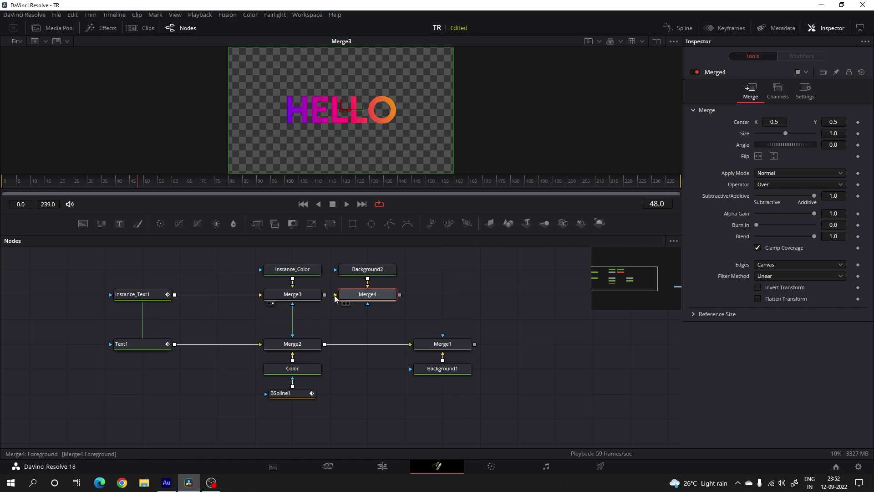
drag(324, 295, 378, 298)
key(1)
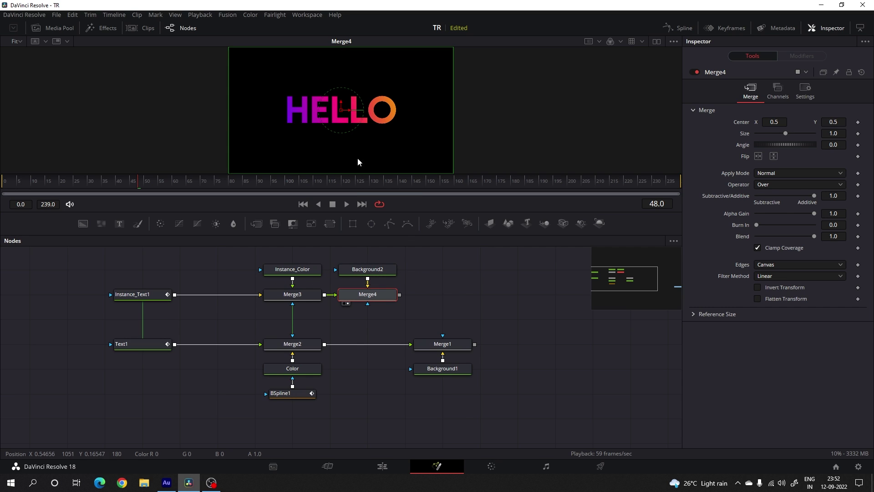
- Make Background2 dark grey with red, green and blue each set to 0.08
click(377, 269)
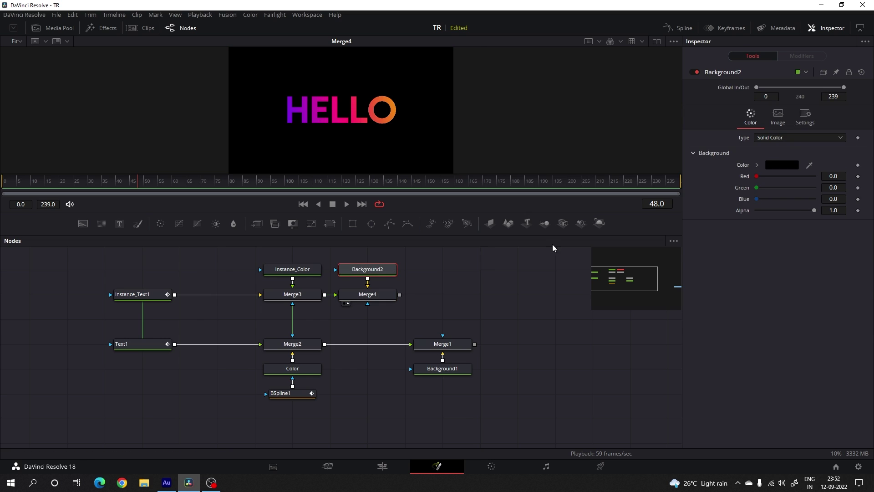
click(773, 165)
drag(540, 247, 544, 244)
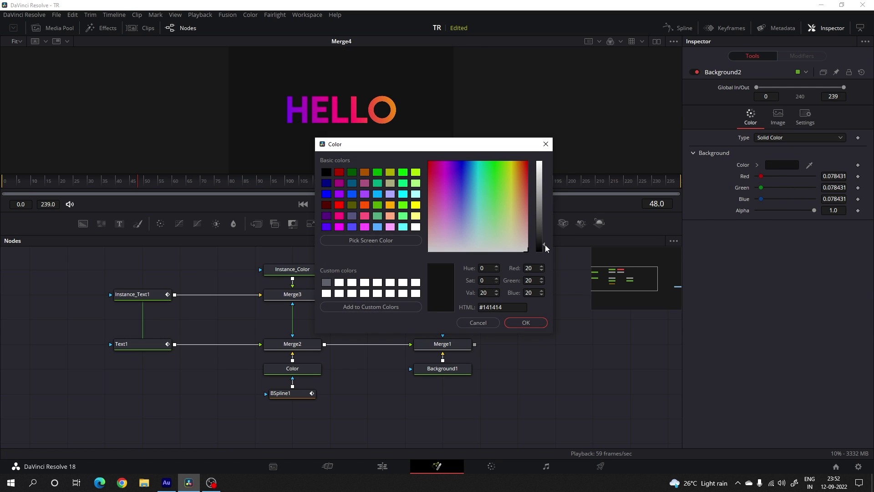
click(527, 321)
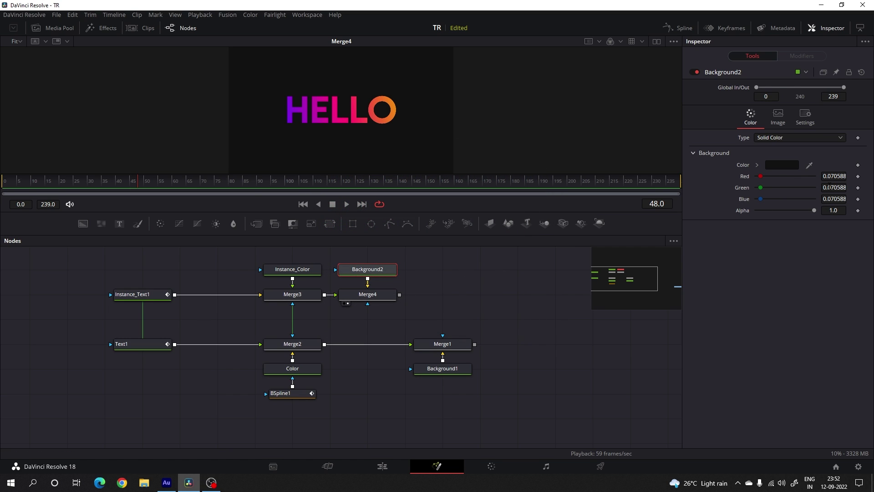
click(837, 176)
text(0.08)
key(Tab)
text(0.08)
key(Tab)
text(0.08)
key(Tab)
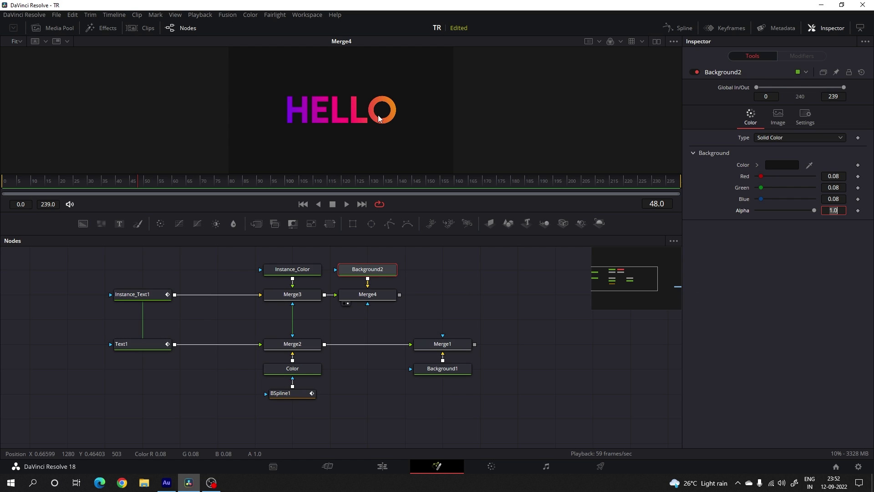
key(Return)
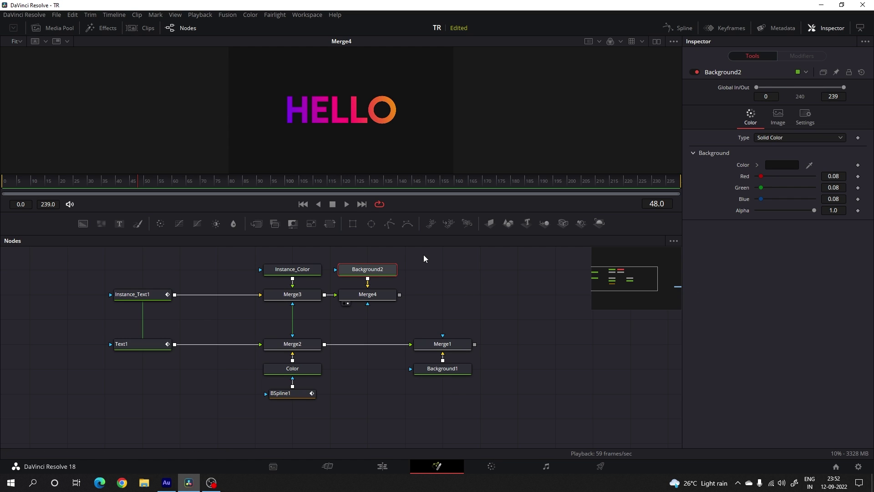
- Switch to dual viewers and load Merge1 beside Merge4 for comparison
click(657, 42)
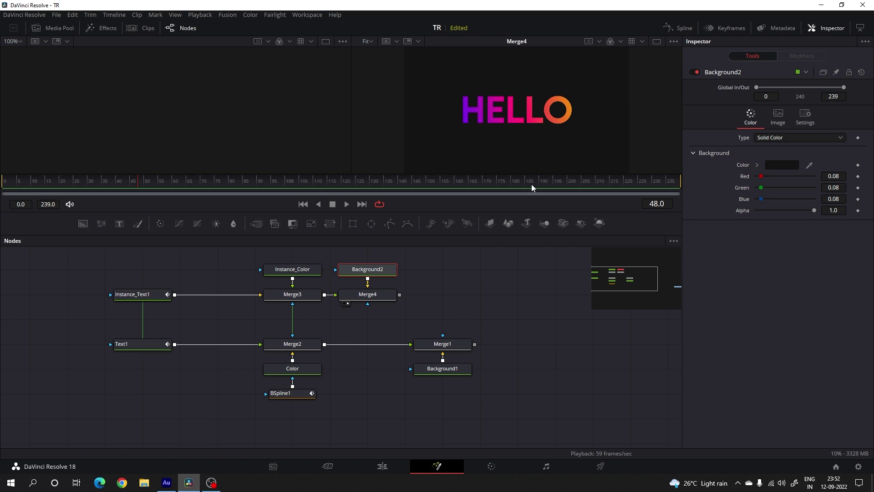
drag(439, 344, 280, 159)
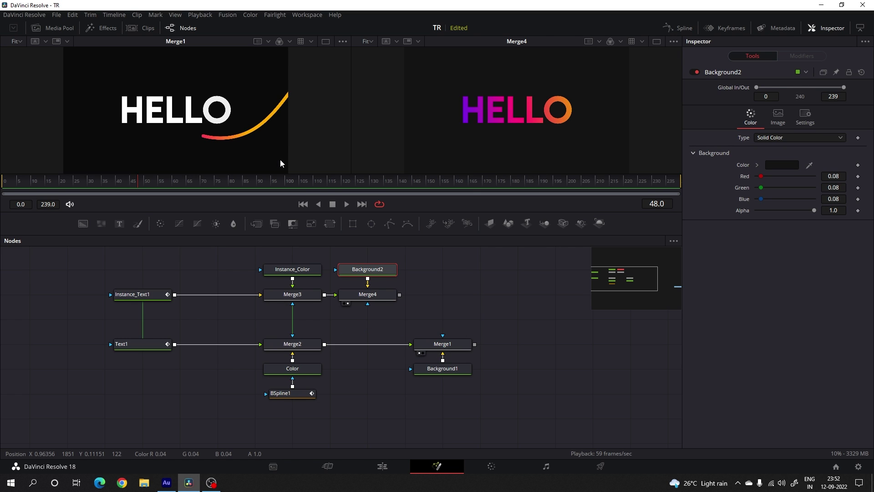
- At frame 90, add a Background node next to Background2 and rename it Shape
click(78, 180)
drag(63, 182, 257, 181)
click(458, 278)
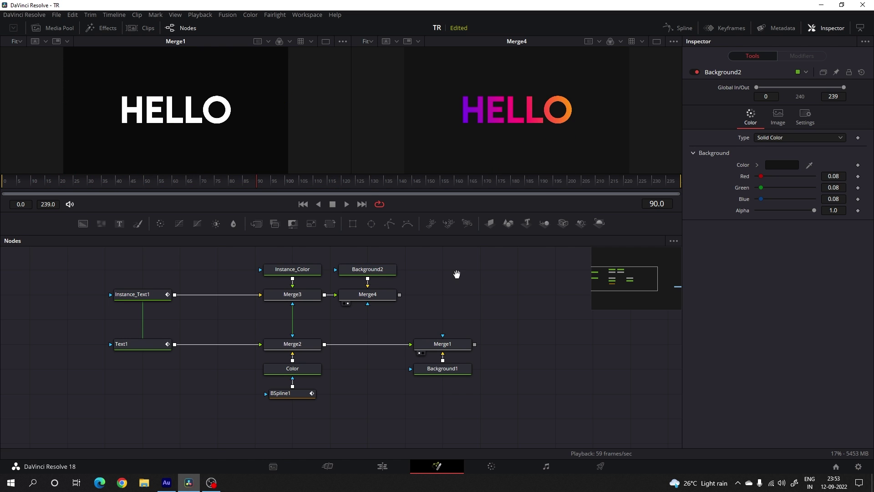
drag(458, 277, 387, 297)
drag(82, 224, 371, 287)
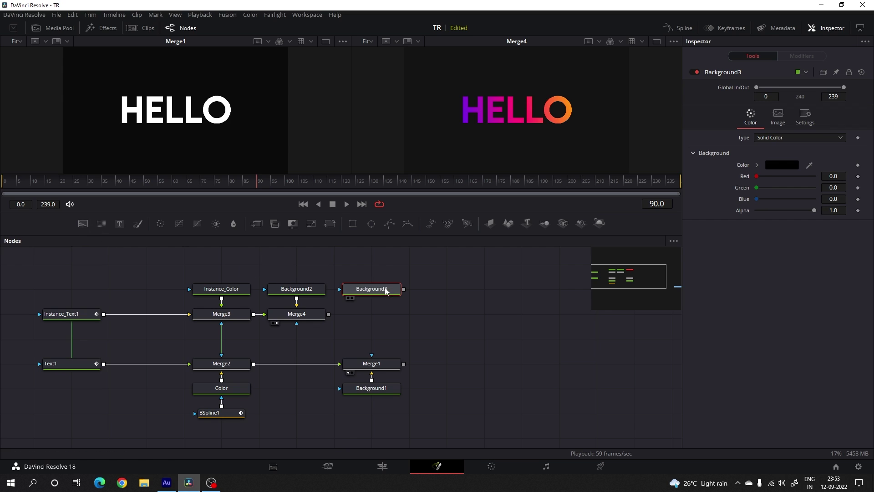
key(F2)
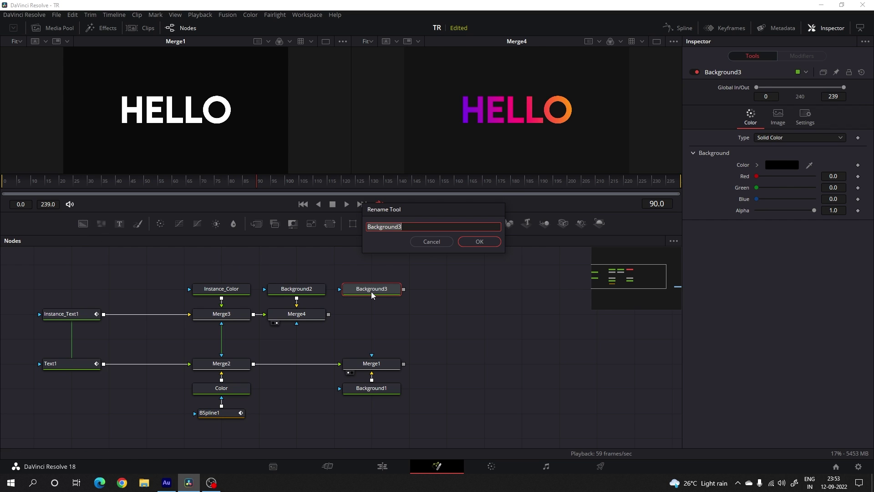
key(BackSpace)
text(Shape)
click(491, 243)
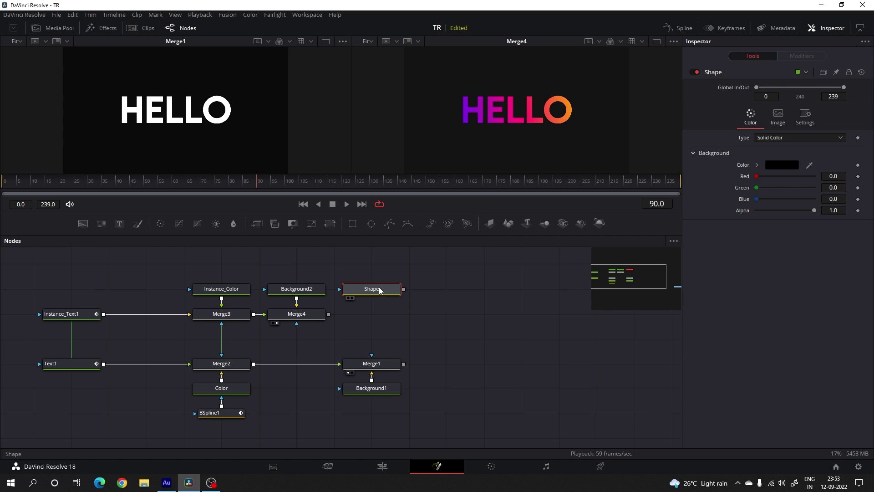
- Mask Shape with a Rectangle of width 1.0, height 1.8, corner radius 0.25 and angle -45
click(352, 224)
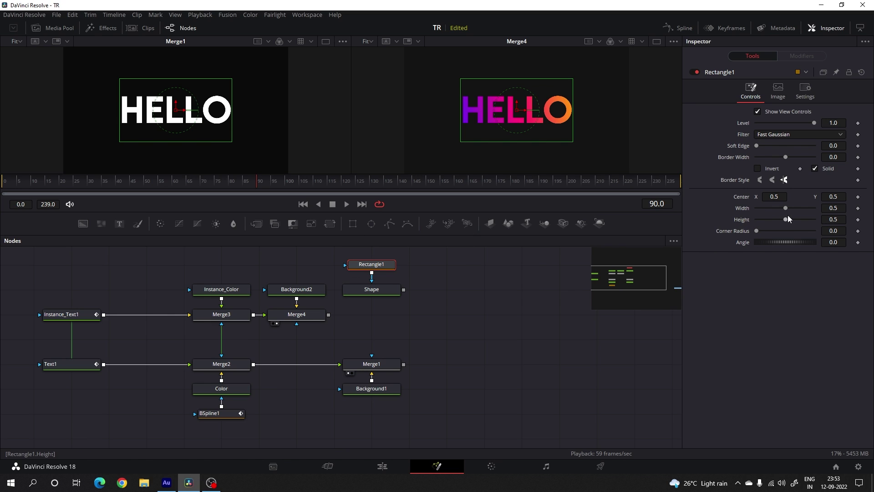
click(828, 207)
text(1)
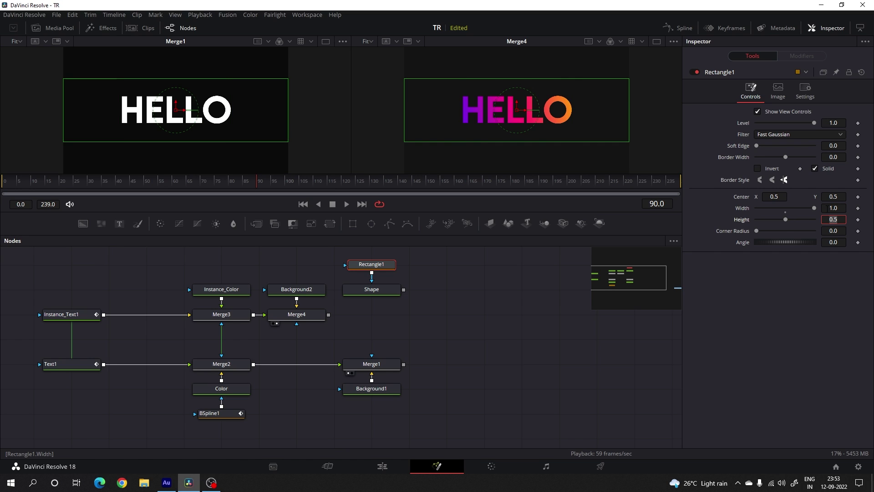
text(1.8)
key(Tab)
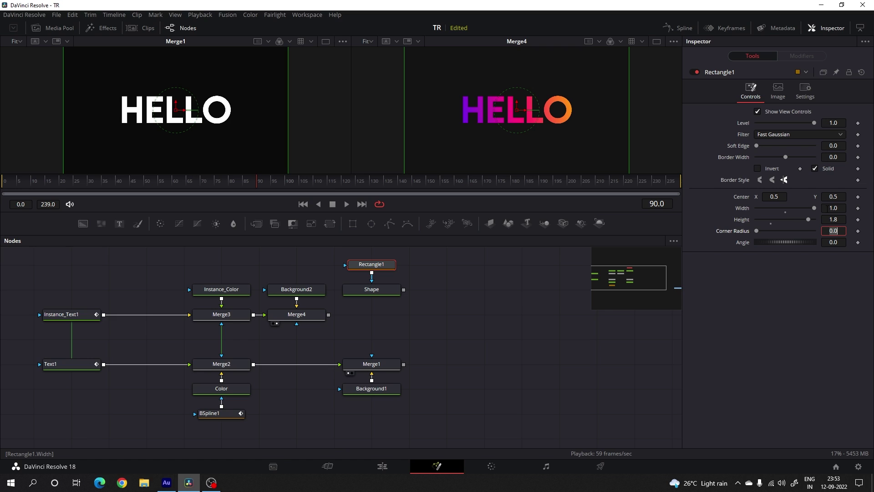
text(0.25)
key(Tab)
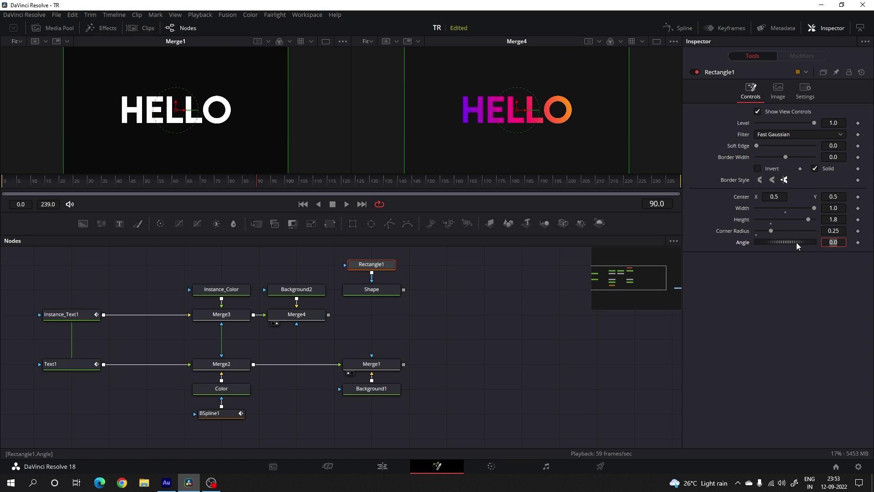
text(-45)
key(Tab)
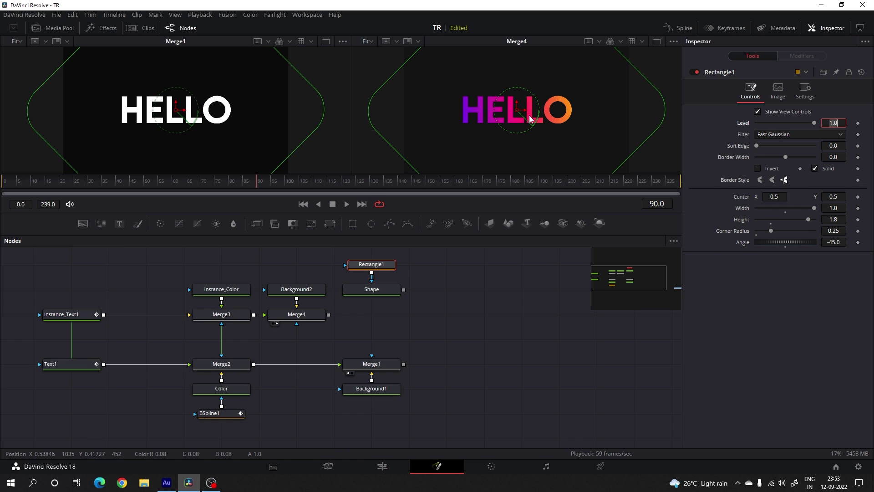
- Set Rectangle1's Center X to 0.12 and start animating its centre at frame 90
drag(521, 117, 441, 122)
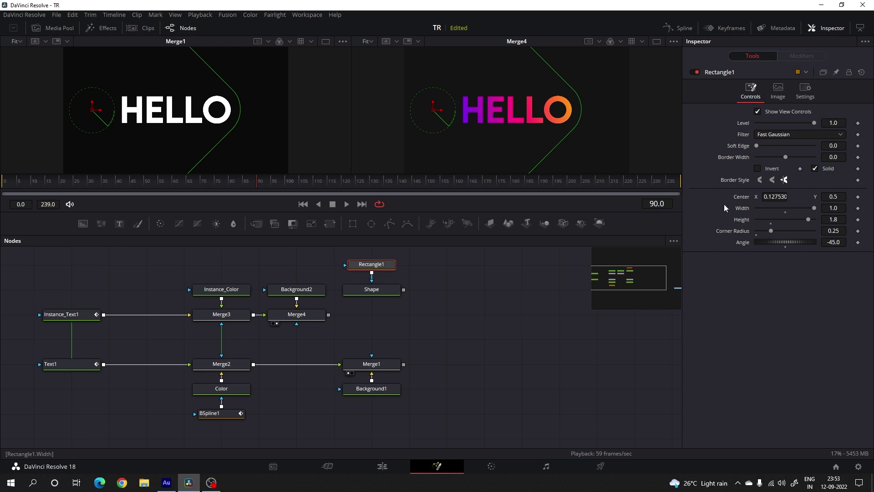
click(767, 199)
text(0.12)
key(Tab)
mouse_move(247, 182)
mouse_down()
mouse_move(114, 181)
mouse_move(266, 187)
mouse_move(259, 190)
mouse_up()
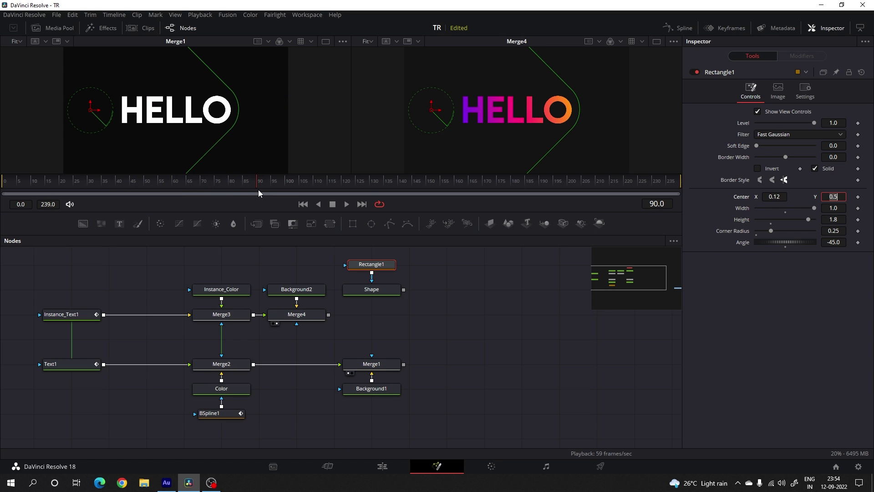
right_click(742, 198)
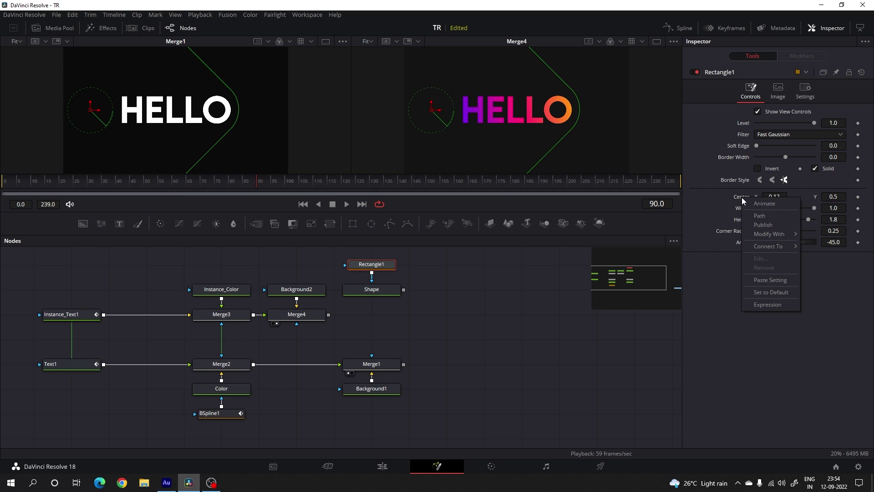
click(756, 204)
- Keyframe Rectangle1's Center X at -0.7 on frame 30, moving the shape off the left edge of the canvas
drag(257, 184, 88, 190)
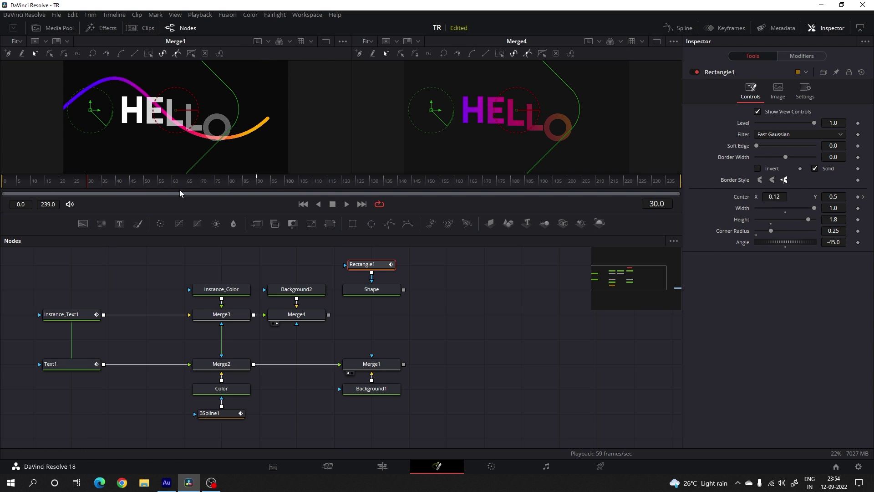
drag(440, 112, 255, 121)
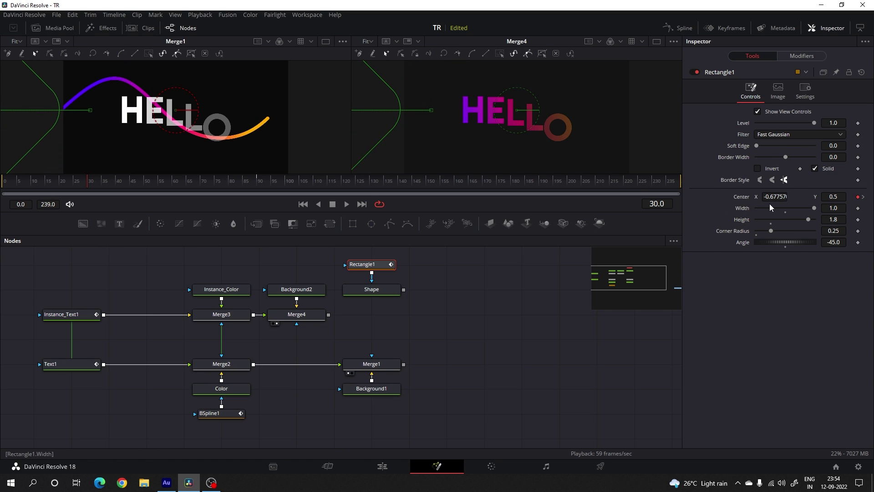
click(785, 197)
text(-0.7)
key(Tab)
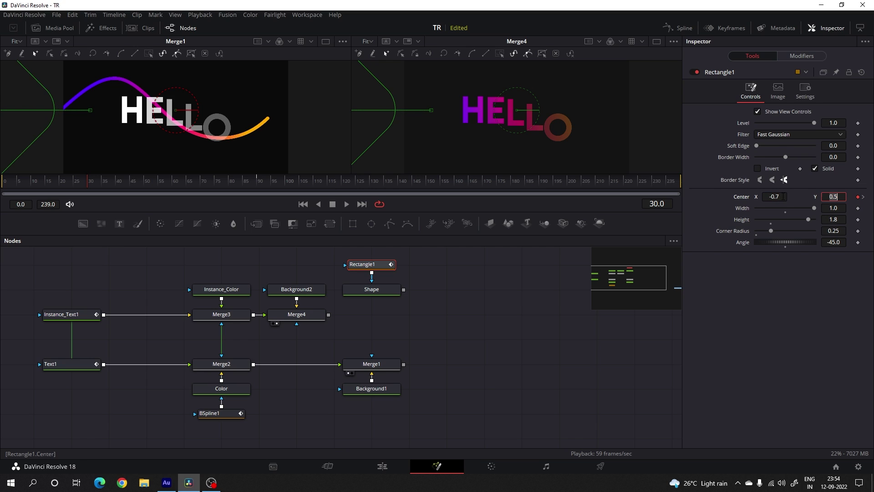
- Keyframe Rectangle1's unchanged centre at frame 150, and set its Center X to 1.7 at frame 210
drag(277, 185, 430, 186)
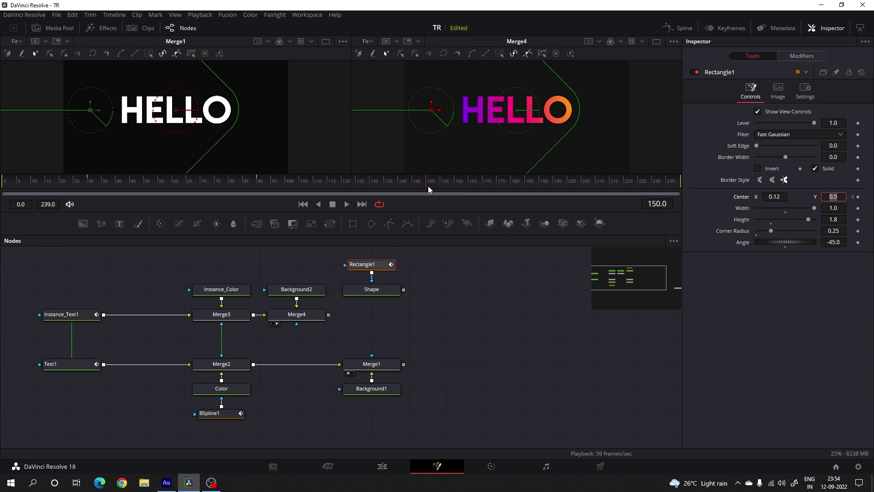
right_click(742, 195)
click(751, 203)
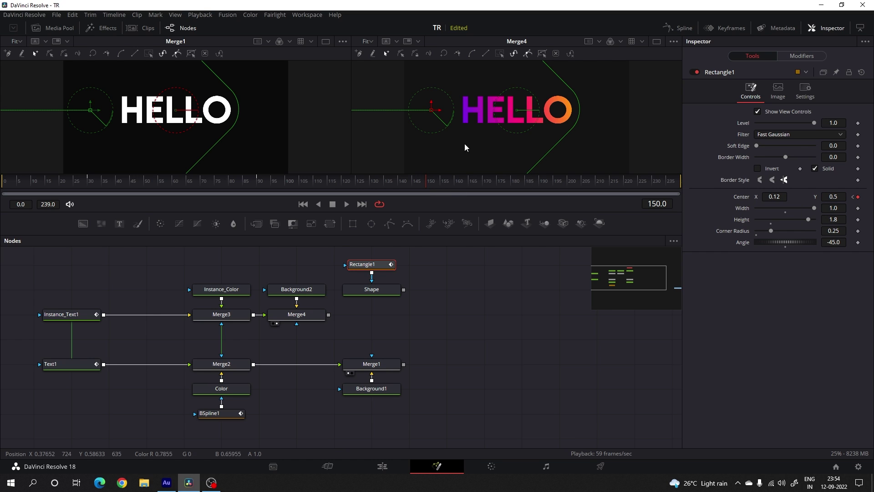
drag(431, 187, 599, 185)
drag(436, 113, 792, 125)
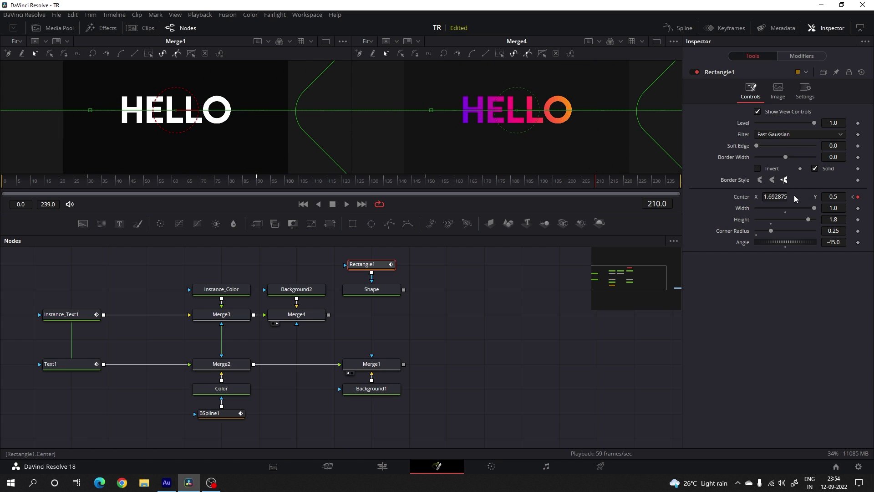
click(775, 196)
text(1.7)
key(Tab)
drag(477, 190, 417, 185)
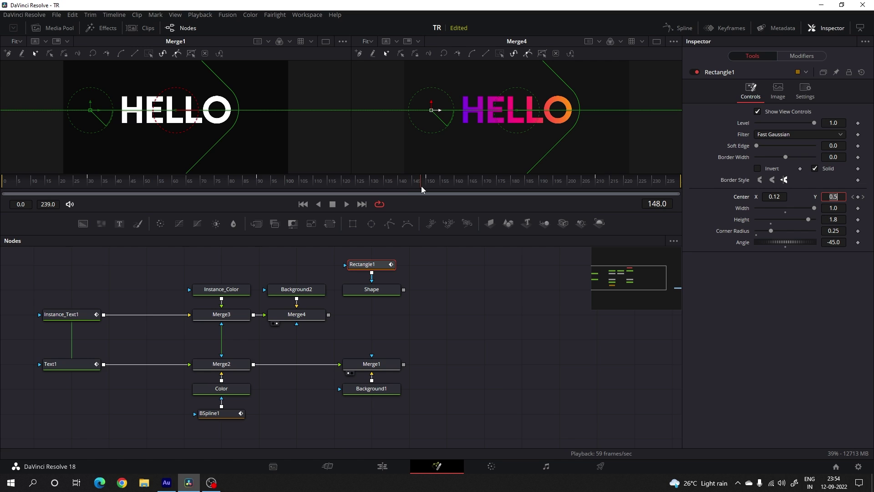
- Open the spline editor enlarged, collapse the node entries and fit the view to Rectangle1's displacement curve alone
click(682, 28)
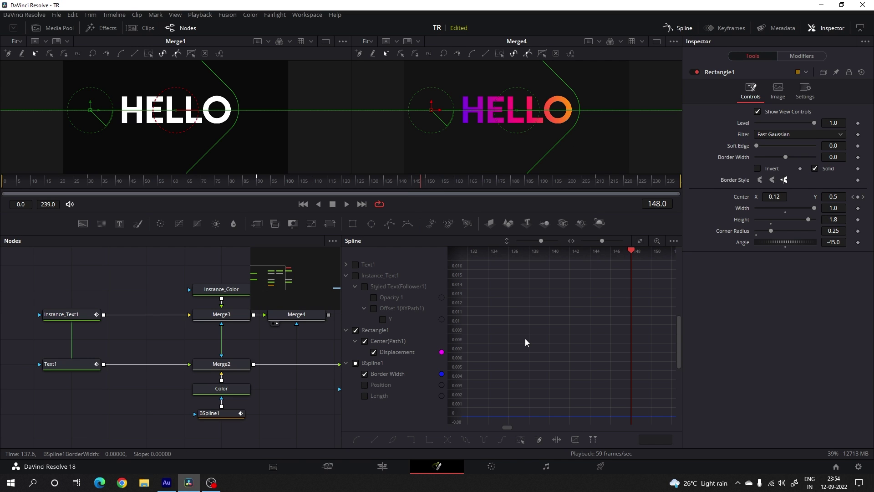
key(F4)
click(10, 275)
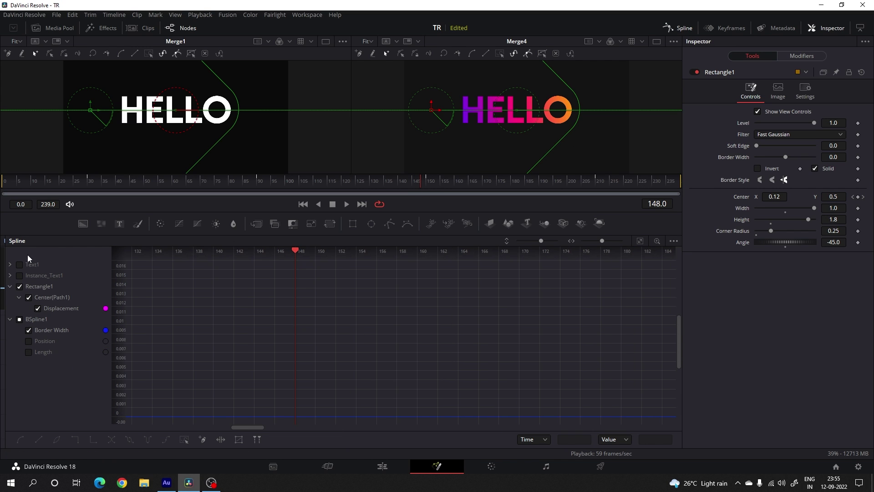
right_click(11, 291)
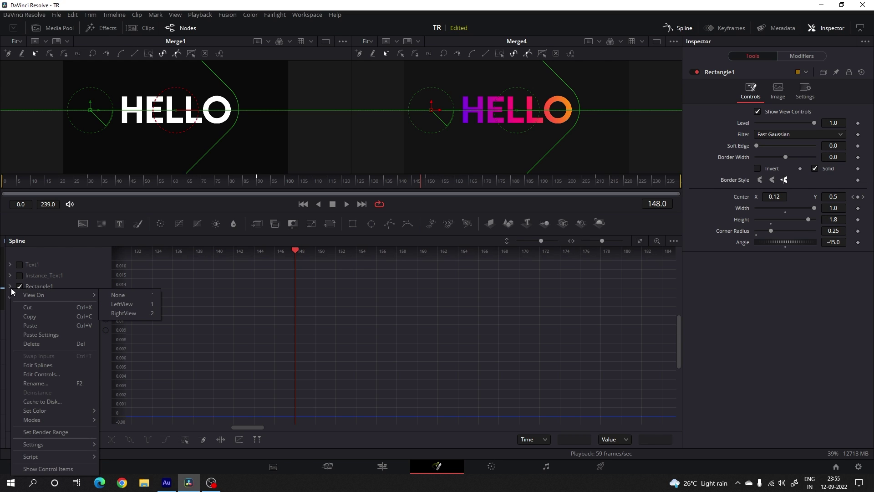
key(Escape)
click(10, 286)
click(10, 297)
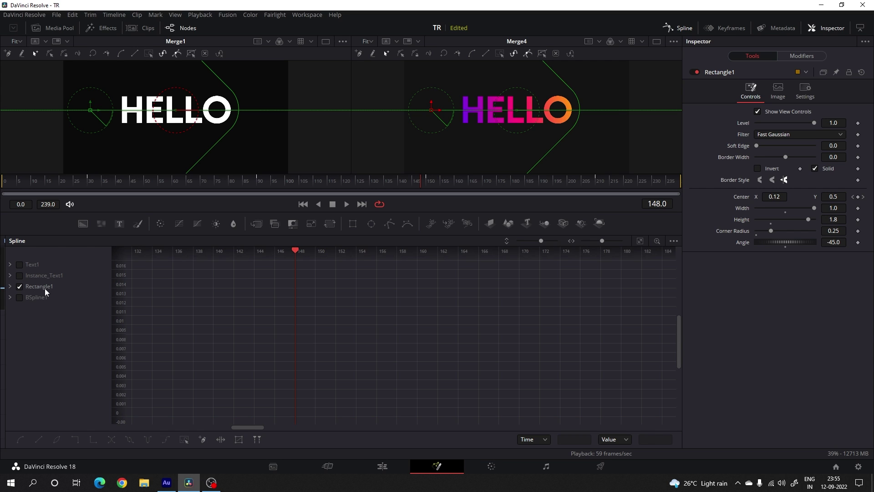
click(640, 241)
- Smooth Rectangle1's displacement keyframes, stretch the easing handles at frames 210 and 90 back to about frames 150 and 30, and close the spline editor
drag(646, 267, 477, 367)
key(shift+s)
drag(578, 275, 475, 276)
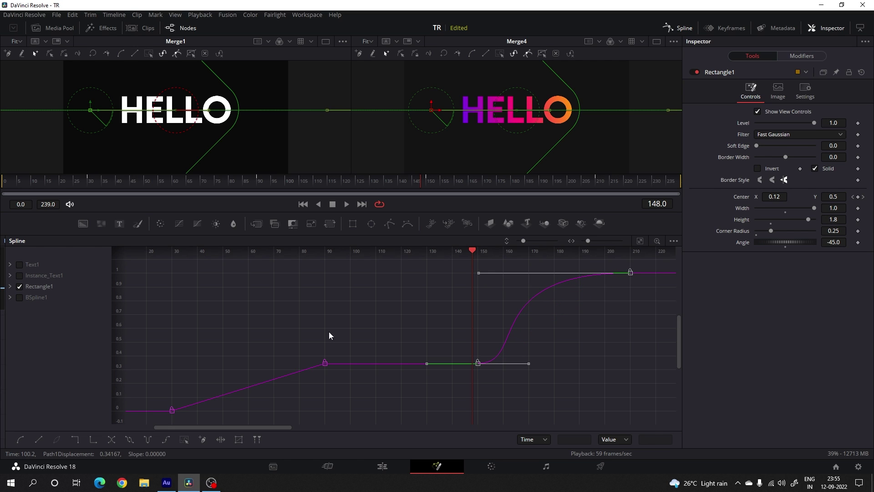
drag(348, 343, 157, 418)
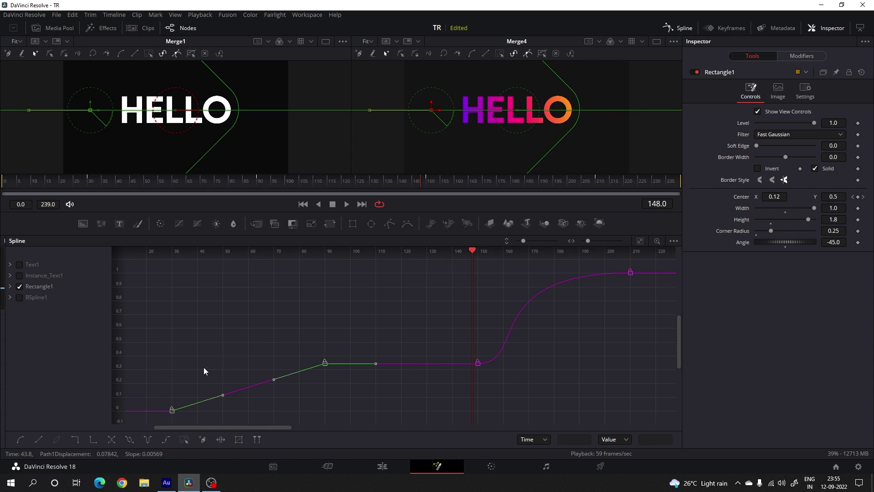
key(shift+s)
drag(270, 368, 170, 369)
click(683, 28)
- View the Shape node, scrub from the start to frame 137 to check its movement, and switch to a single viewer
click(476, 301)
click(303, 204)
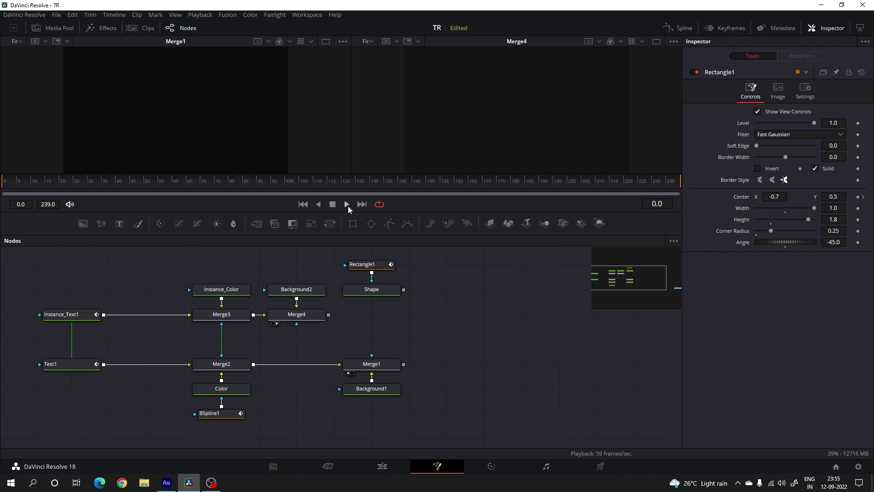
drag(430, 294, 420, 306)
key(2)
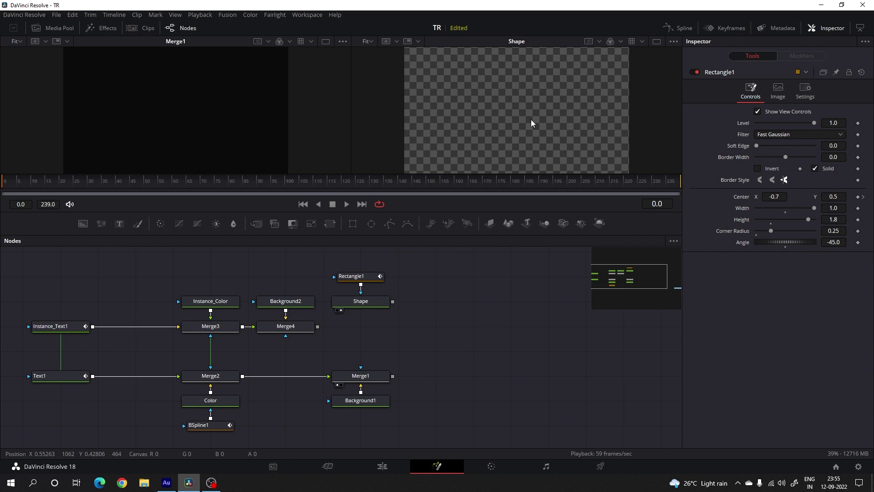
drag(68, 184, 384, 194)
click(656, 42)
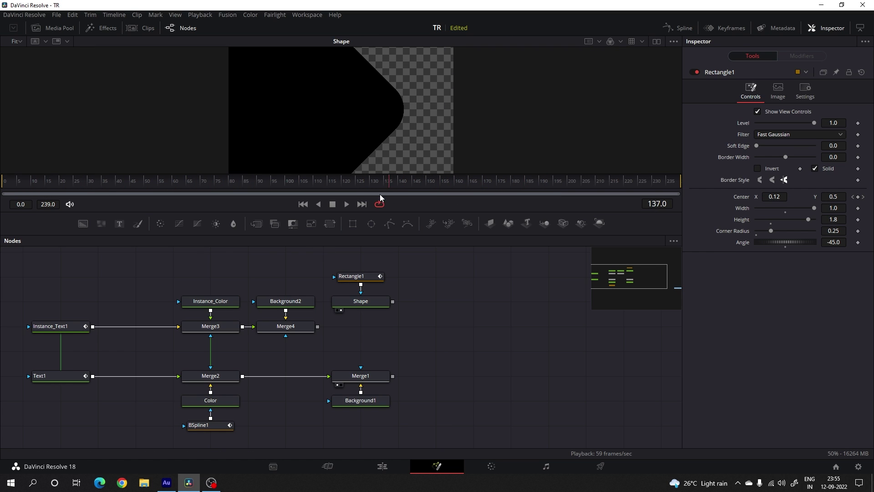
- Add a Merge node below Shape with Shape as background and Merge4 as foreground, and view its output
drag(313, 328, 351, 151)
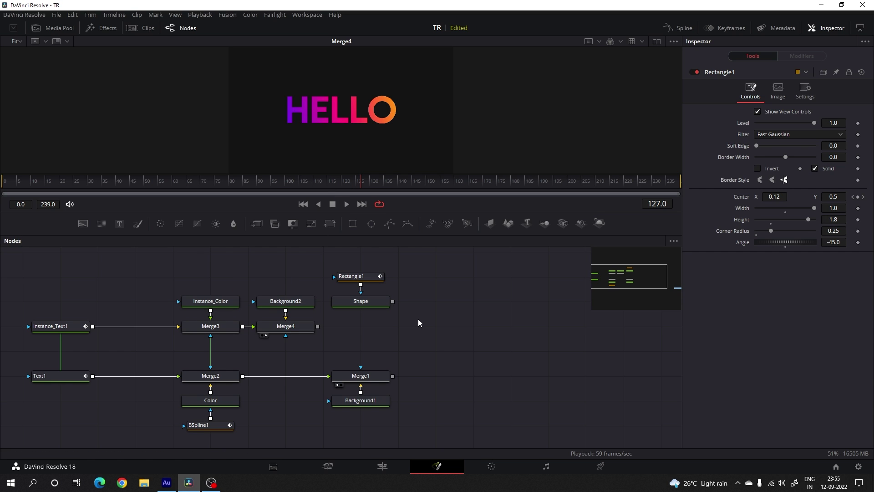
drag(258, 225, 374, 305)
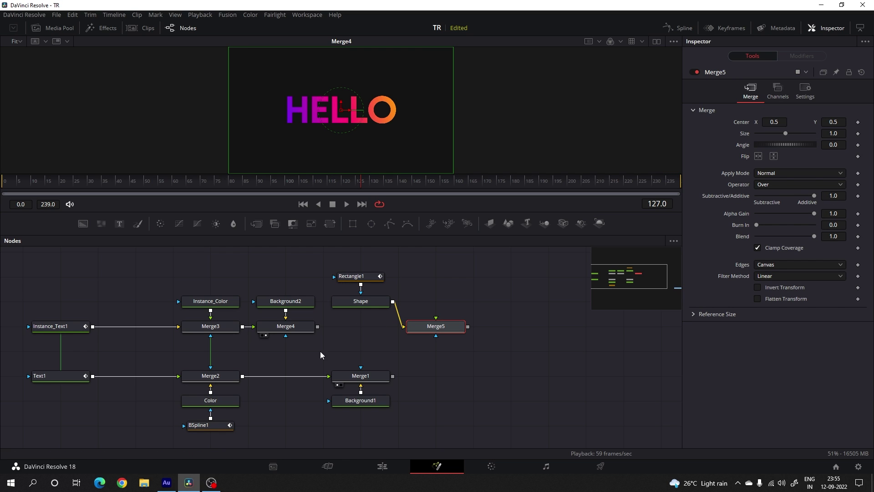
drag(435, 318, 302, 327)
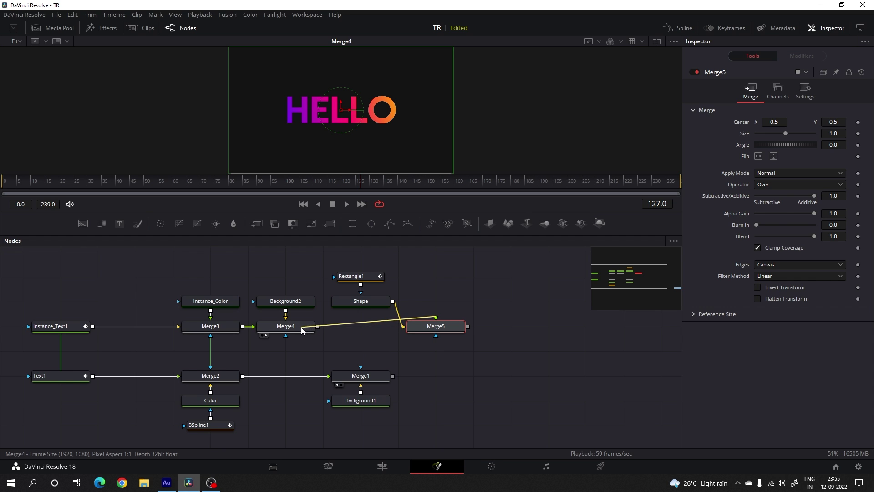
drag(433, 334, 406, 91)
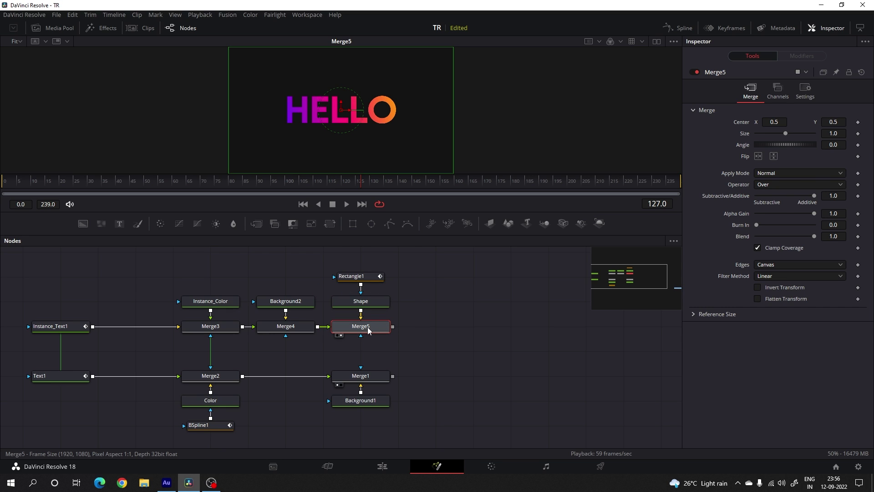
- Set Merge5's operator to In and scrub to frame 119 to check the gradient text inside the shape
click(772, 187)
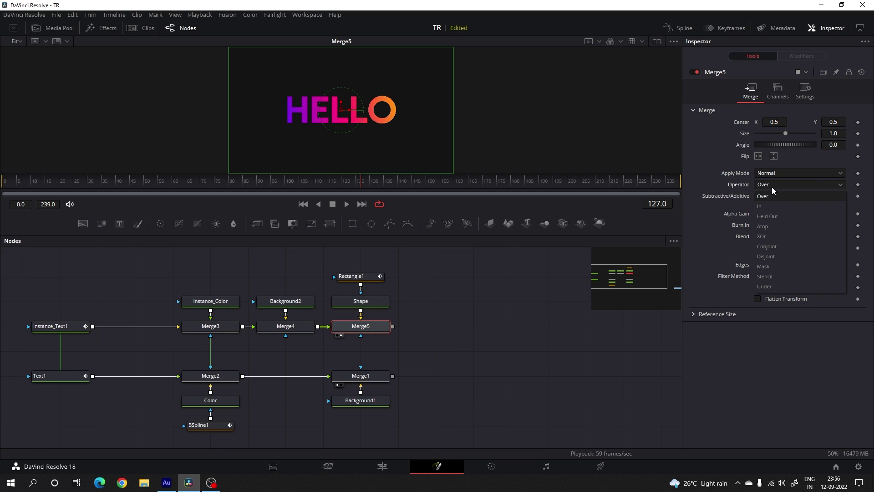
click(764, 206)
click(31, 186)
drag(31, 186, 339, 180)
right_click(340, 179)
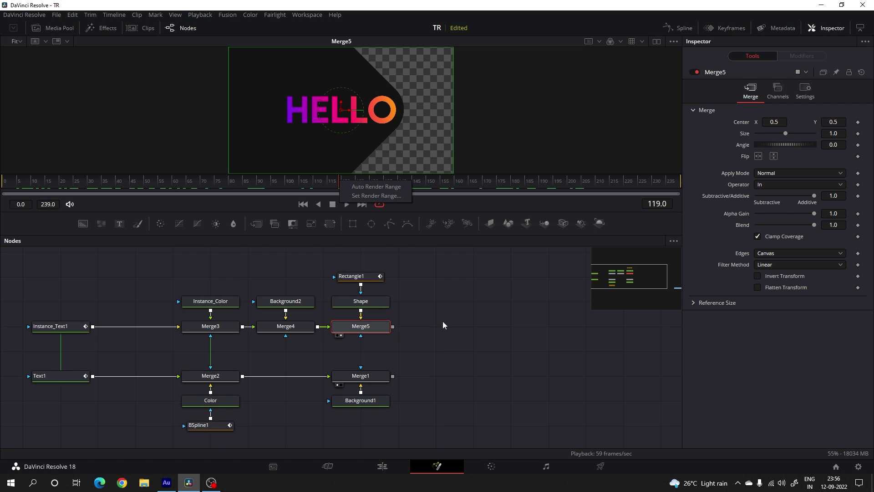
click(375, 329)
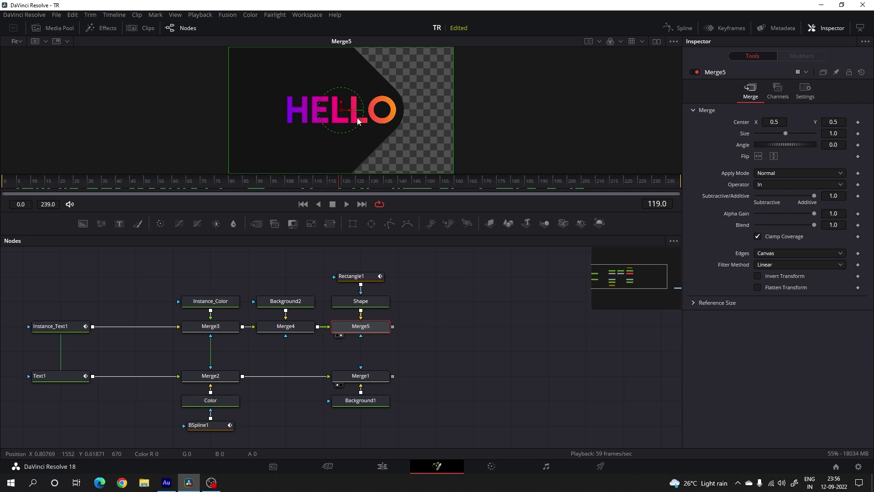
- View Merge1's output and scrub back to about frame 73 to check the white text and wavy line
drag(387, 376, 410, 105)
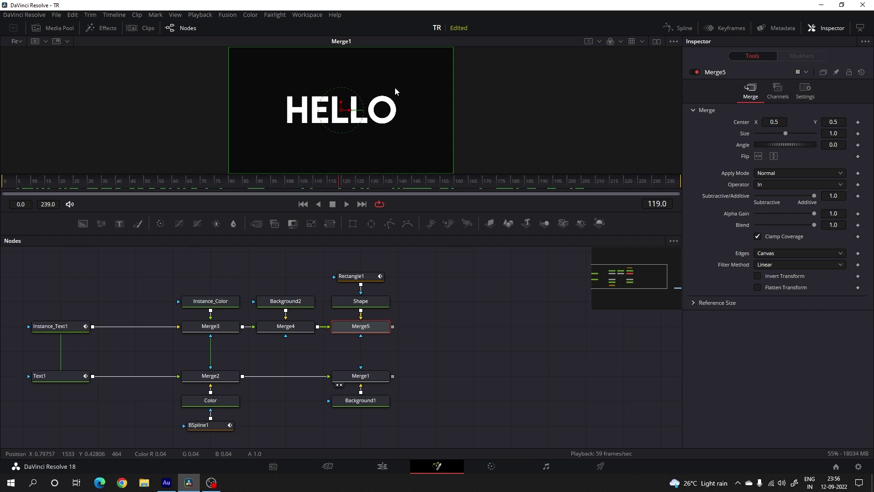
click(270, 182)
drag(270, 182, 210, 186)
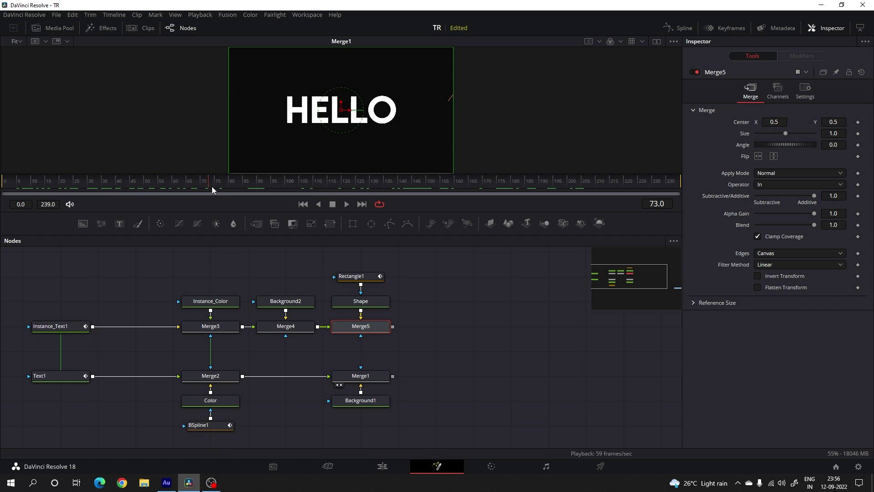
- Add a Merge node with Merge1 as background and Merge5 as foreground, view its output and scrub to frame 80
click(433, 338)
drag(274, 223, 488, 352)
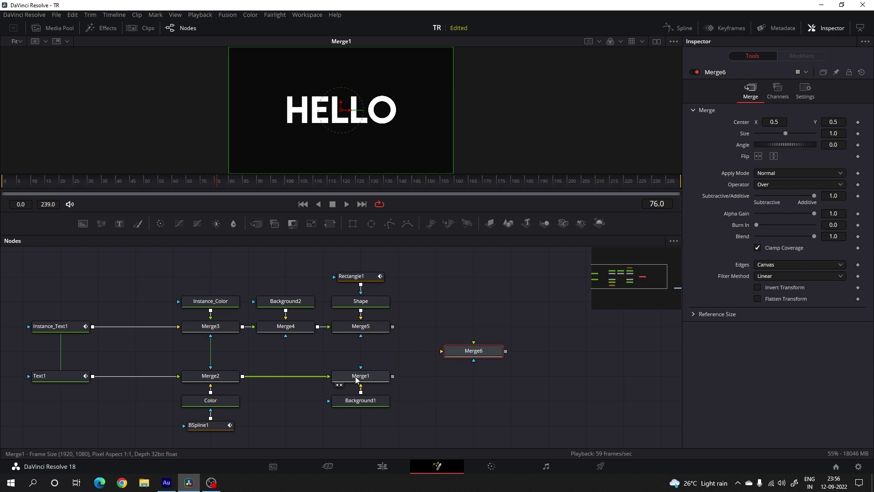
drag(442, 351, 433, 283)
drag(387, 370, 392, 376)
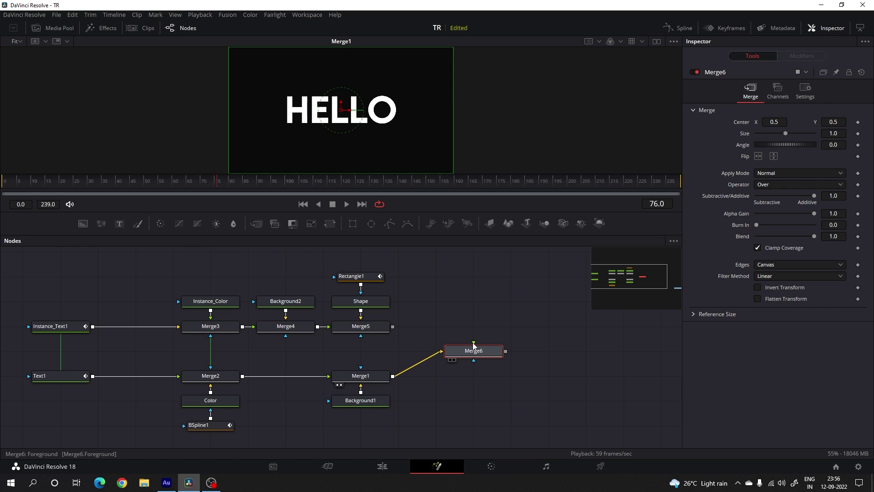
drag(473, 342, 424, 299)
drag(451, 265, 458, 77)
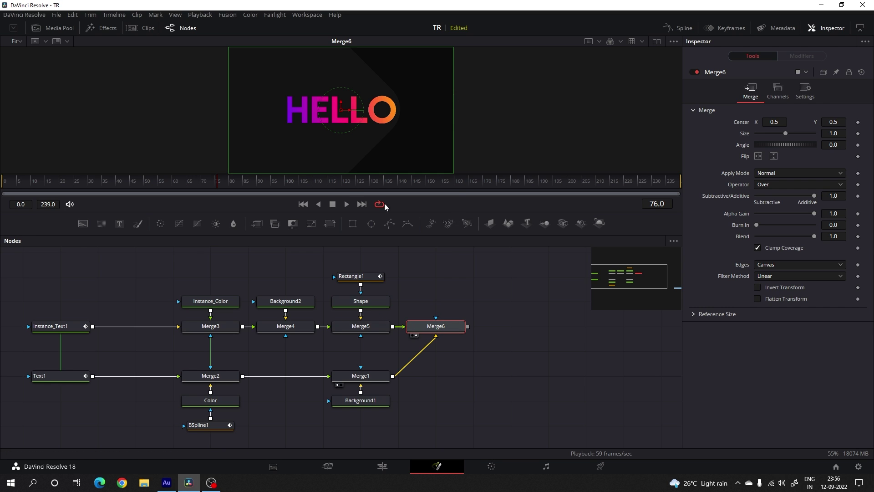
drag(313, 183, 229, 182)
- Insert a Drop Shadow node between Merge5 and Merge6 and set its drop distance to 0
drag(443, 327, 518, 327)
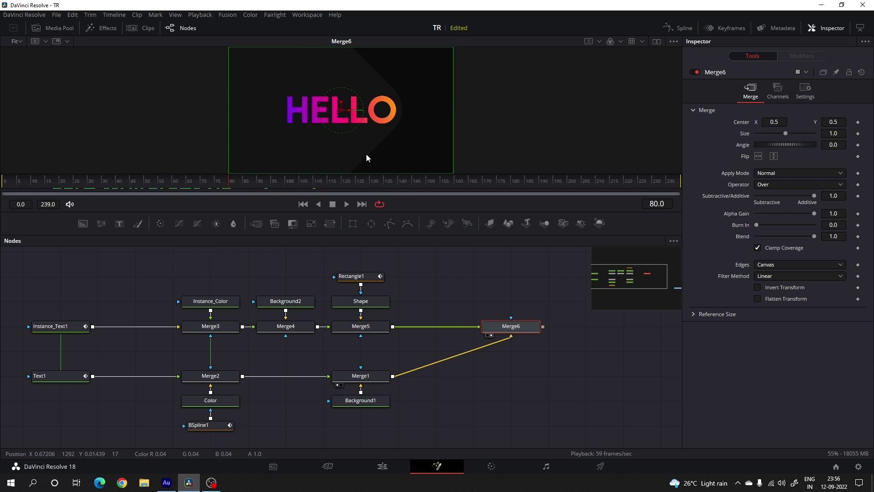
click(377, 327)
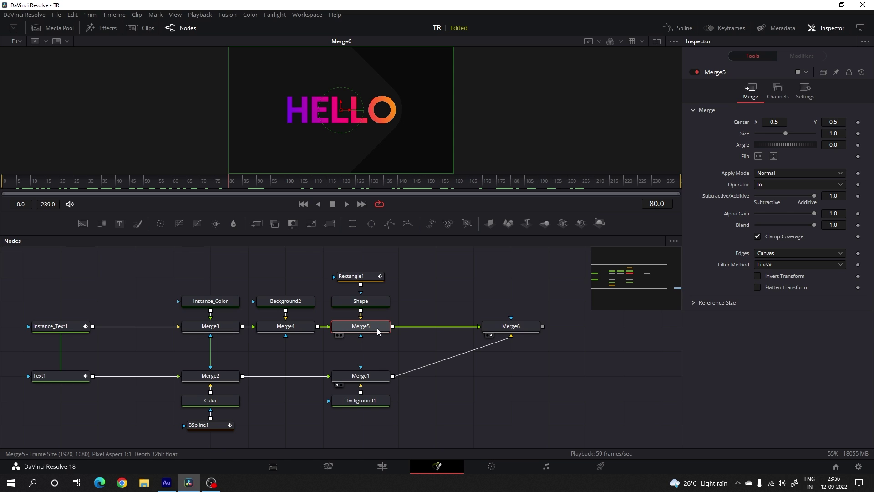
key(shift+space)
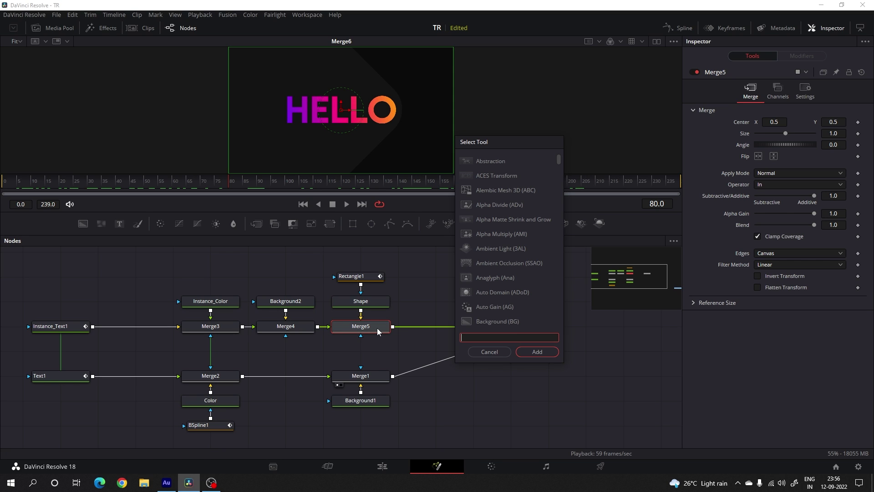
text(drop)
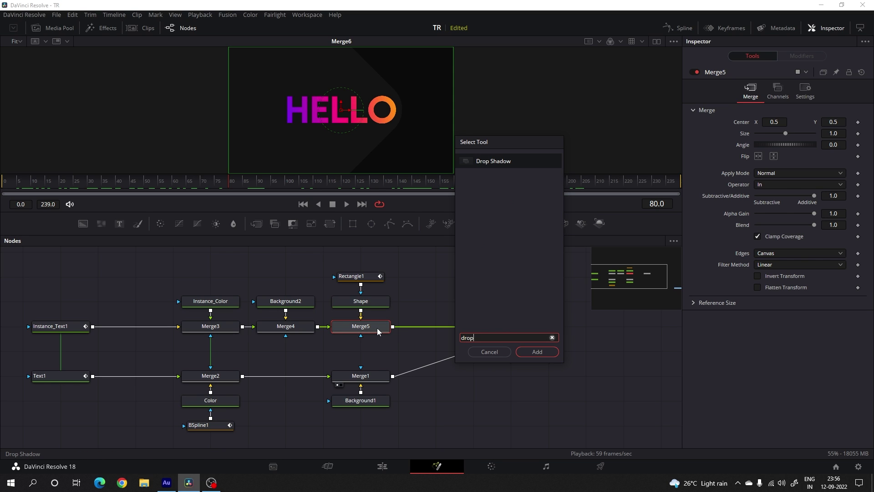
click(528, 352)
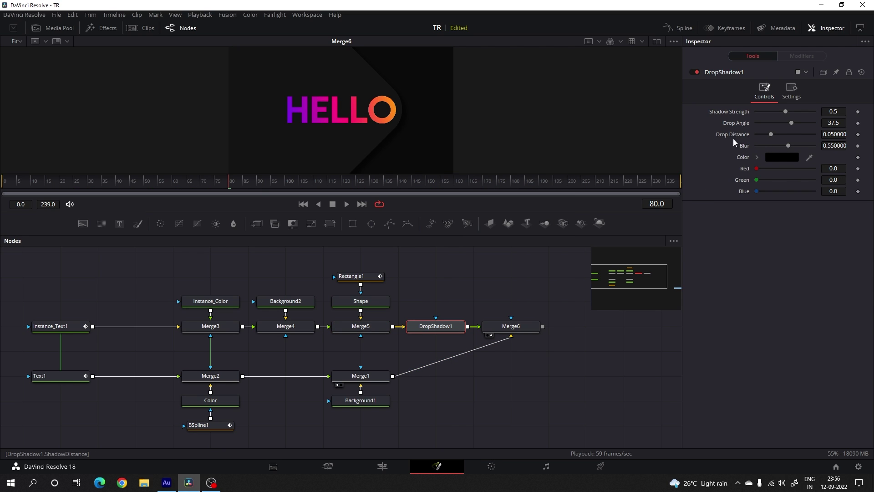
drag(768, 135, 747, 135)
click(489, 270)
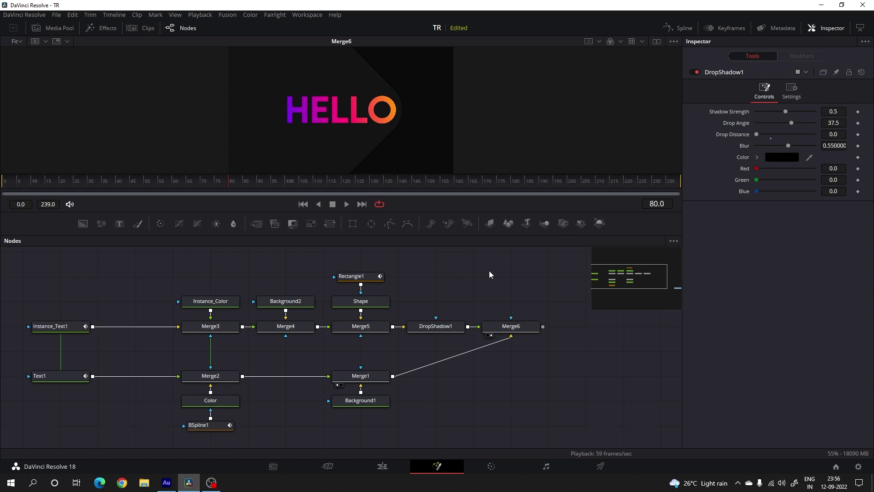
- Examine the shadow at the shape's edge up close, then fit the view and scrub the animation to about frame 150
scroll(403, 120, up, 1)
scroll(404, 121, up, 1)
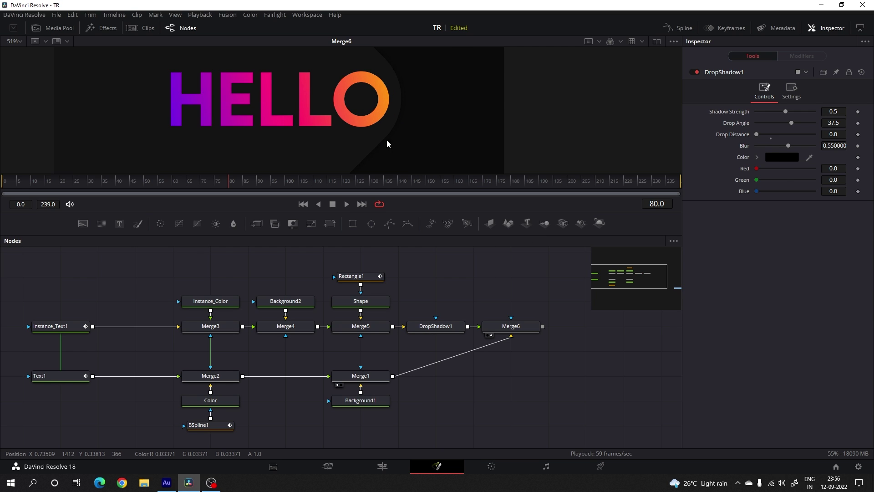
click(17, 41)
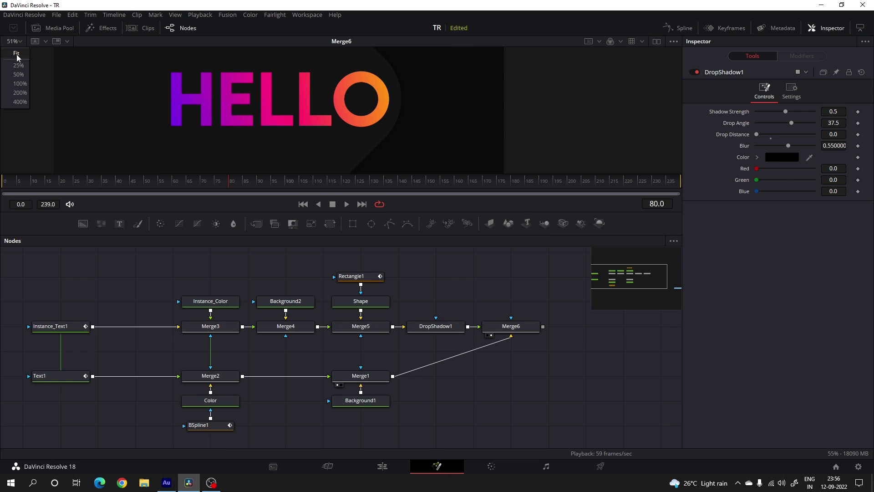
click(14, 73)
drag(212, 182, 430, 196)
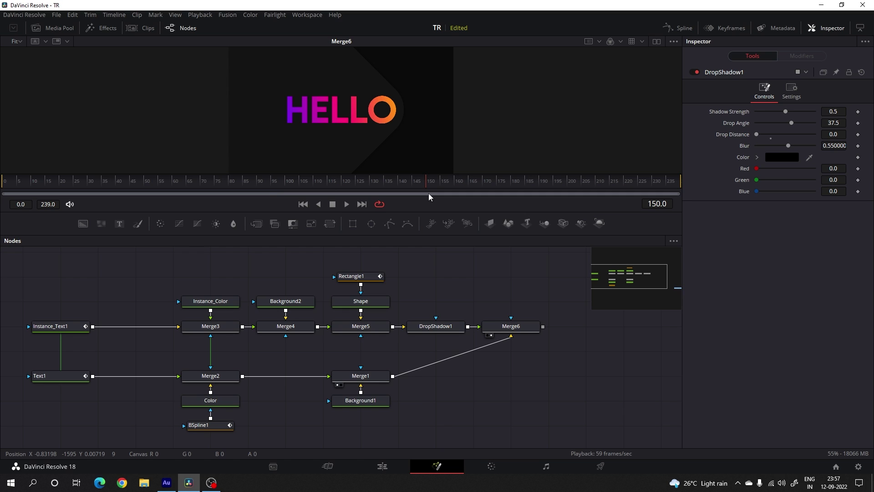
drag(361, 193, 119, 184)
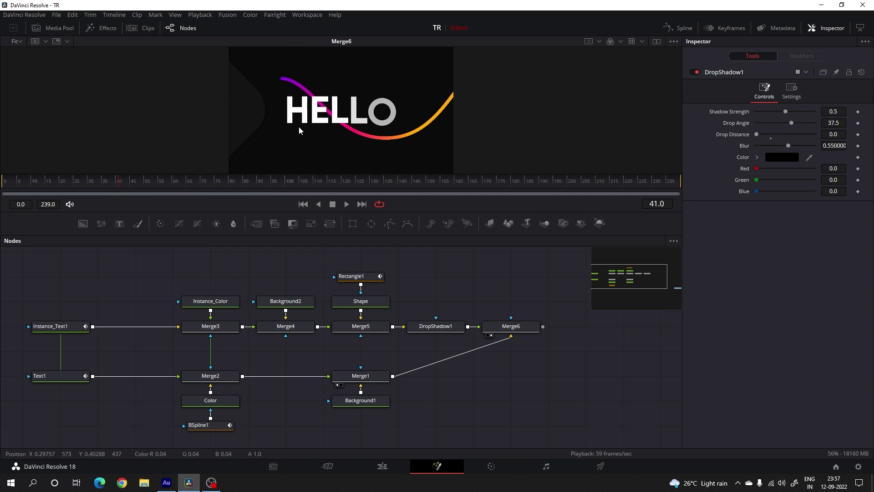
click(406, 182)
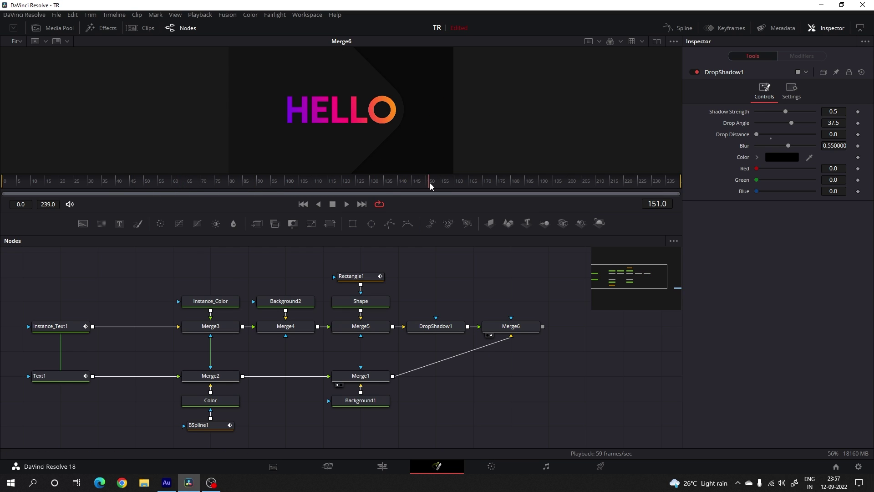
- View Merge3's output and deinstance the Write On end group of Instance_Text1 from Text1
drag(186, 318, 292, 285)
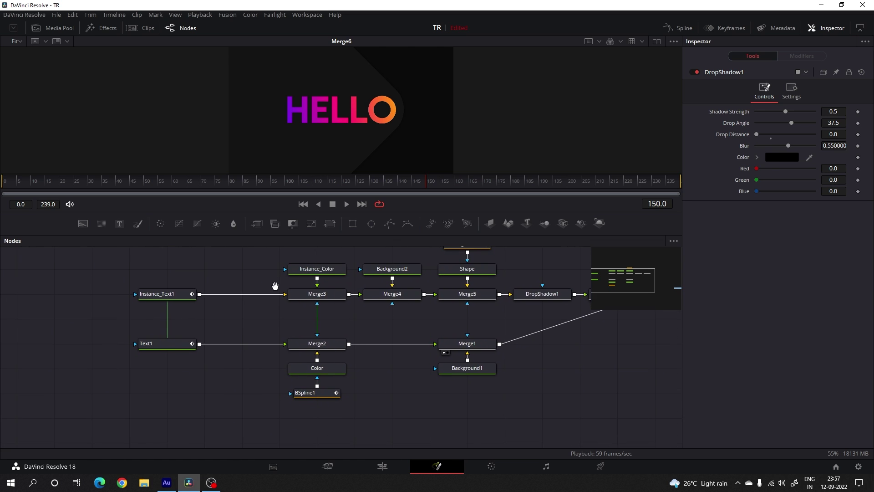
drag(163, 346, 370, 115)
drag(317, 293, 300, 131)
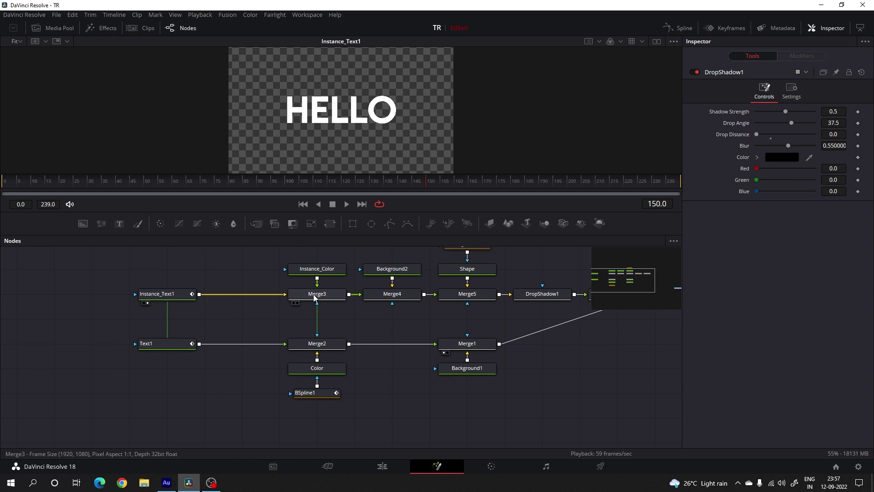
click(168, 348)
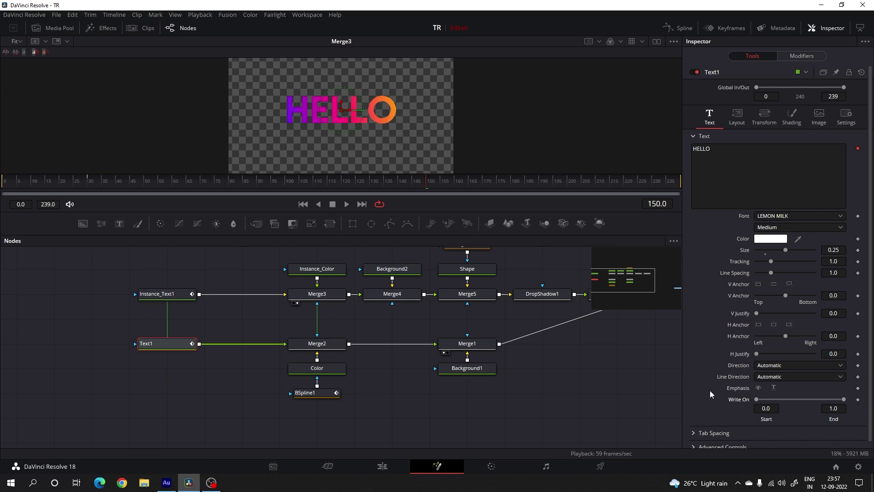
click(169, 294)
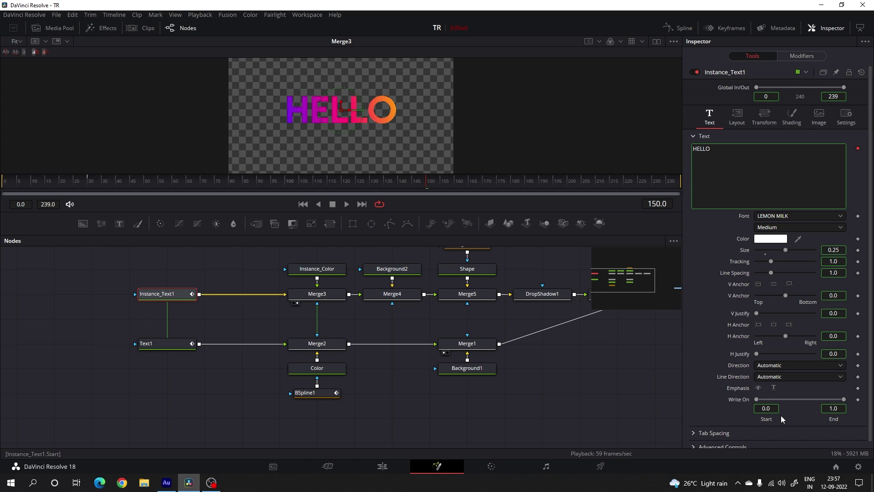
right_click(743, 400)
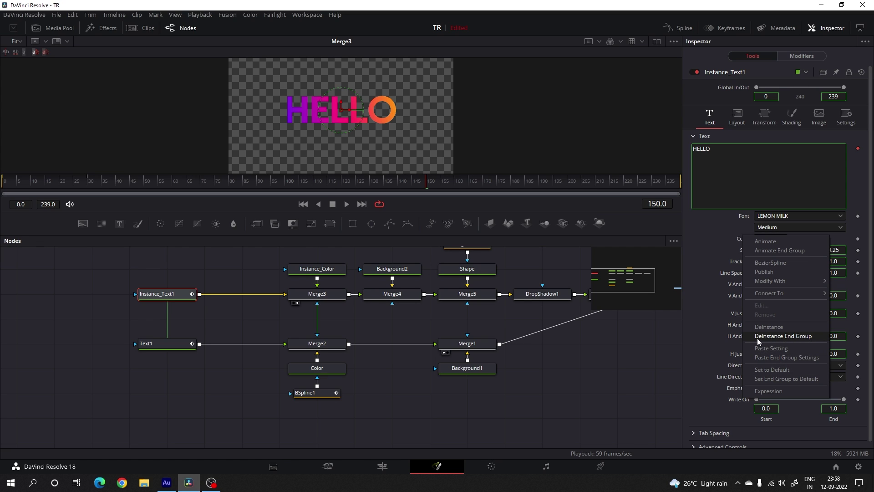
click(785, 337)
- Animate Text1's Write On end with keyframes of 0.0 at frame 150 and 1.0 at frame 149
click(165, 348)
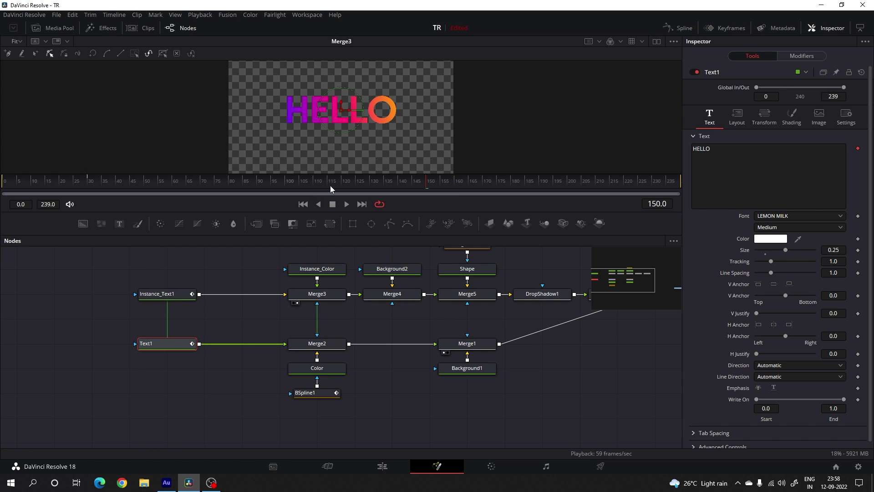
right_click(739, 399)
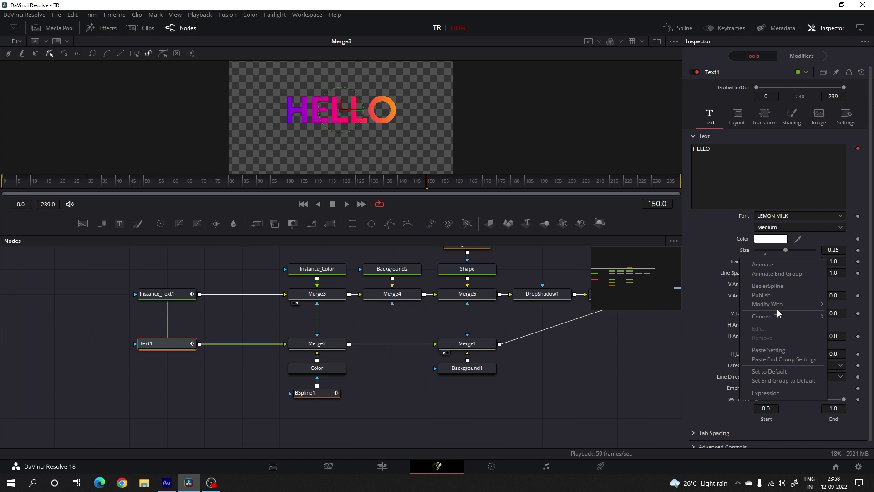
click(763, 264)
drag(845, 399, 779, 405)
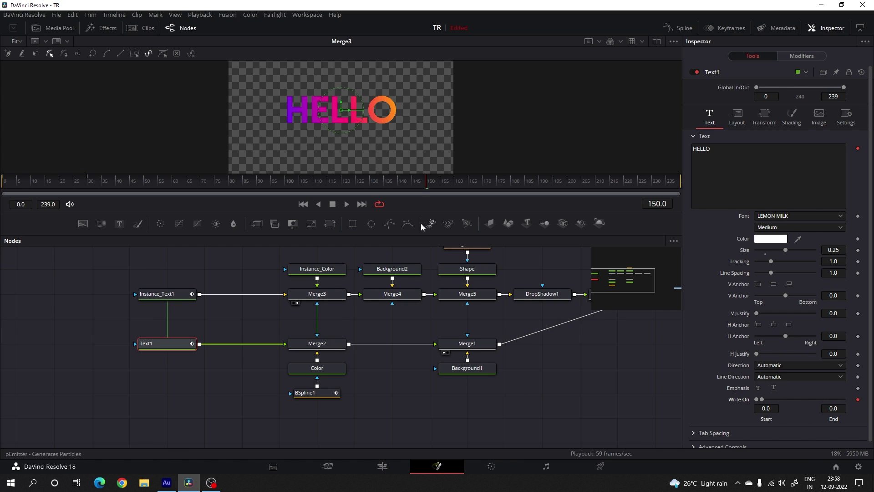
click(424, 184)
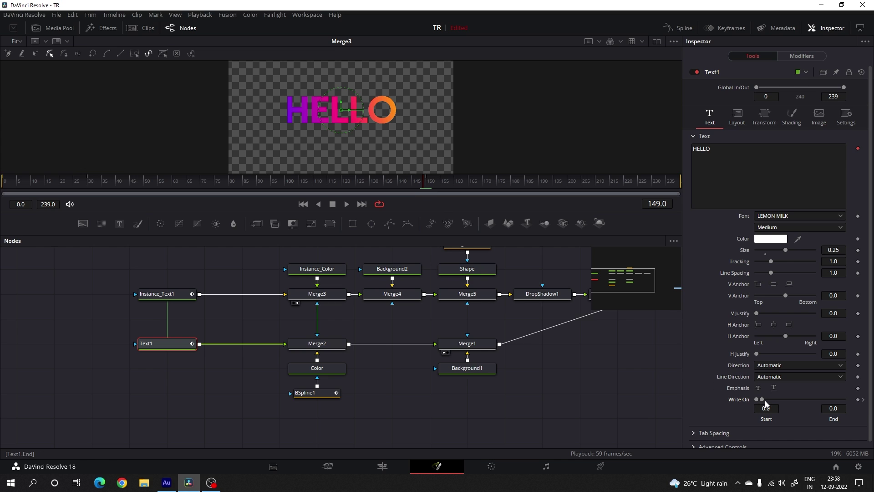
drag(762, 400, 791, 394)
- View Merge6's output and scrub from the start through to frame 239 to check the full animation
click(115, 182)
scroll(364, 346, right, 4)
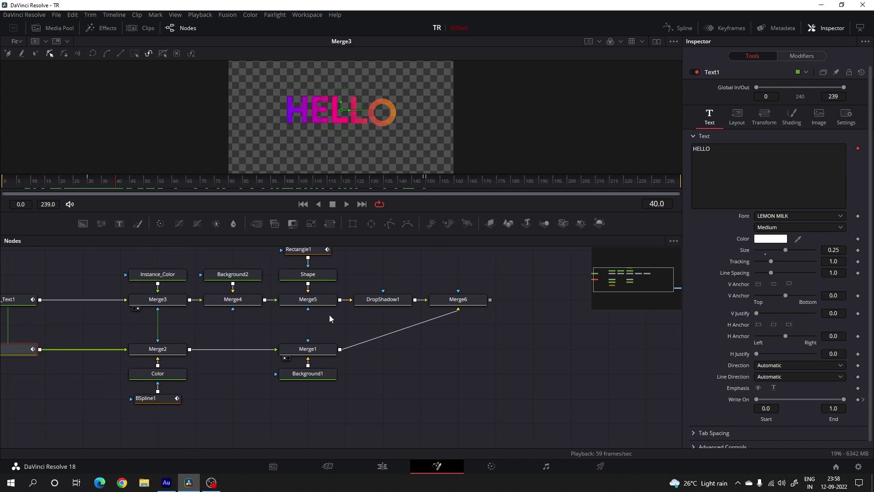
click(436, 308)
drag(5, 182, 512, 184)
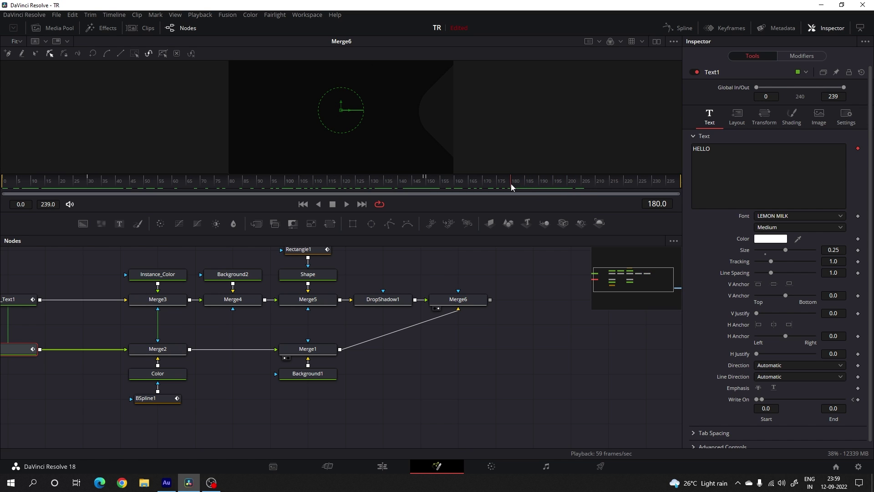
key(End)
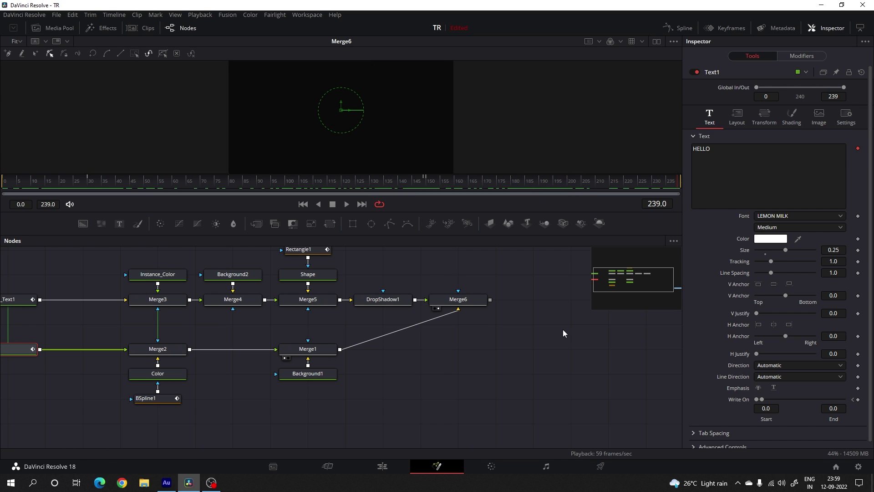
- Connect Merge6 to MediaOut1, line the node up beside it, and check the clip on the Edit page at 01:00:01:30
drag(537, 330, 319, 343)
drag(494, 424, 312, 273)
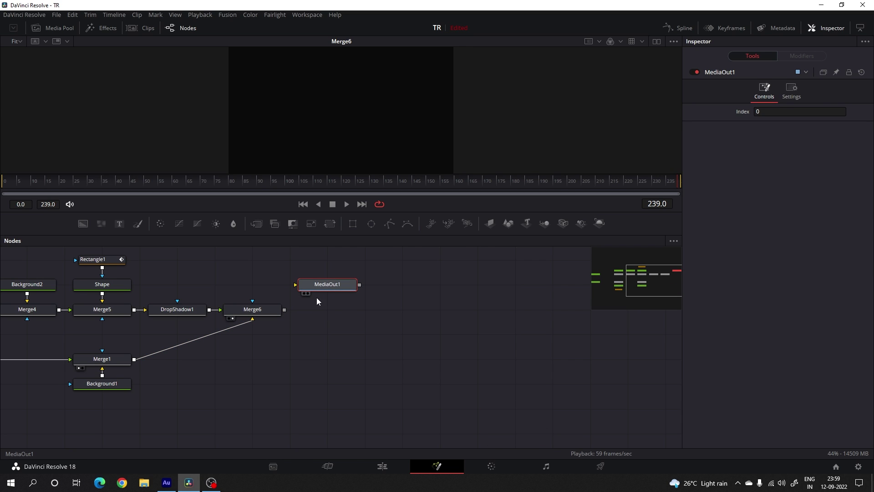
drag(284, 310, 368, 313)
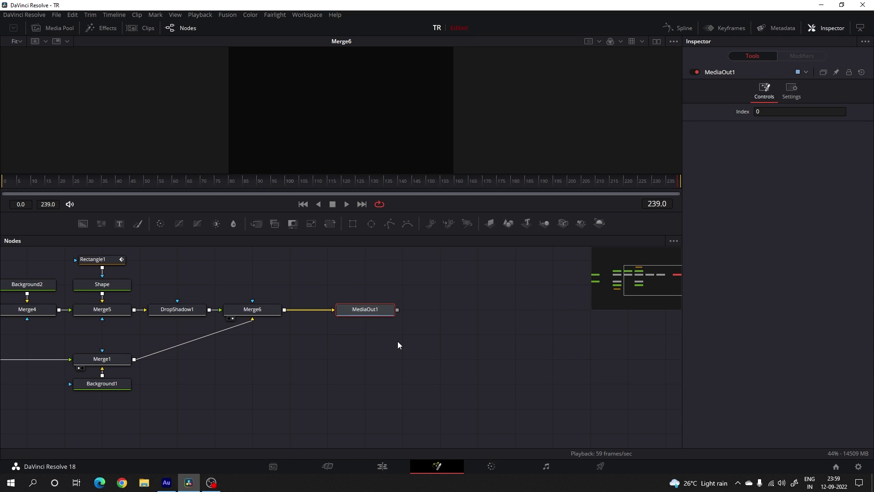
click(383, 466)
drag(362, 355, 389, 358)
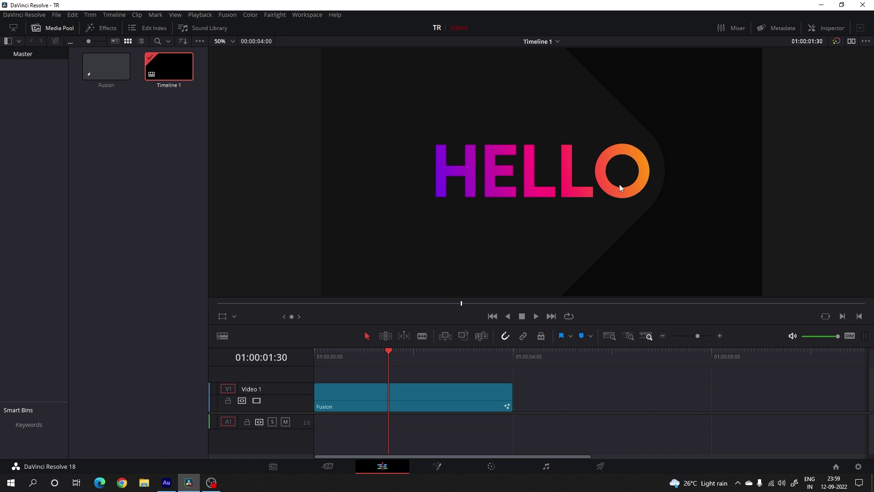
- Duplicate the Fusion clip directly after the original on Video 1 and check the copy at 01:00:05:48
click(434, 401)
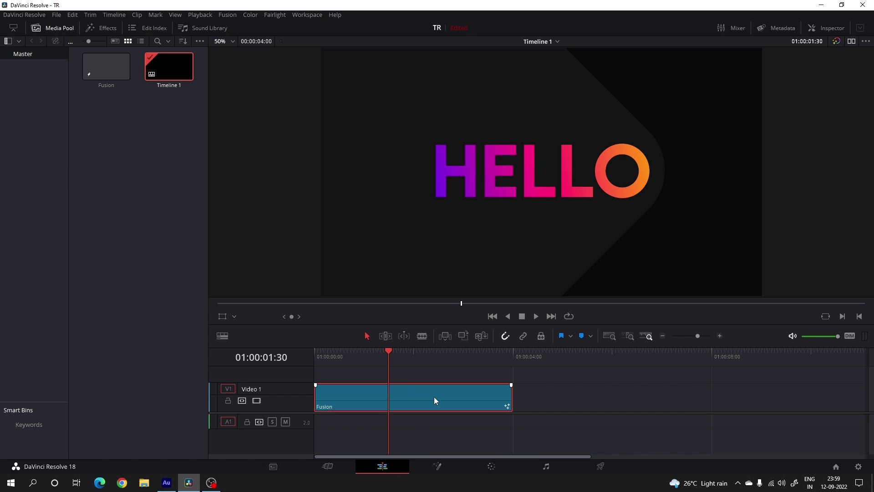
click(521, 355)
key(Up)
key(ctrl+v)
drag(575, 359, 603, 354)
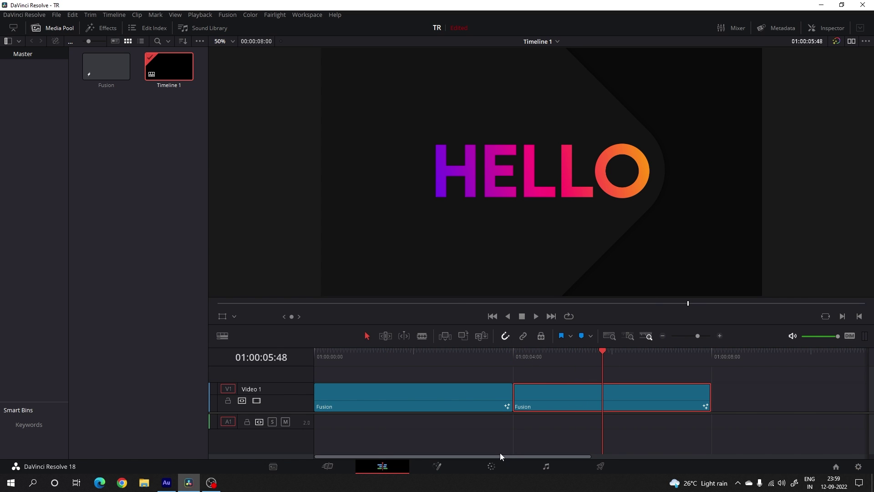
- Open the duplicated Fusion clip's composition and replace Text1's wording with MOTO
click(435, 466)
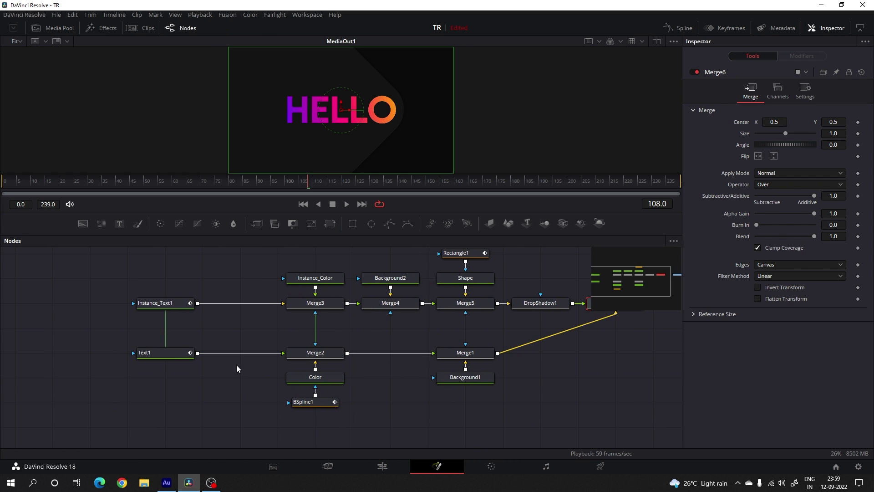
click(162, 354)
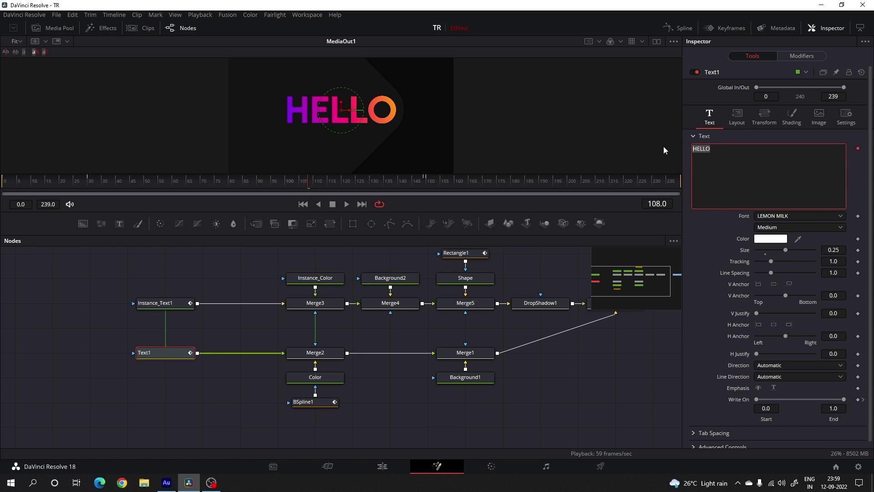
key(BackSpace)
text(MOTO)
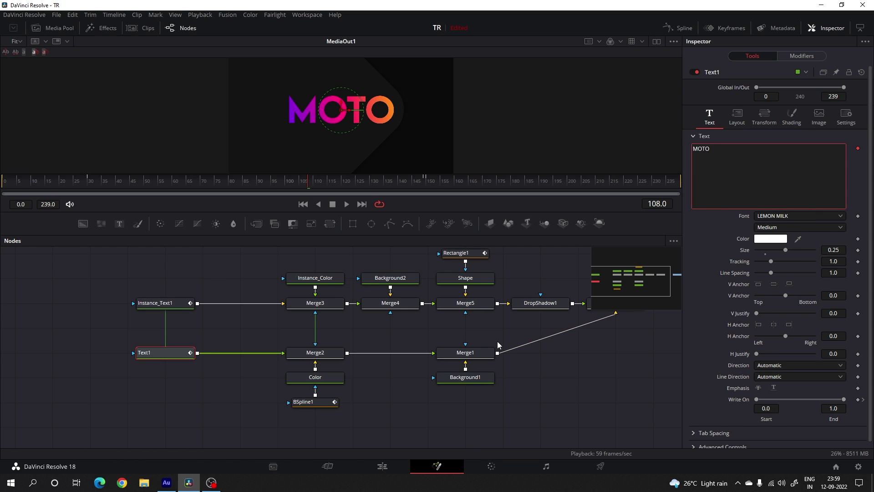
- Recolour the Color node's gradient from light blue to green without the pink middle stop, setting the end stop to red 0.0, green 1.0, blue 0.498039
drag(497, 341, 431, 329)
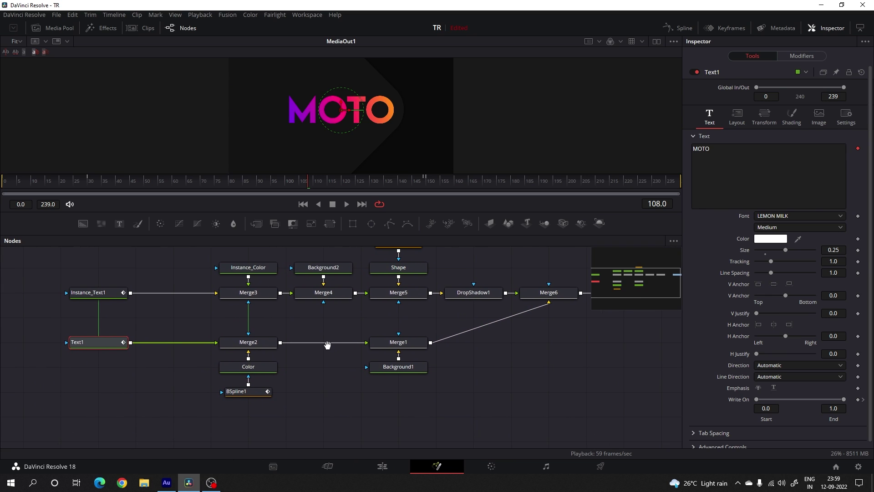
click(271, 370)
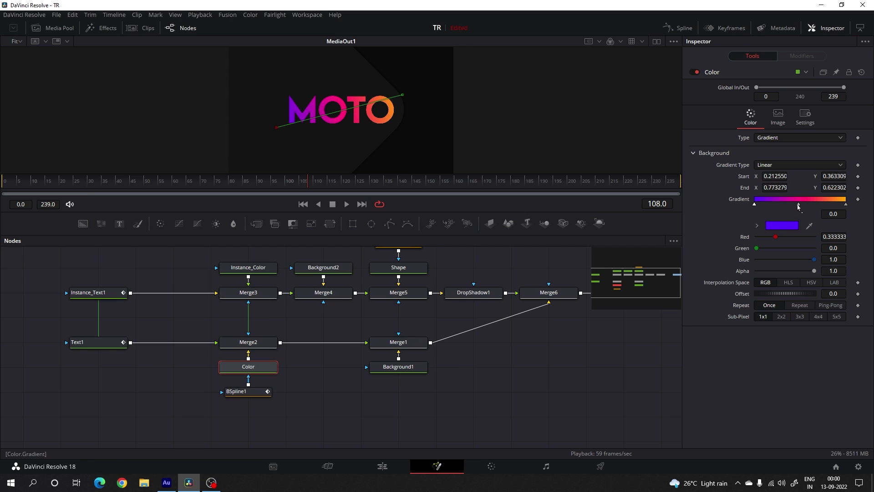
click(782, 225)
click(401, 207)
click(518, 322)
click(845, 205)
click(782, 226)
click(401, 191)
click(517, 322)
click(487, 357)
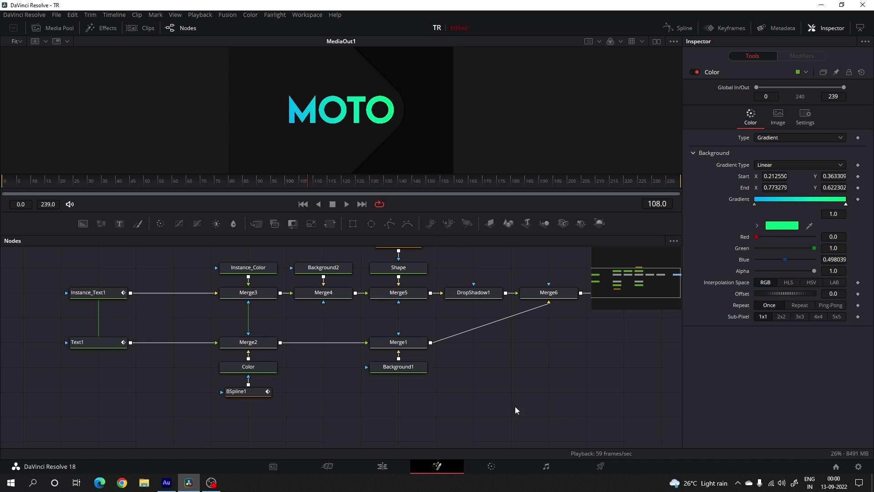
- Return to the Edit page and play both clips full screen from 01:00:00:00 with looping enabled
click(382, 466)
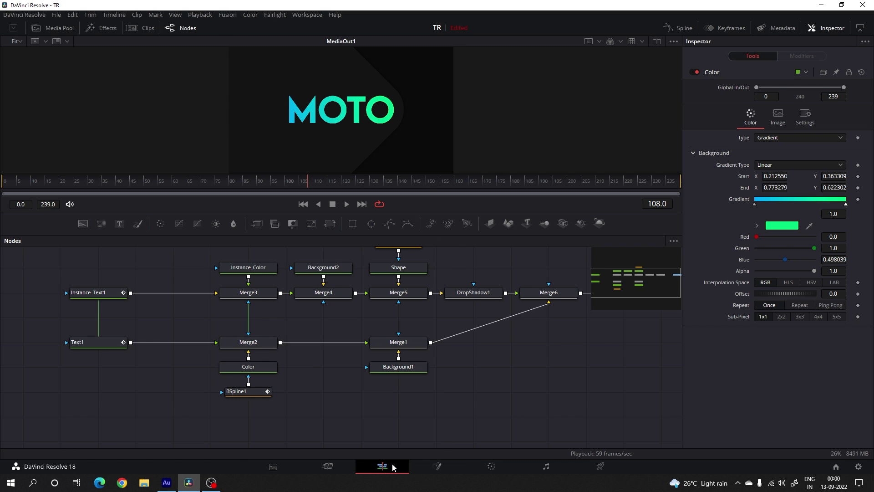
drag(379, 355, 312, 350)
click(569, 316)
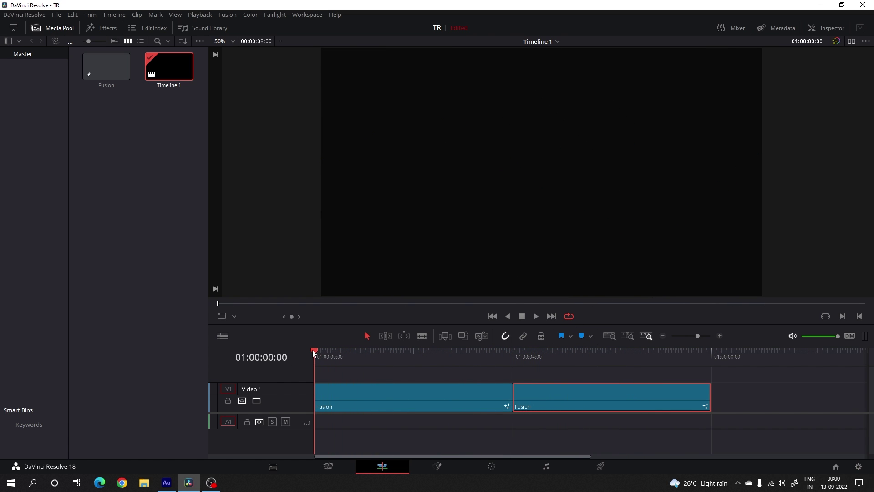
click(536, 316)
key(ctrl+f)
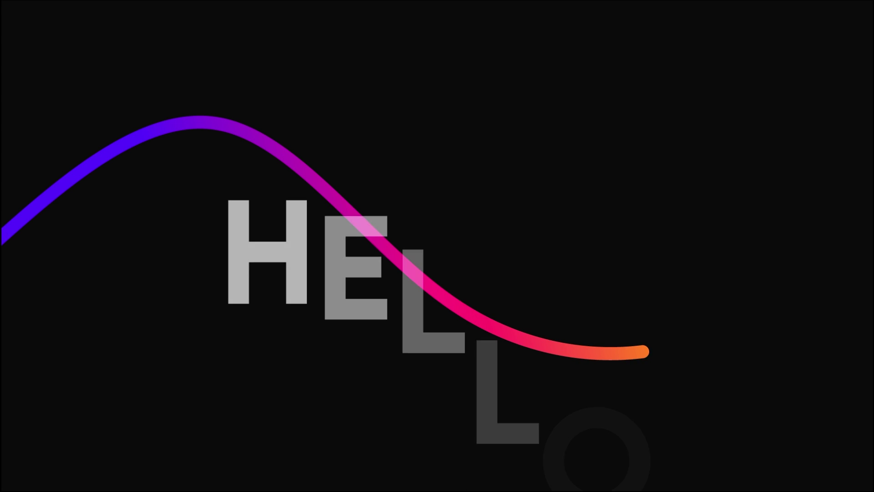